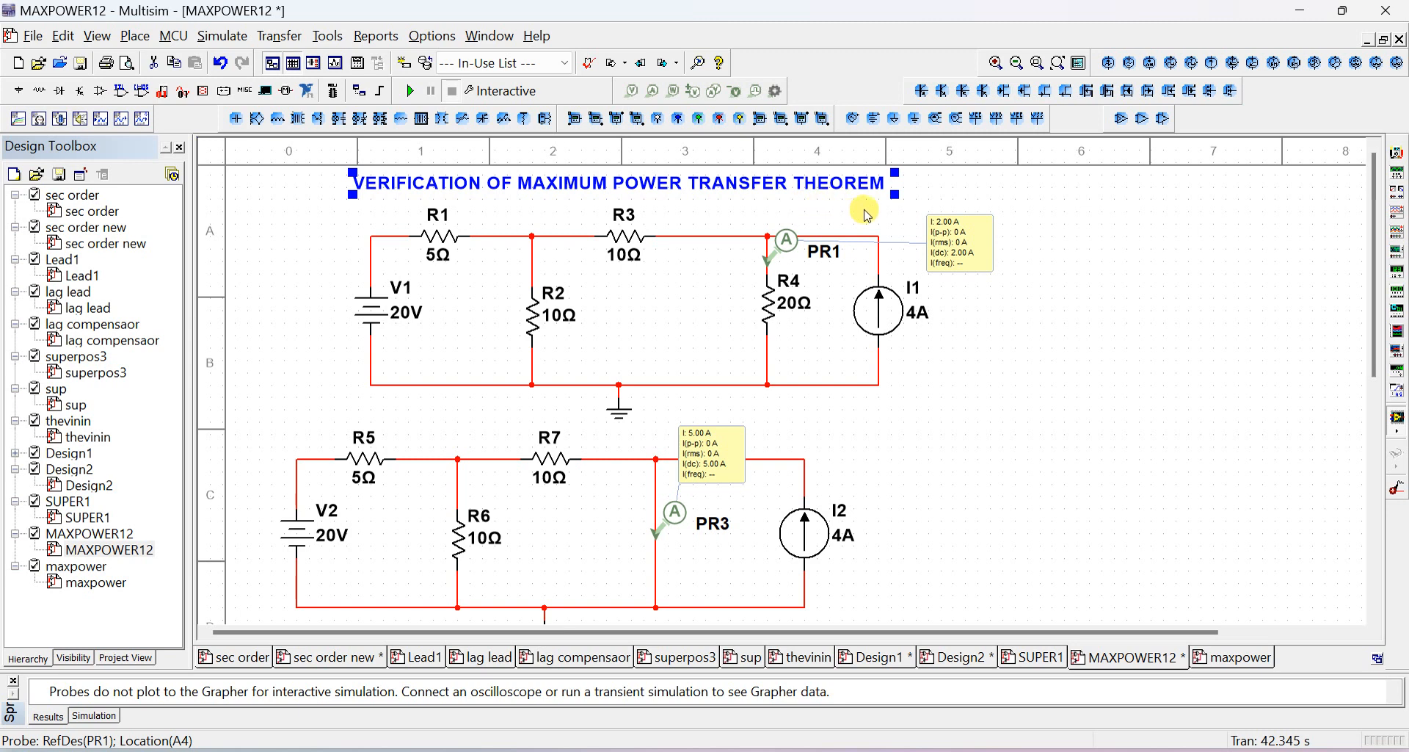
Step: Reposition the title text slightly further left, keeping it just above the first circuit
{"action": "left_click_drag", "start_coordinate": [863, 194], "coordinate": [837, 232]}
{"action": "left_click", "coordinate": [1067, 307]}
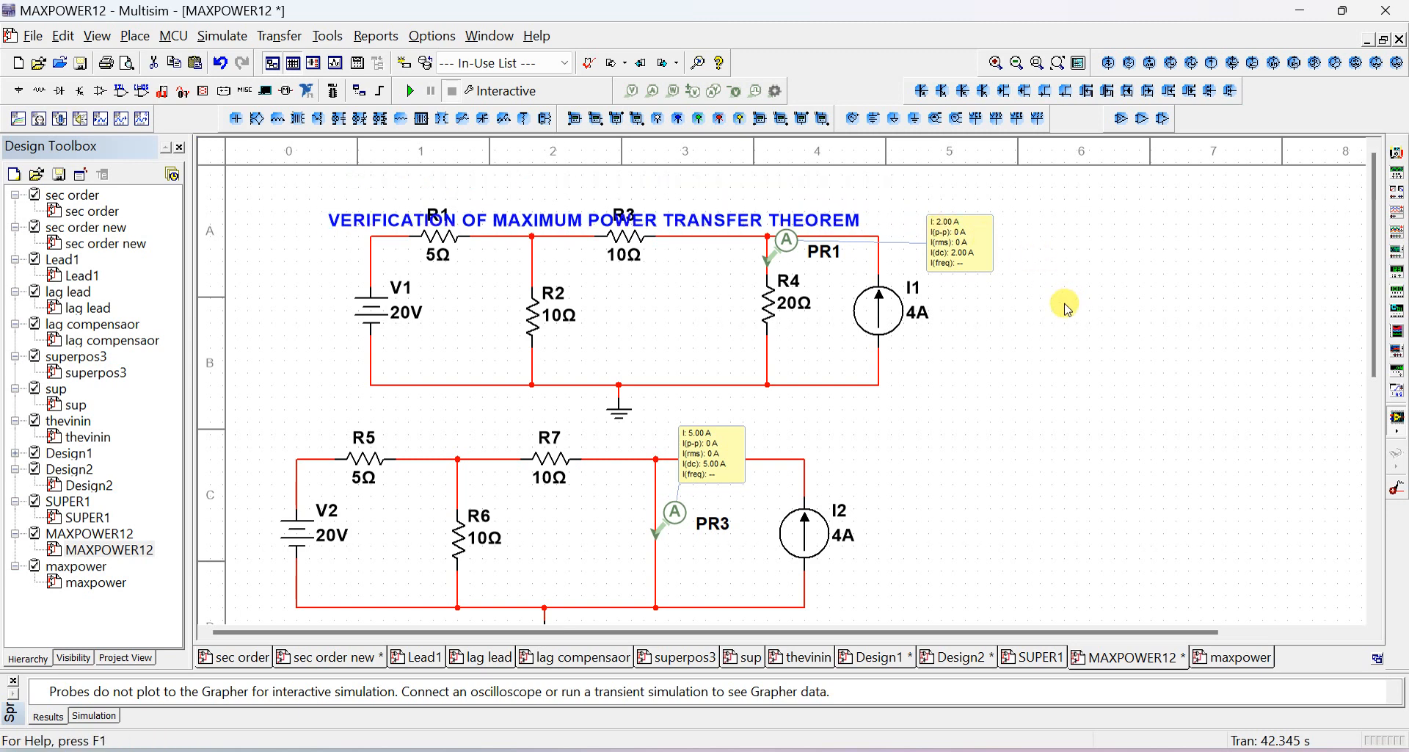
{"action": "left_click_drag", "start_coordinate": [696, 215], "coordinate": [691, 177]}
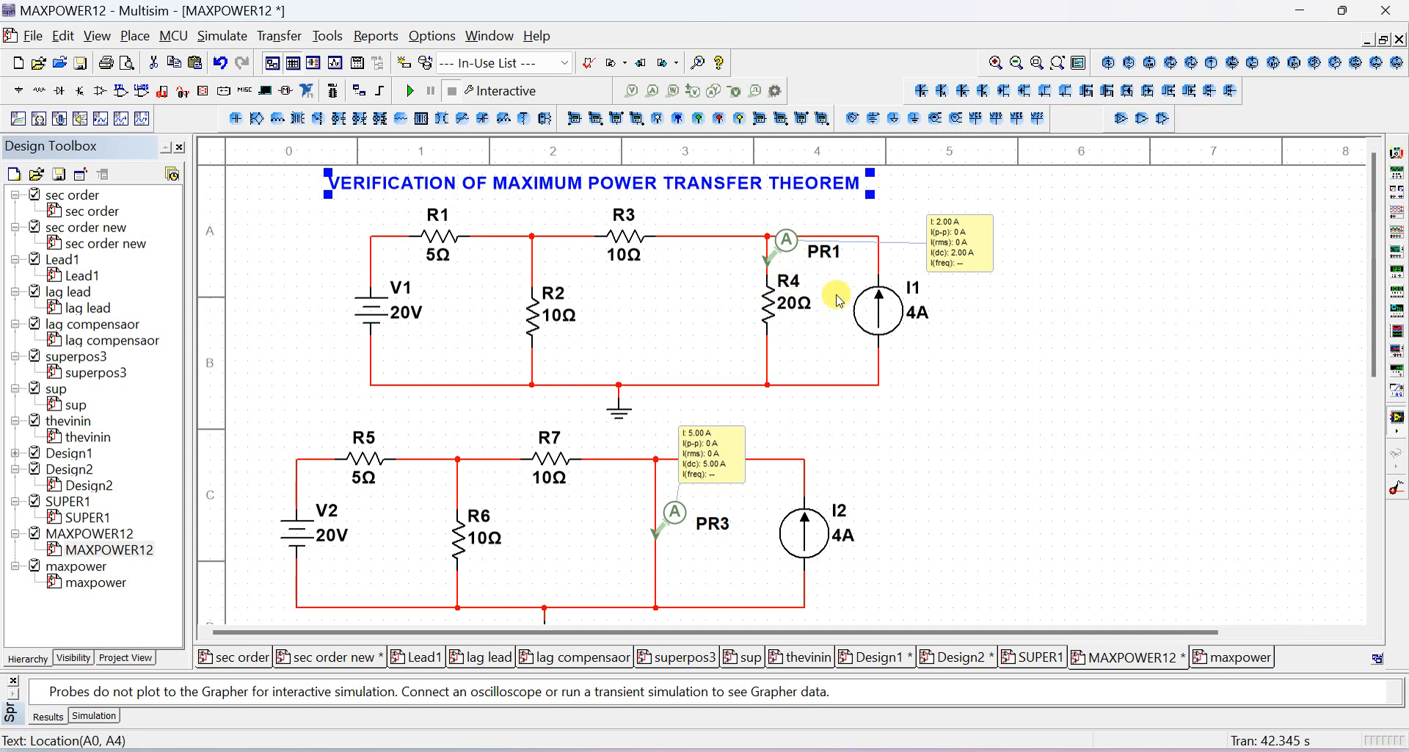
Step: Replace load resistor R4 in the first circuit with a 1k variable resistor from the Basic group
{"action": "left_click", "coordinate": [772, 308]}
{"action": "right_click", "coordinate": [772, 308]}
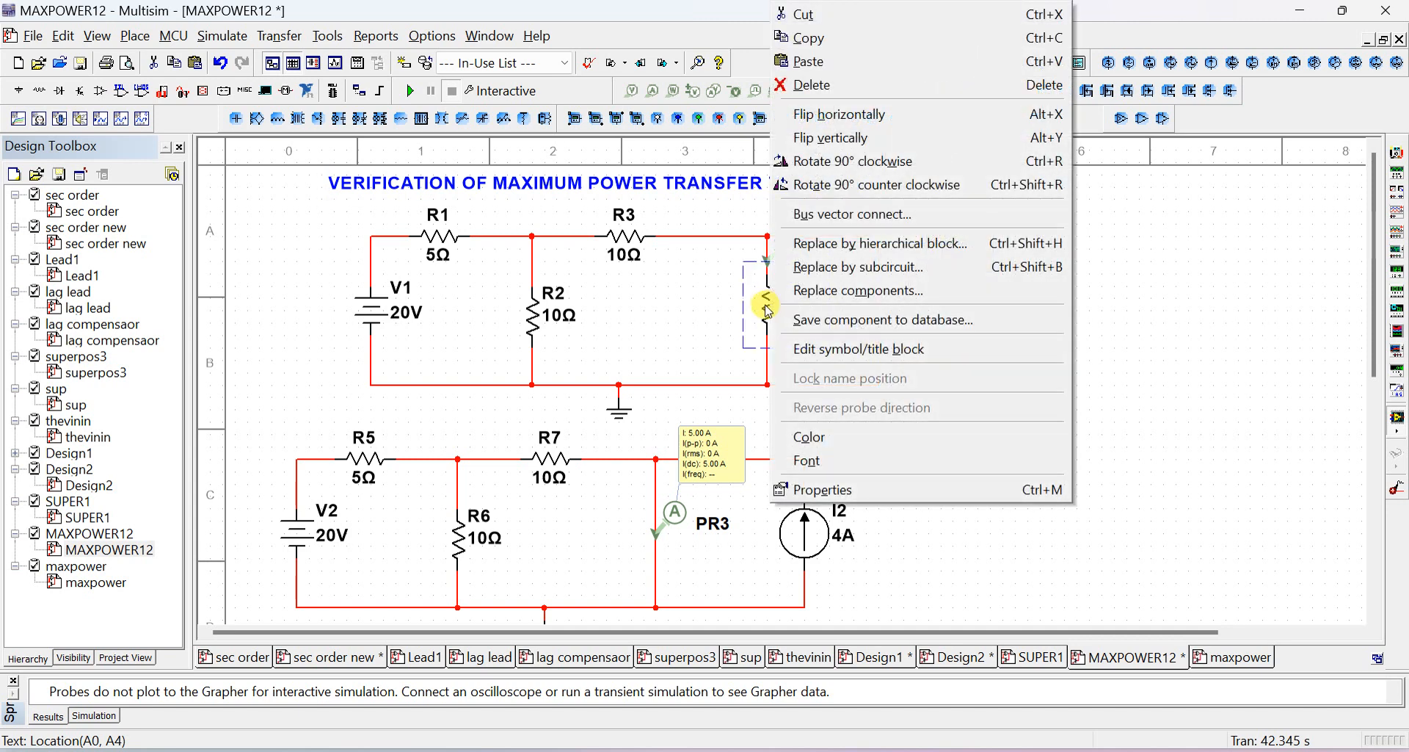
{"action": "left_click", "coordinate": [825, 293]}
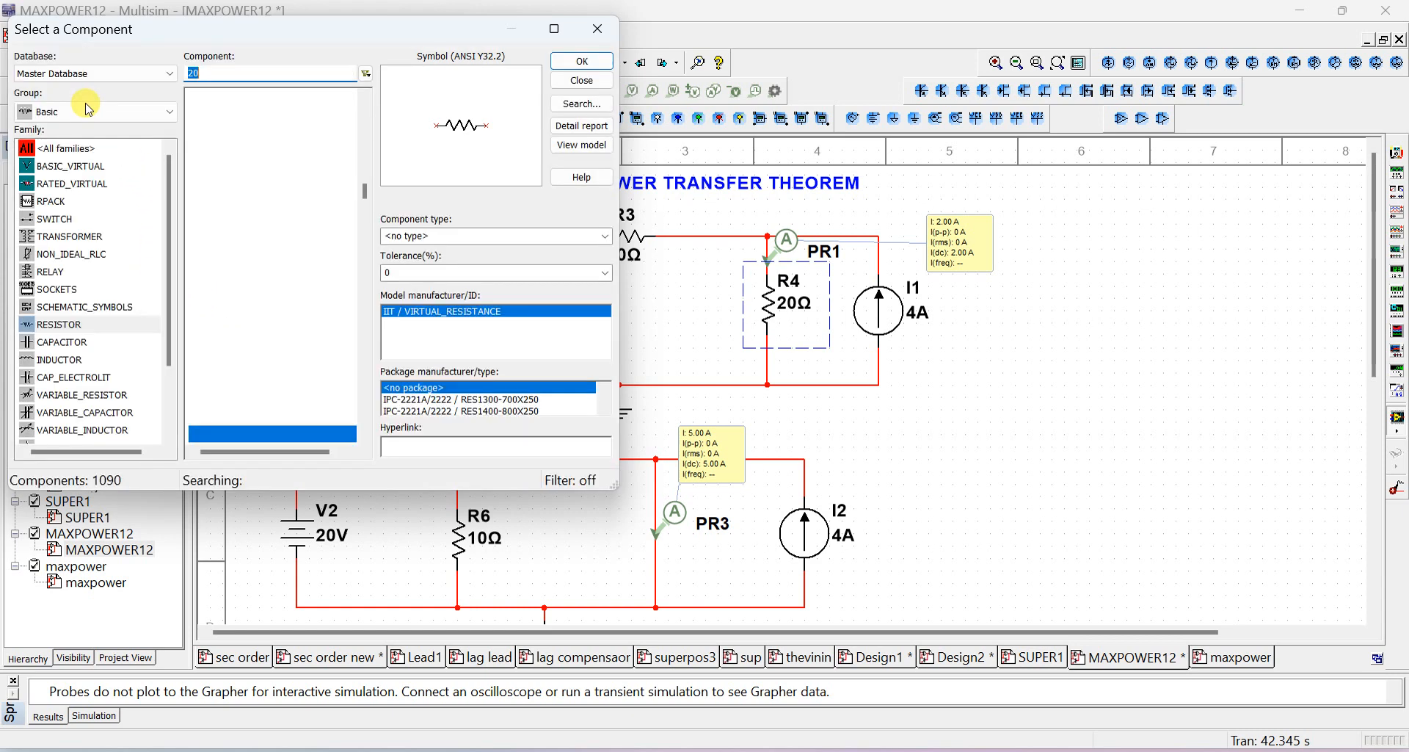
{"action": "left_click", "coordinate": [89, 397]}
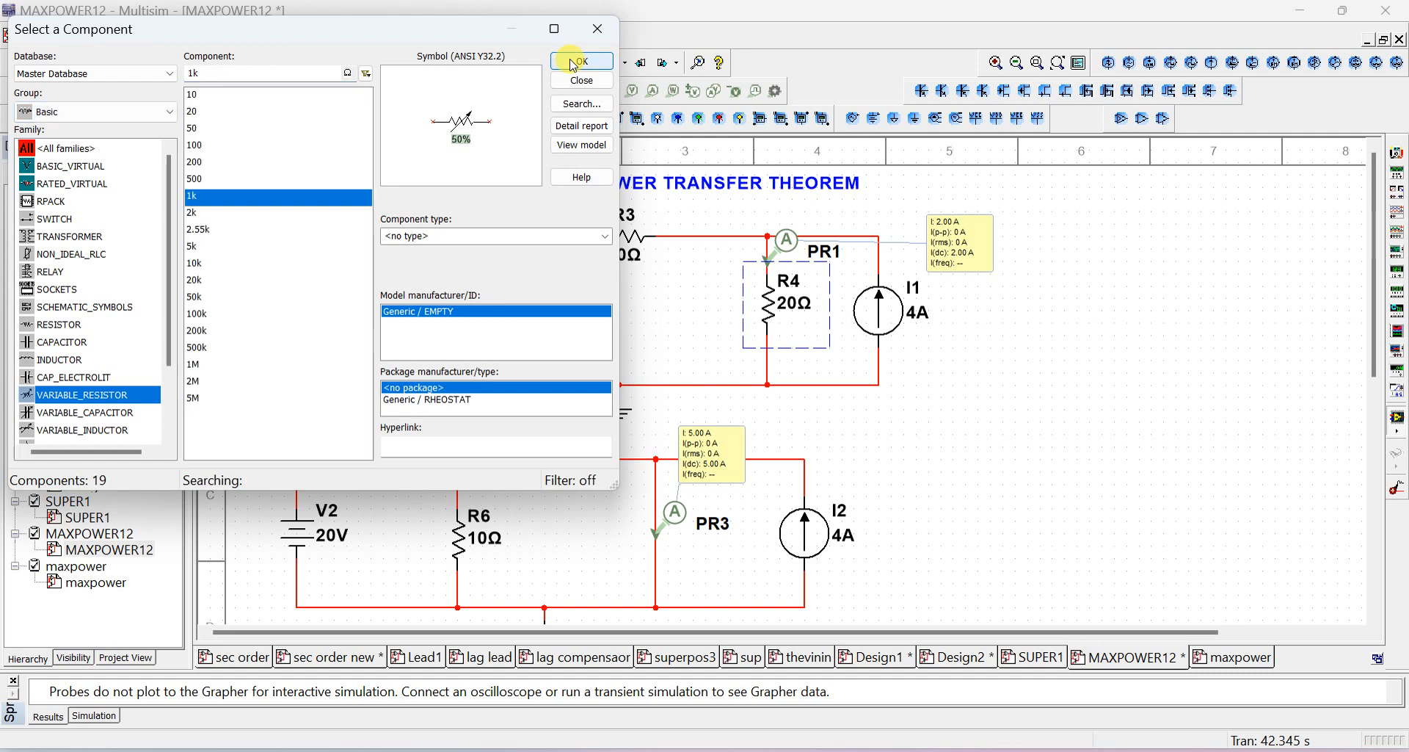
{"action": "left_click", "coordinate": [573, 62]}
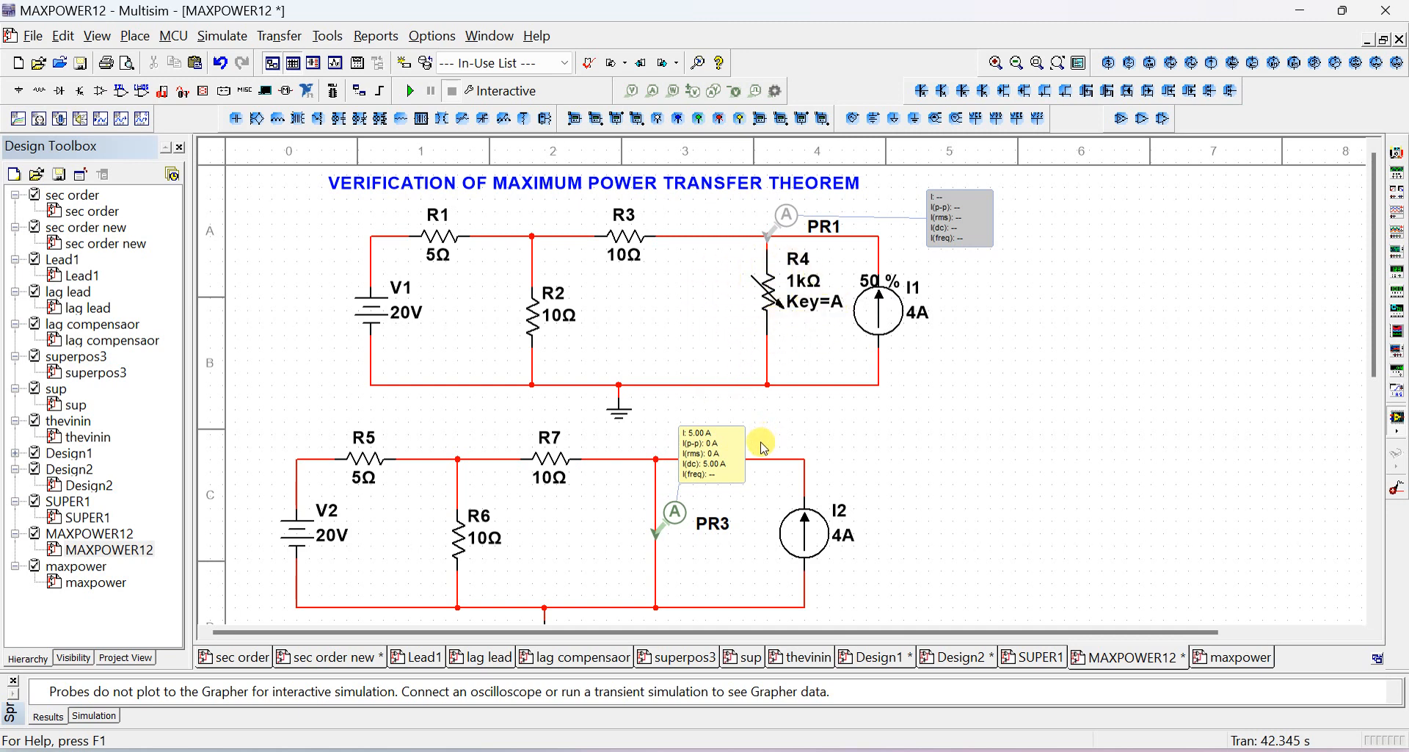
Step: Delete the short-circuit wire between R7 and I2 in the second circuit, along with its current probe PR3
{"action": "left_click", "coordinate": [658, 534]}
{"action": "left_click", "coordinate": [652, 517]}
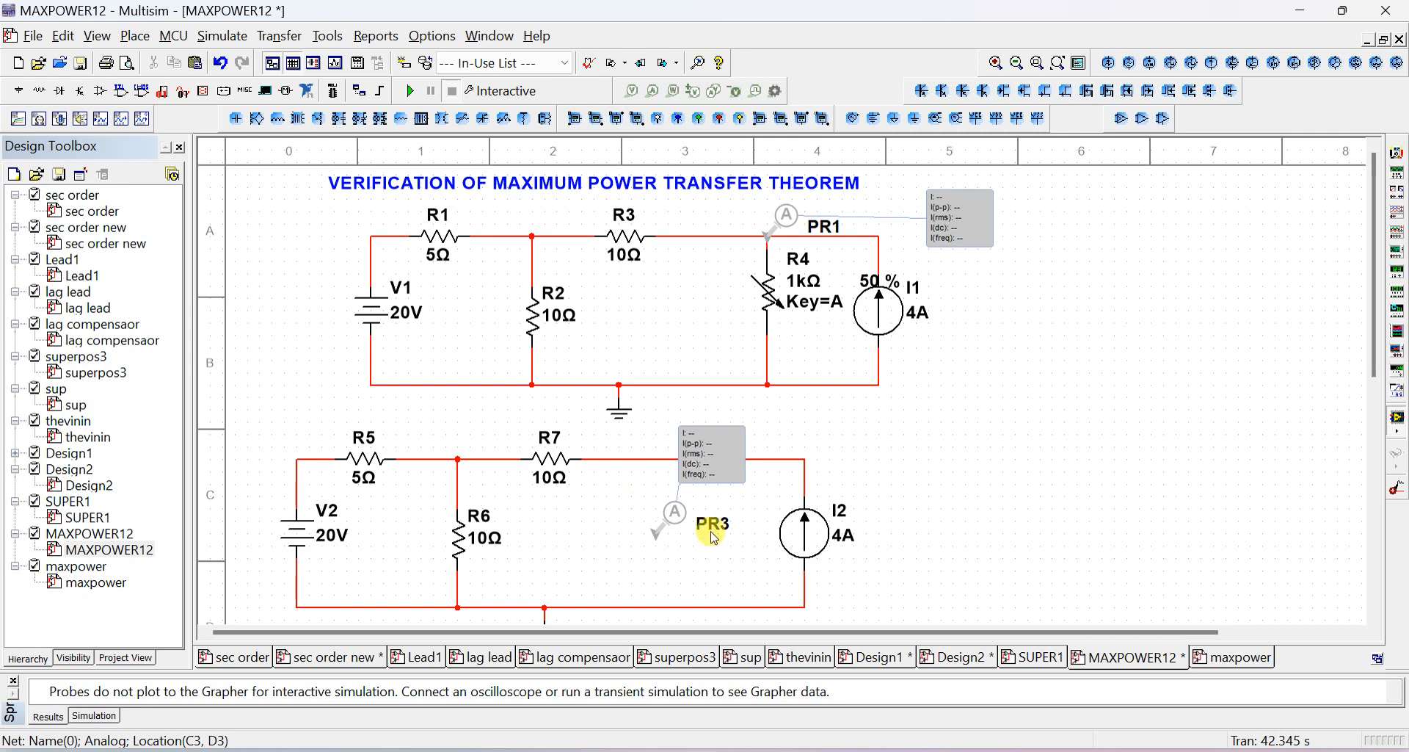
{"action": "left_click", "coordinate": [664, 535]}
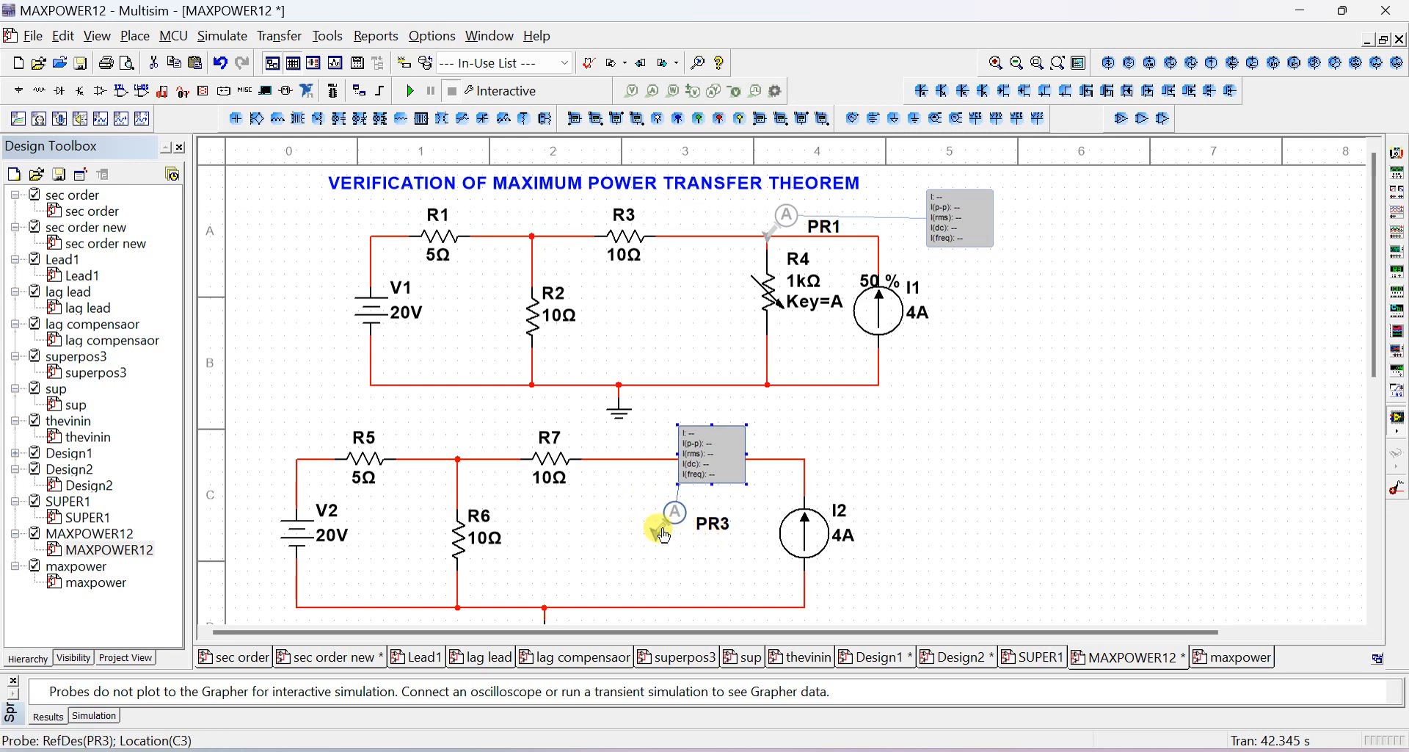
{"action": "key", "text": "Delete"}
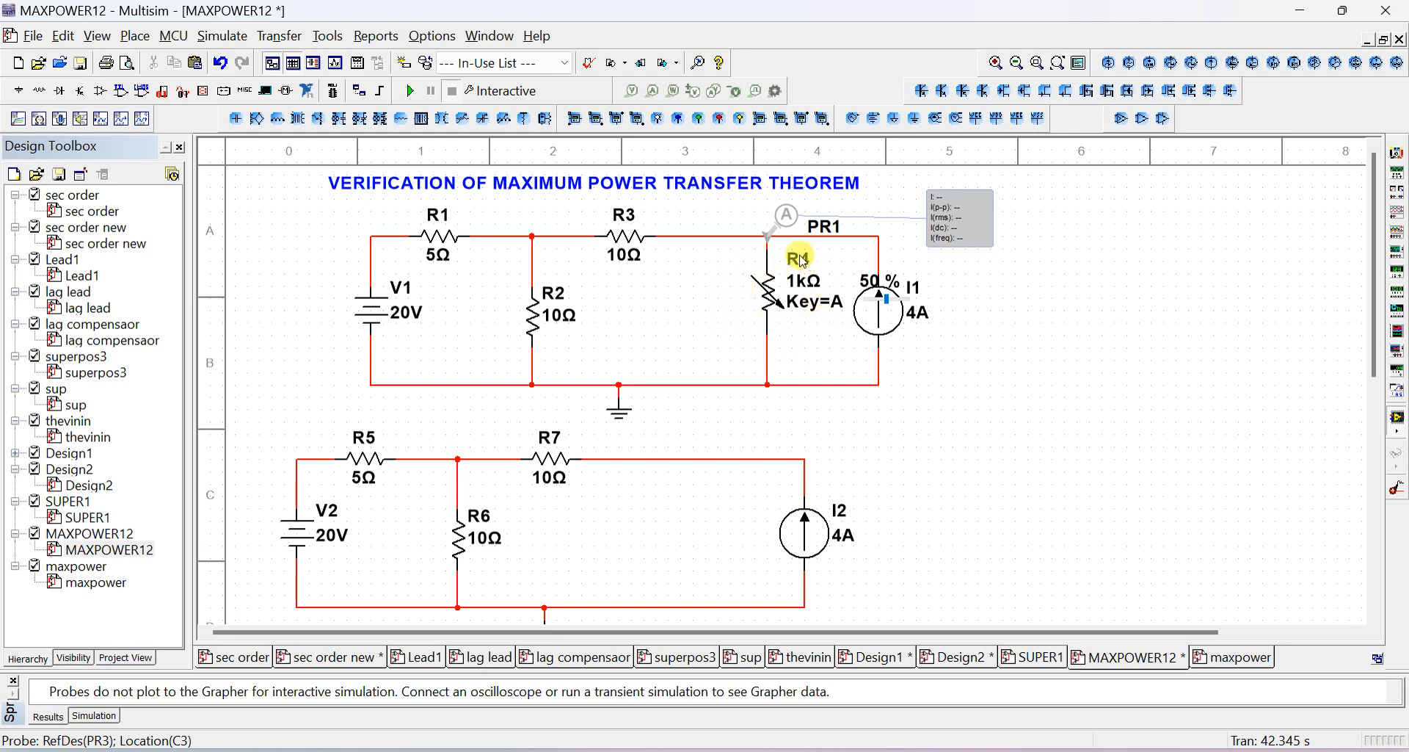
{"action": "left_click", "coordinate": [759, 334]}
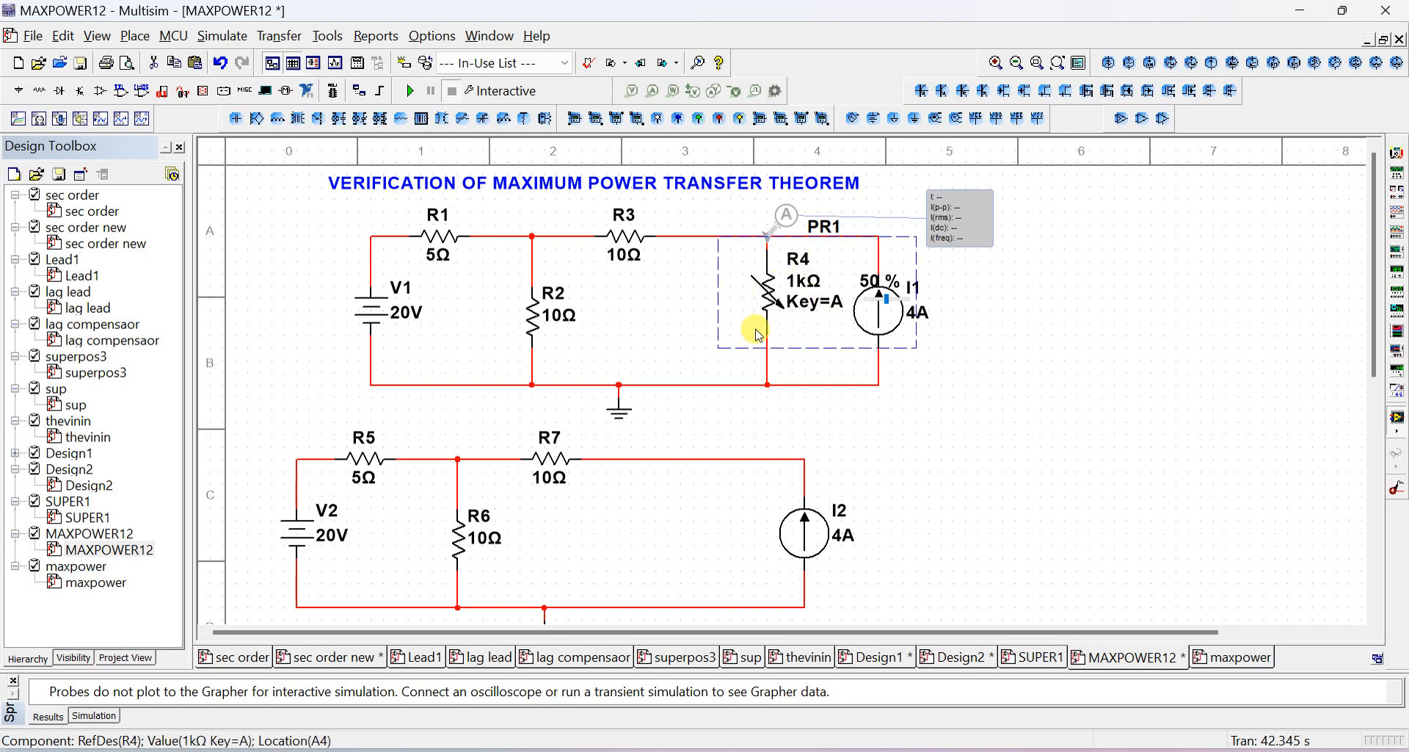
{"action": "left_click", "coordinate": [805, 374]}
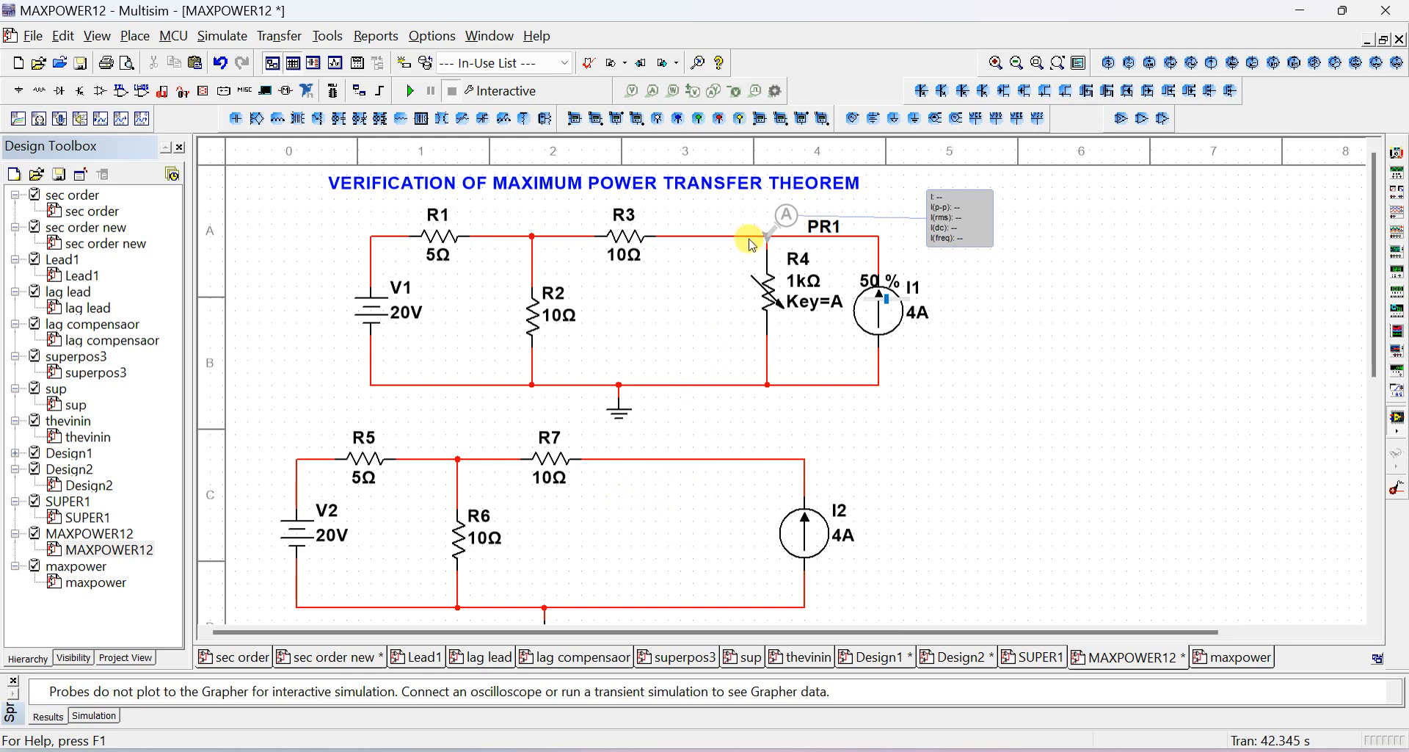
{"action": "left_click", "coordinate": [632, 91]}
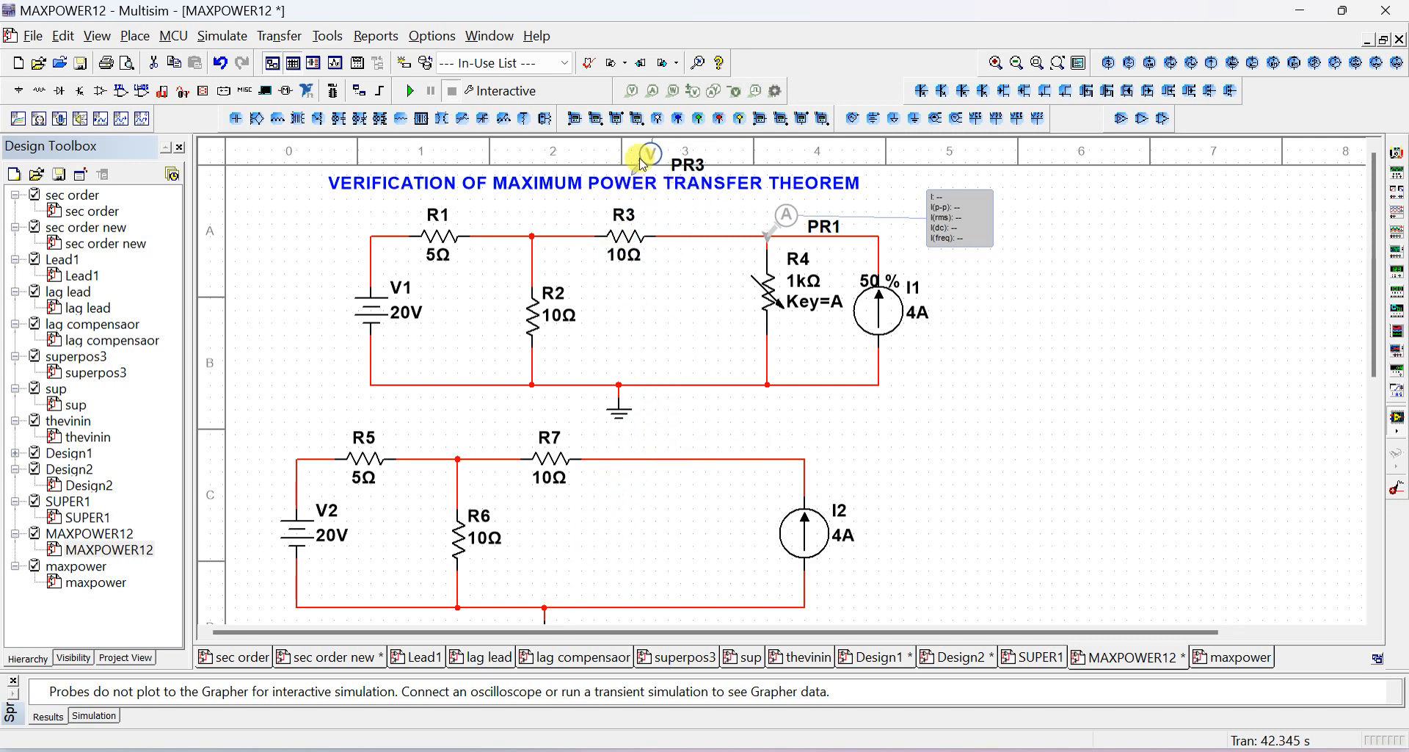
{"action": "left_click", "coordinate": [712, 97]}
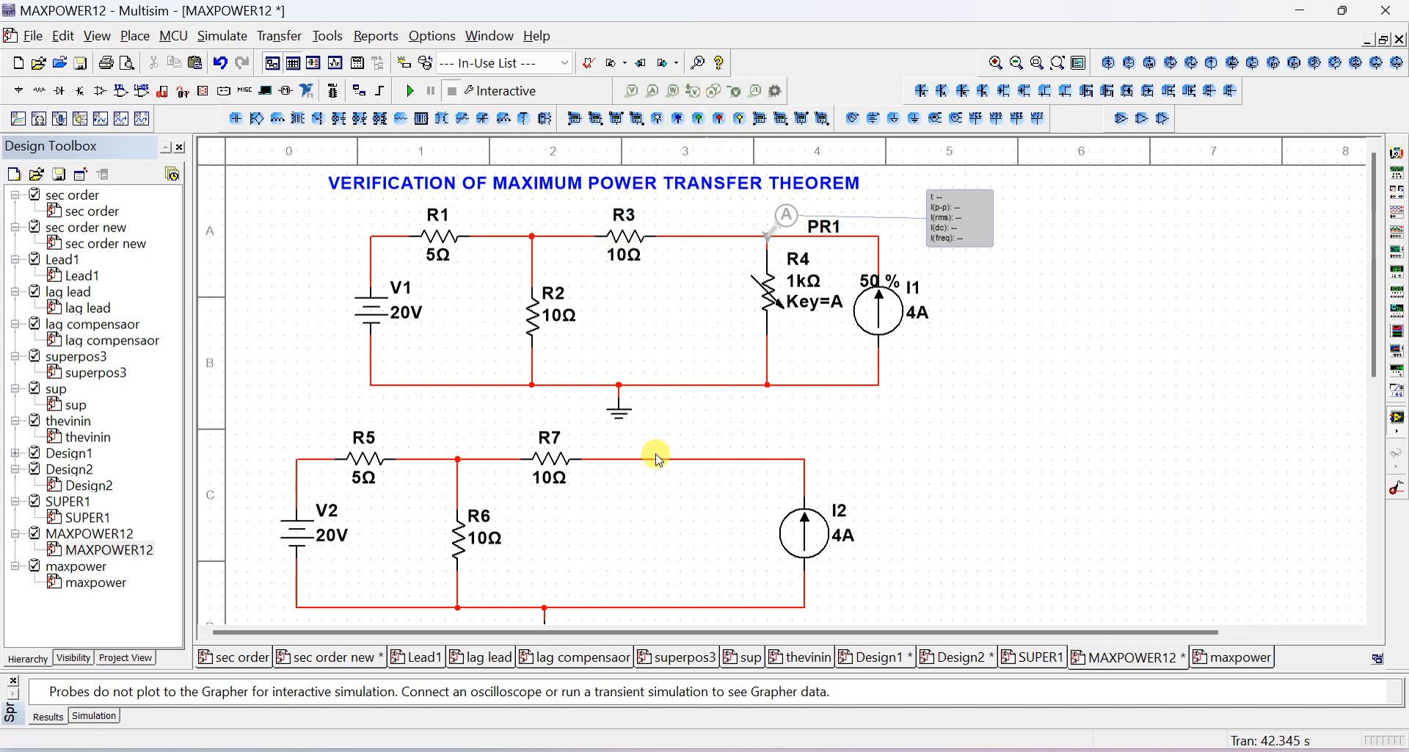
{"action": "left_click", "coordinate": [692, 94]}
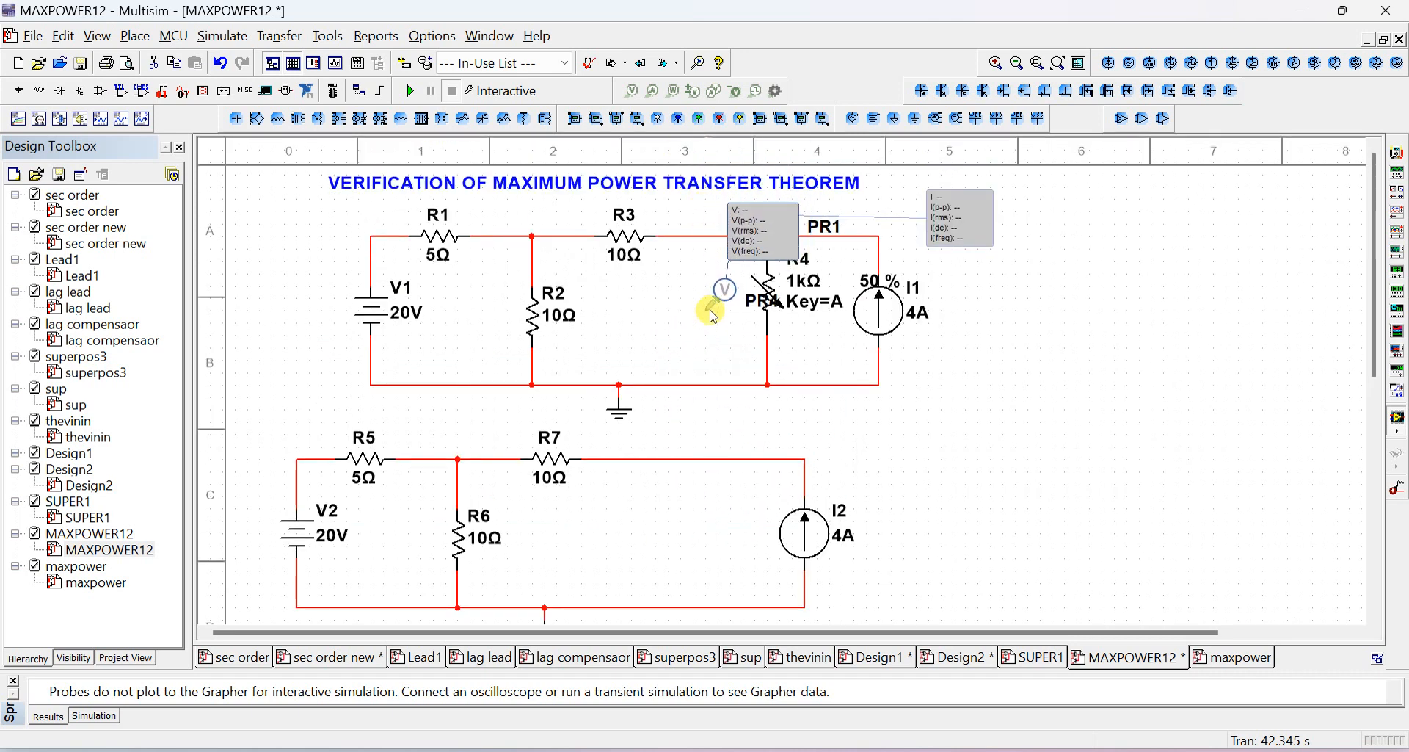
{"action": "key", "text": "Escape"}
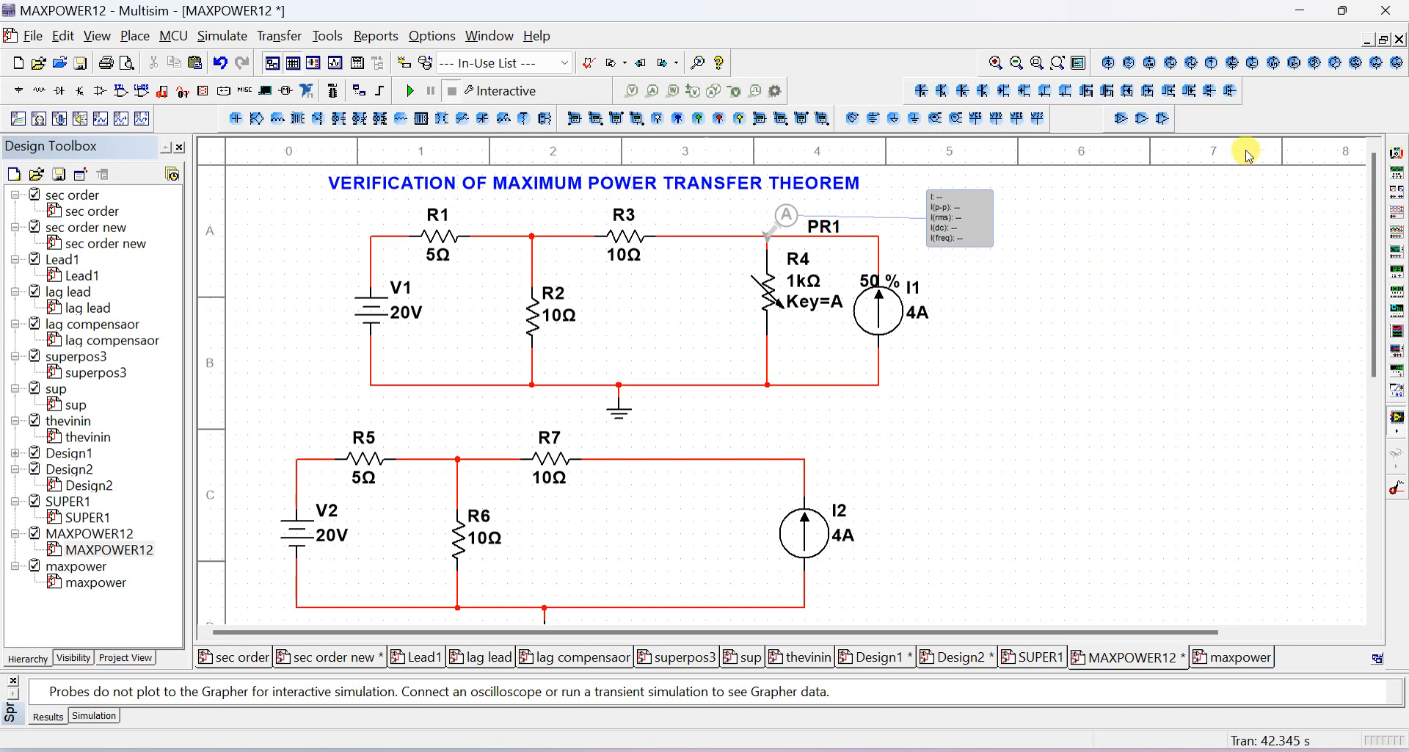
Step: Place a multimeter between R7 and I2 in the second circuit and wire it across the upper and lower rails
{"action": "left_click", "coordinate": [1403, 157]}
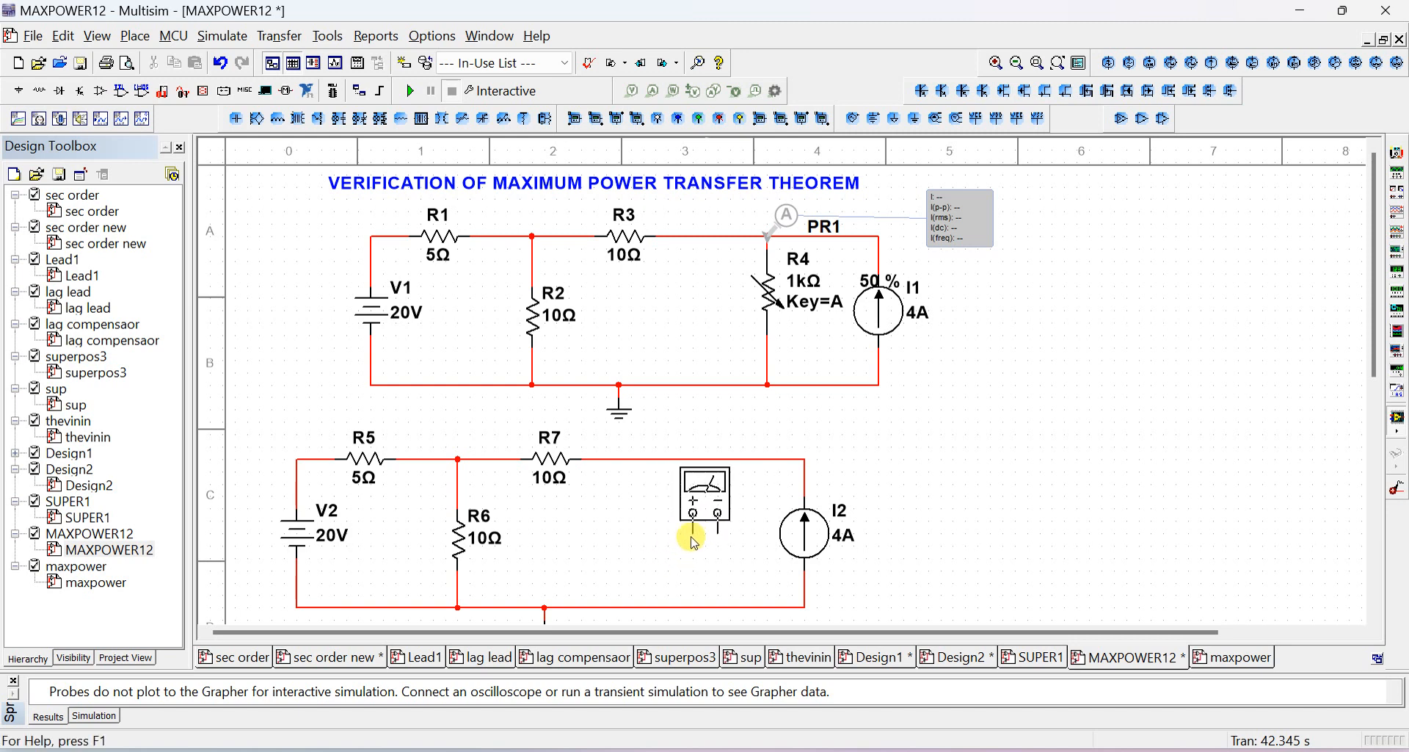
{"action": "left_click", "coordinate": [693, 535]}
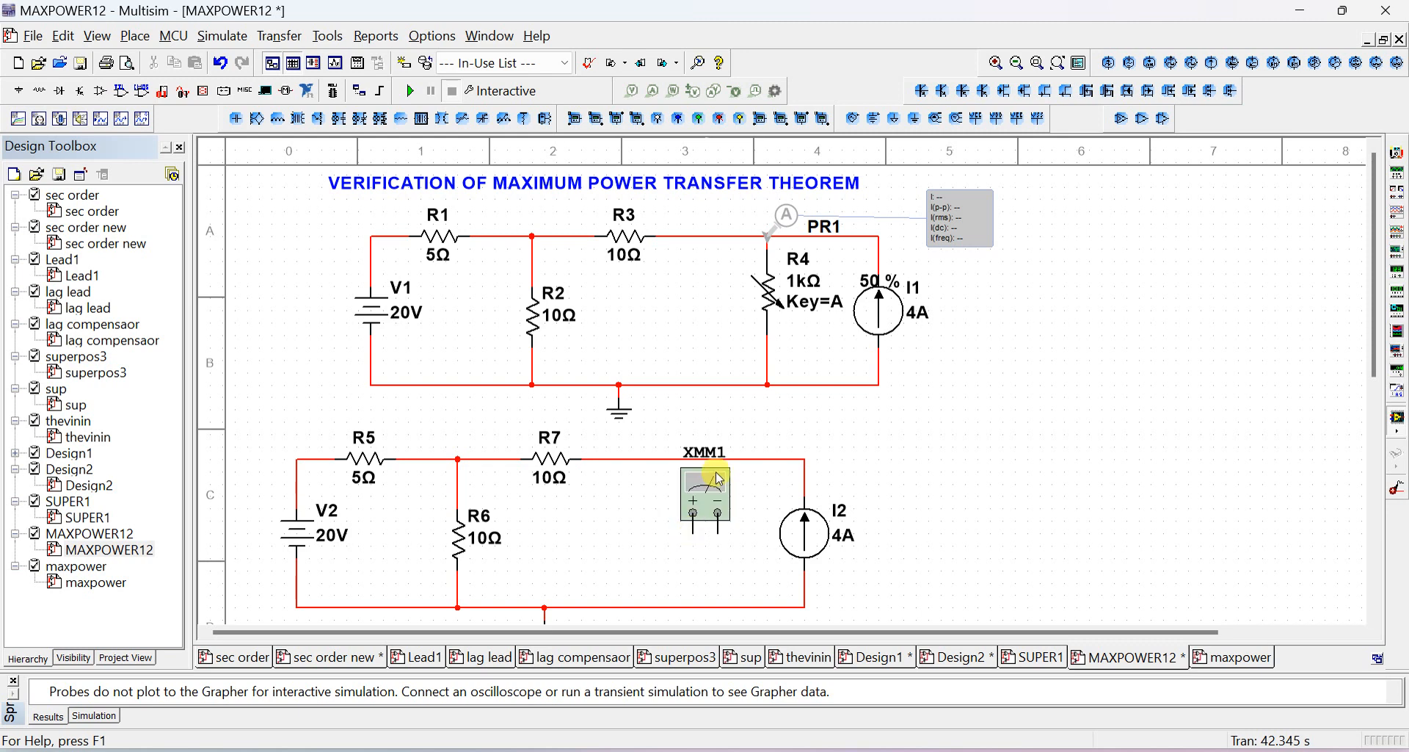
{"action": "left_click", "coordinate": [632, 459]}
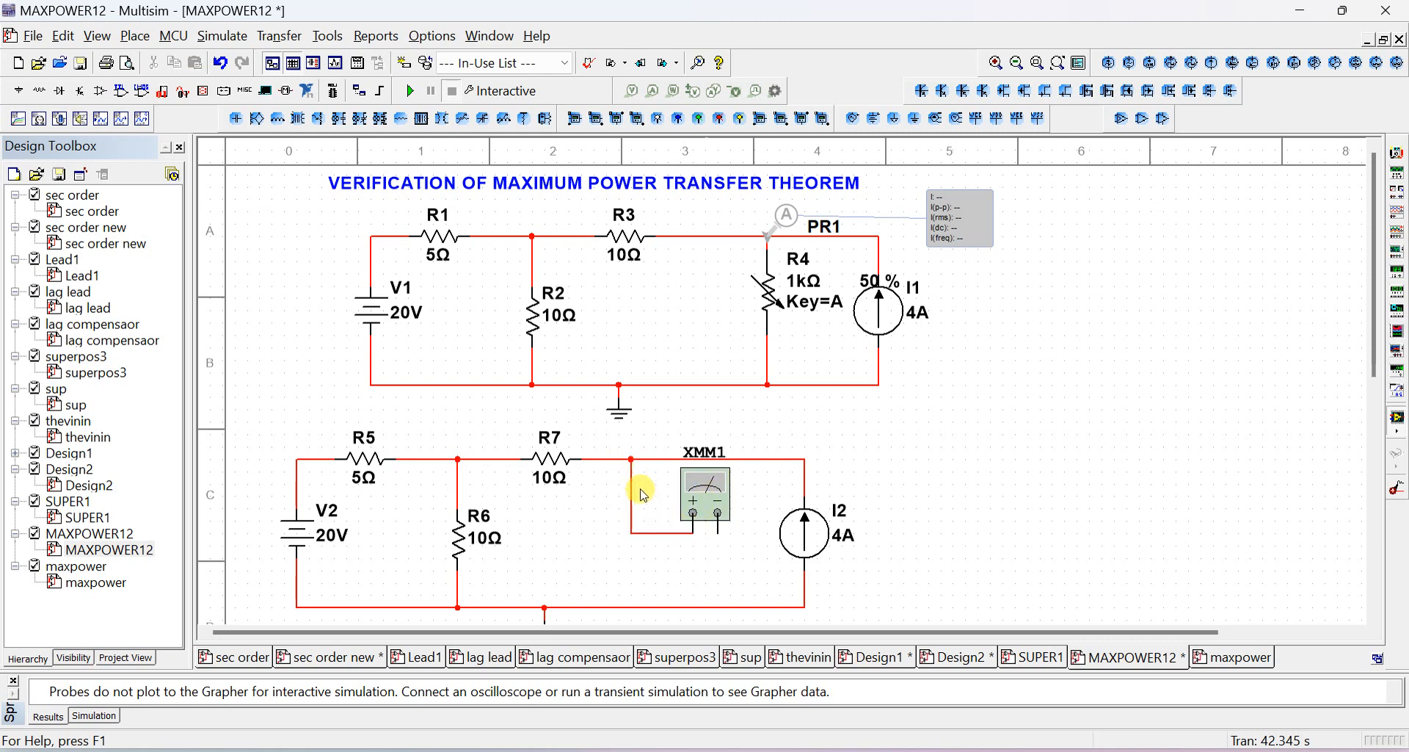
{"action": "left_click", "coordinate": [719, 533]}
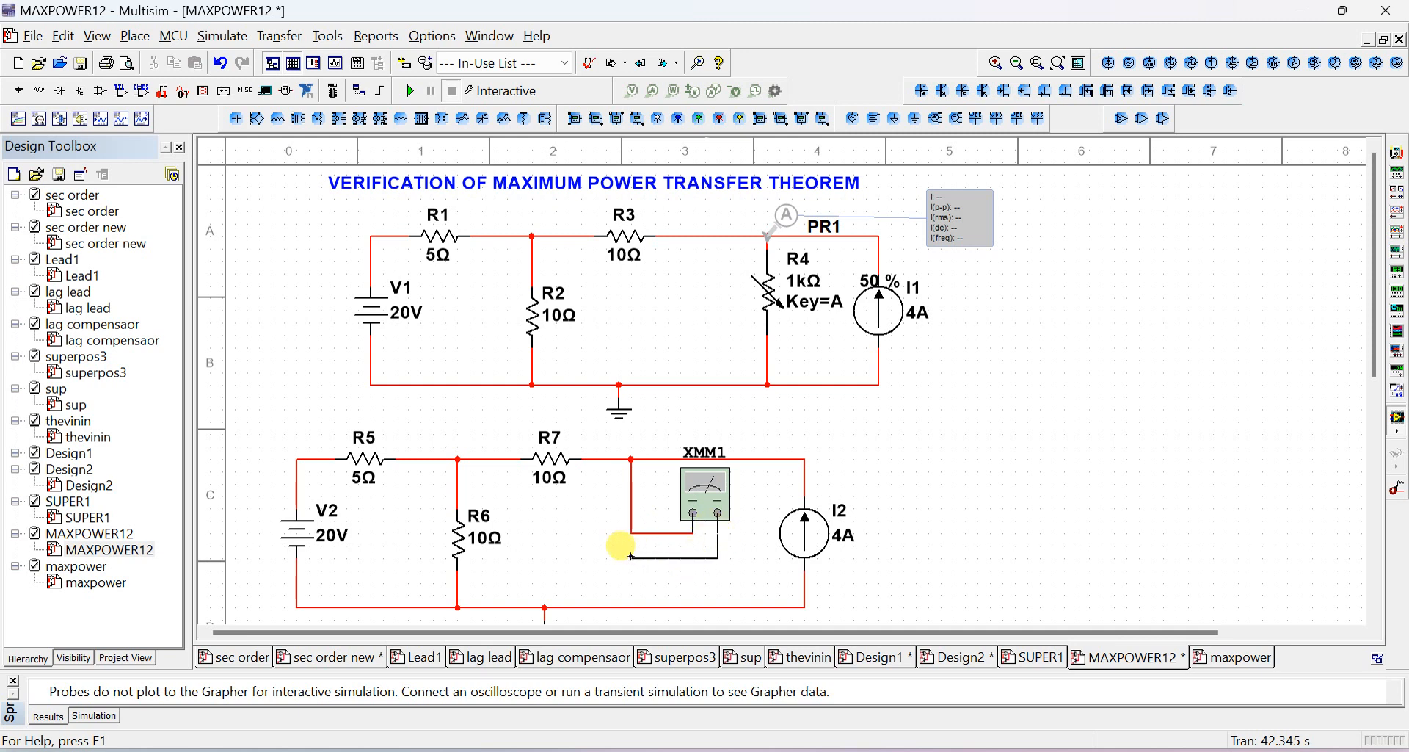
{"action": "left_click", "coordinate": [628, 608]}
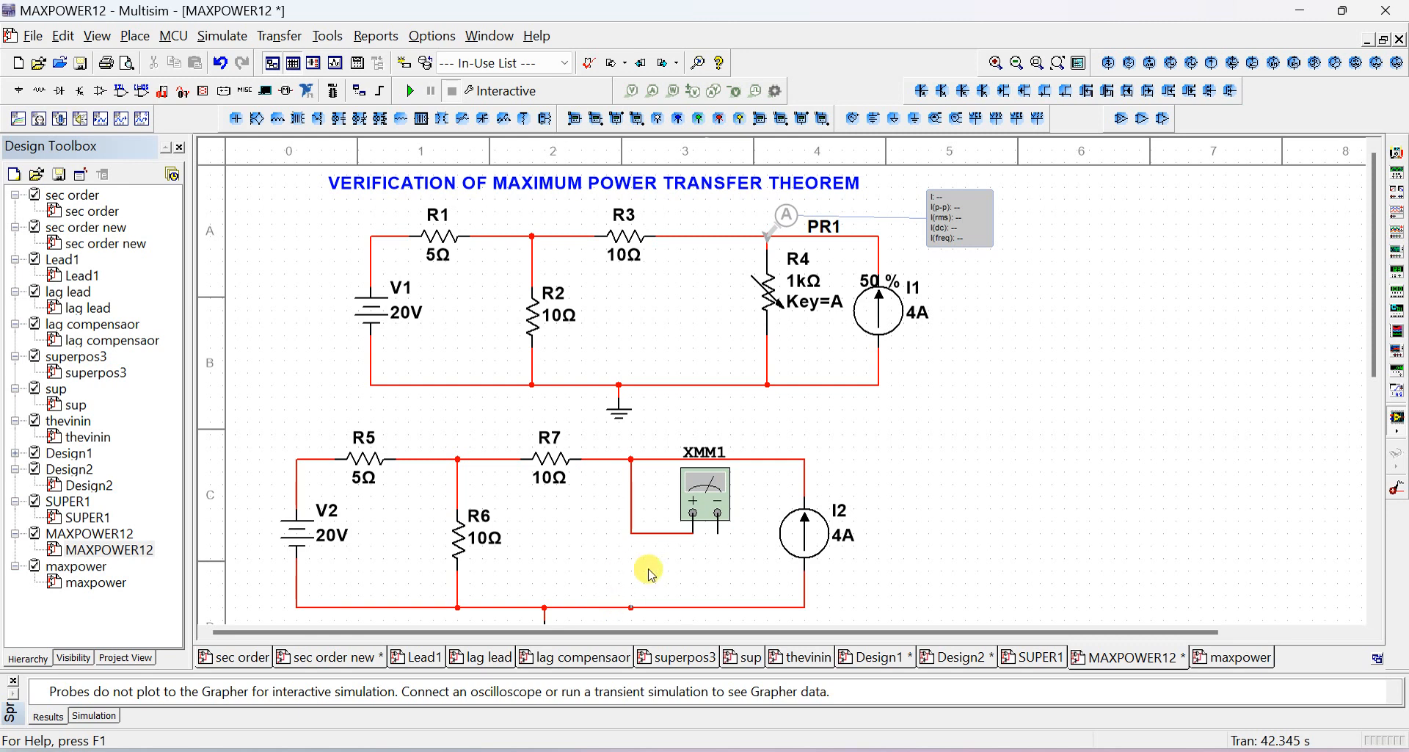
Step: Rotate the second circuit's multimeter 90° clockwise and move it down midway between the two rails
{"action": "right_click", "coordinate": [700, 502]}
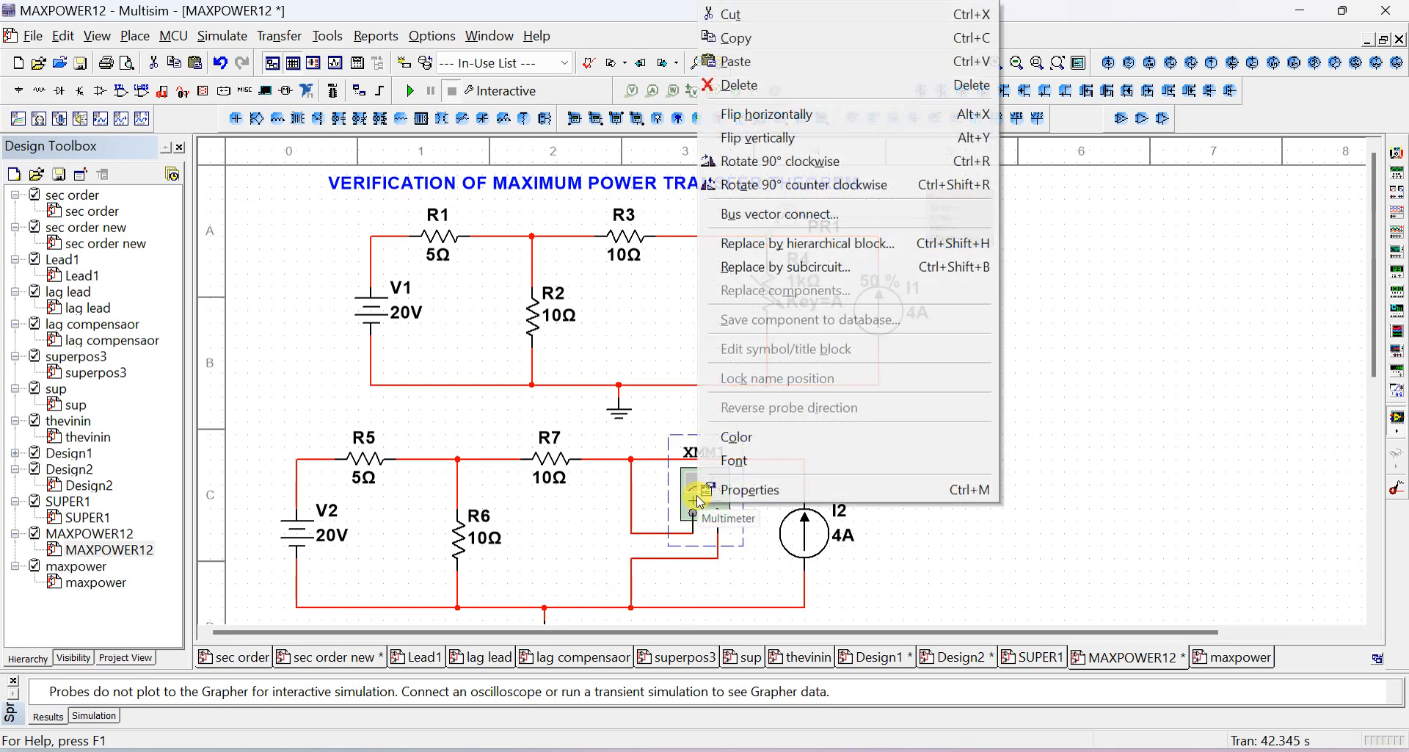
{"action": "left_click", "coordinate": [779, 164]}
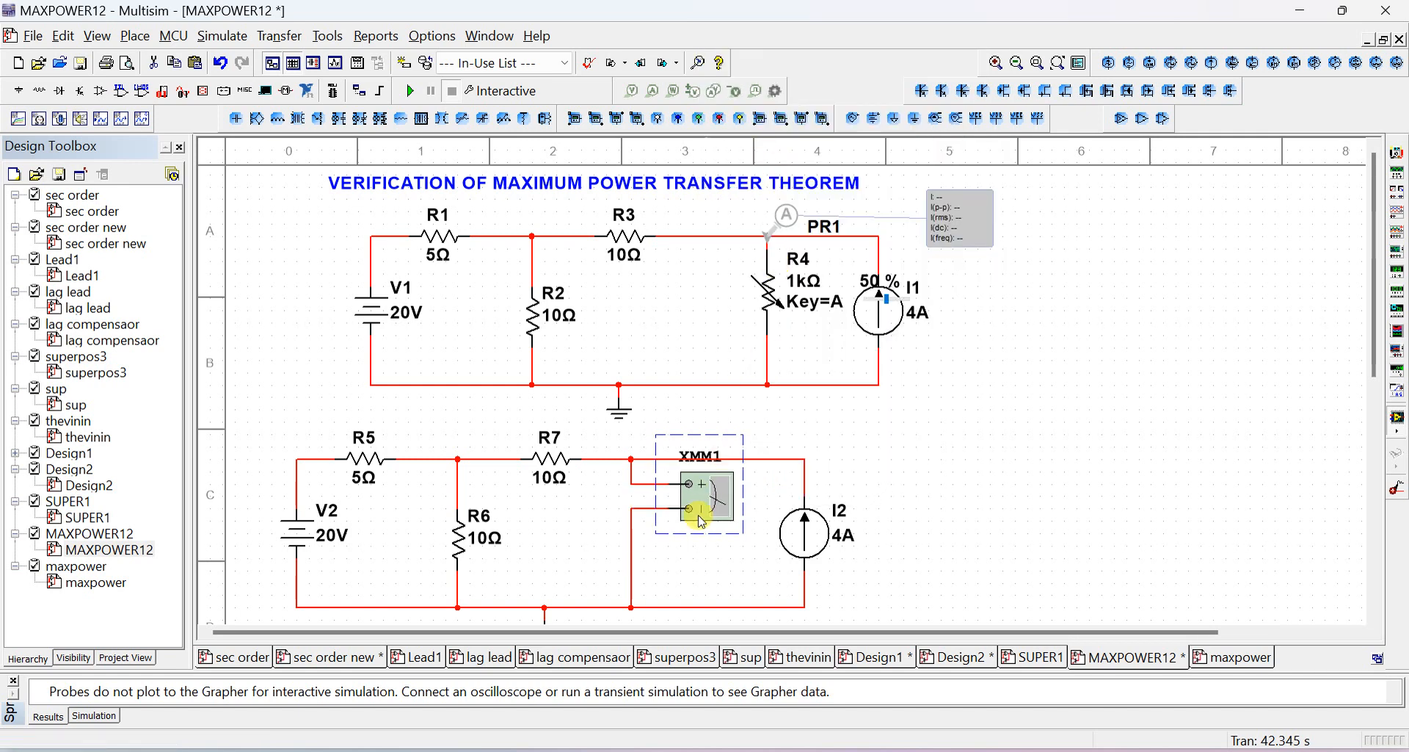
{"action": "left_click_drag", "start_coordinate": [700, 511], "coordinate": [699, 549]}
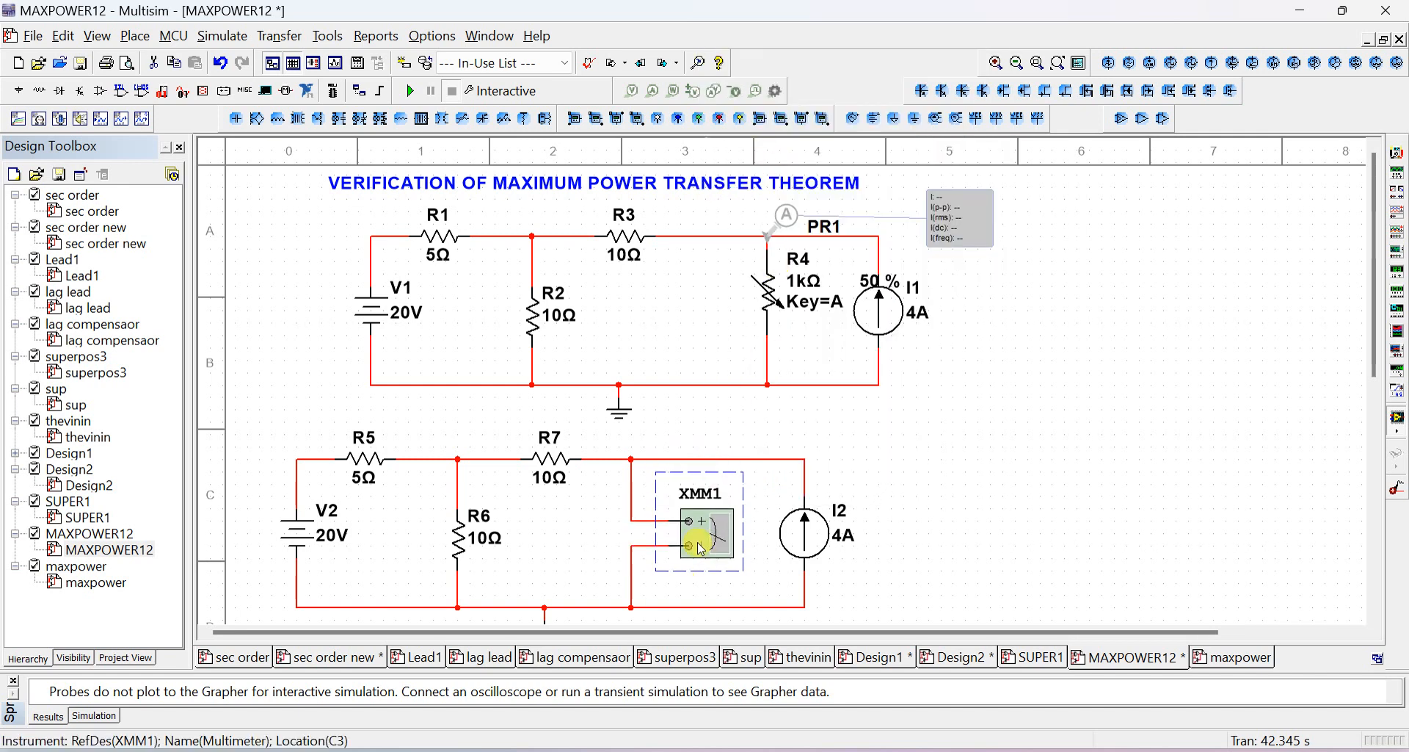
{"action": "left_click", "coordinate": [899, 529]}
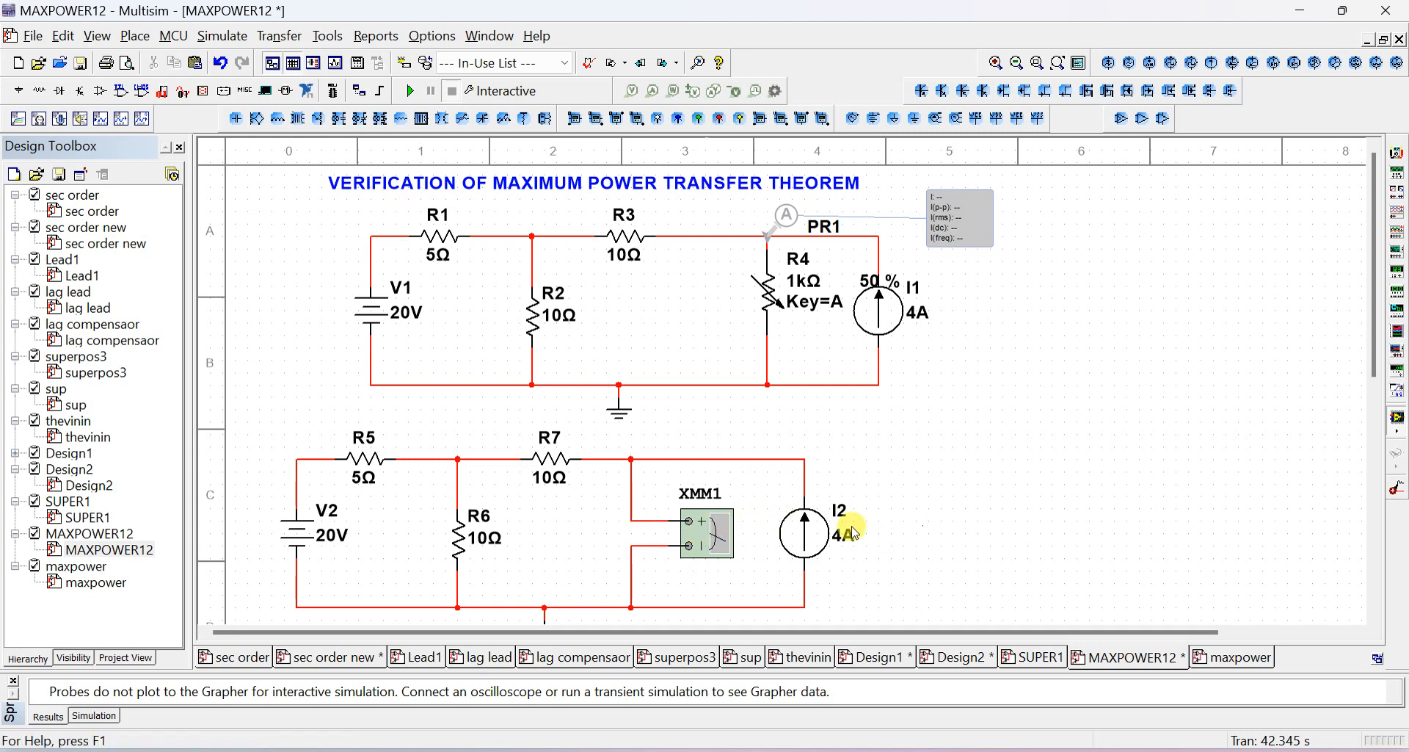
Step: Open the readout of multimeter XMM1, set it beside the circuit, and run the simulation to measure the open-circuit voltage
{"action": "double_click", "coordinate": [701, 522]}
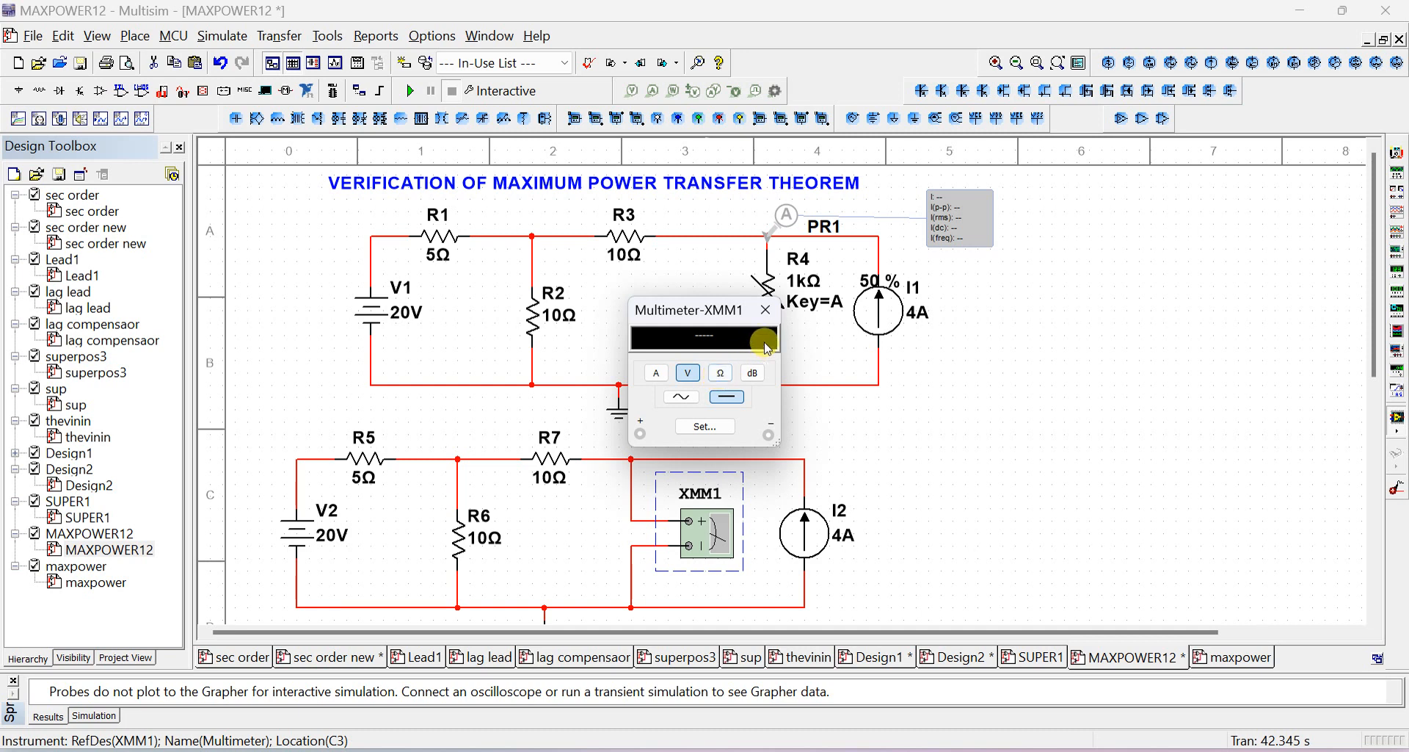
{"action": "left_click_drag", "start_coordinate": [732, 331], "coordinate": [1025, 419]}
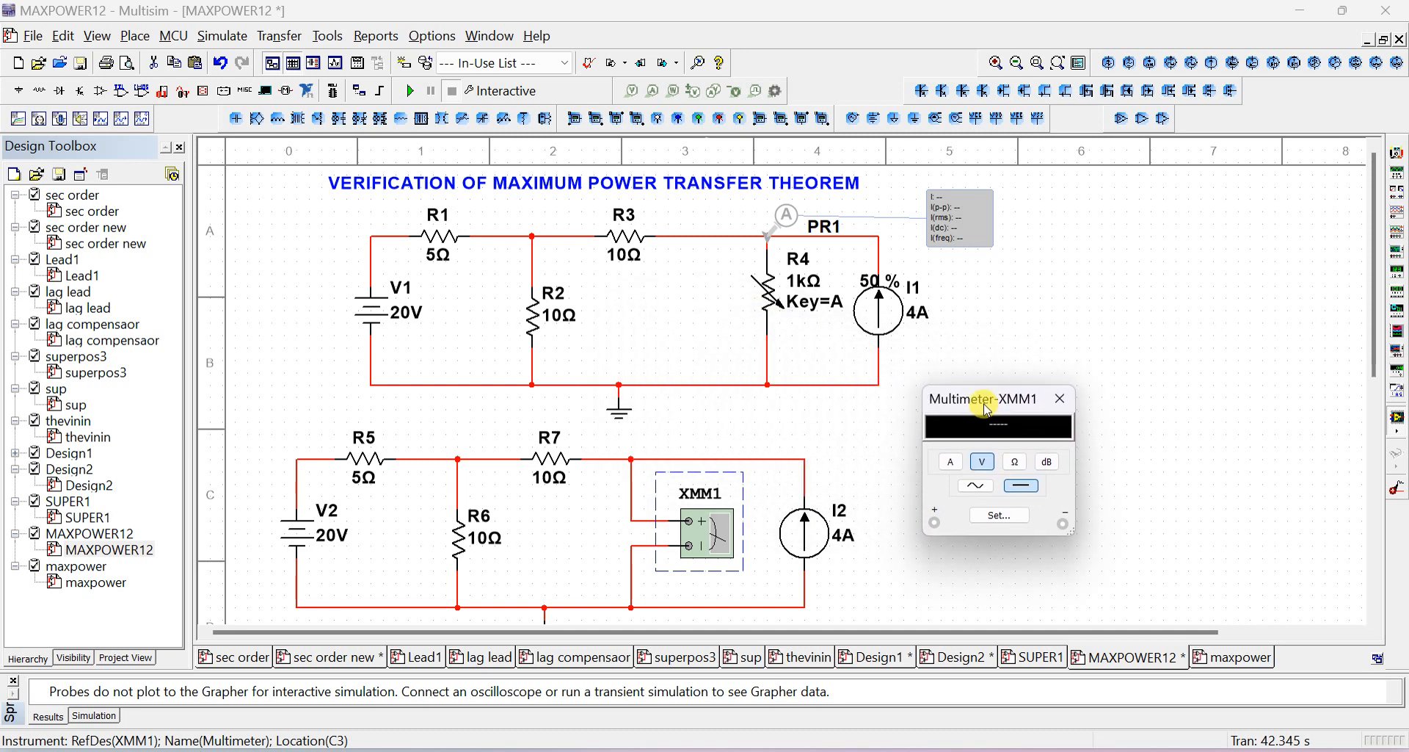
{"action": "left_click", "coordinate": [410, 93]}
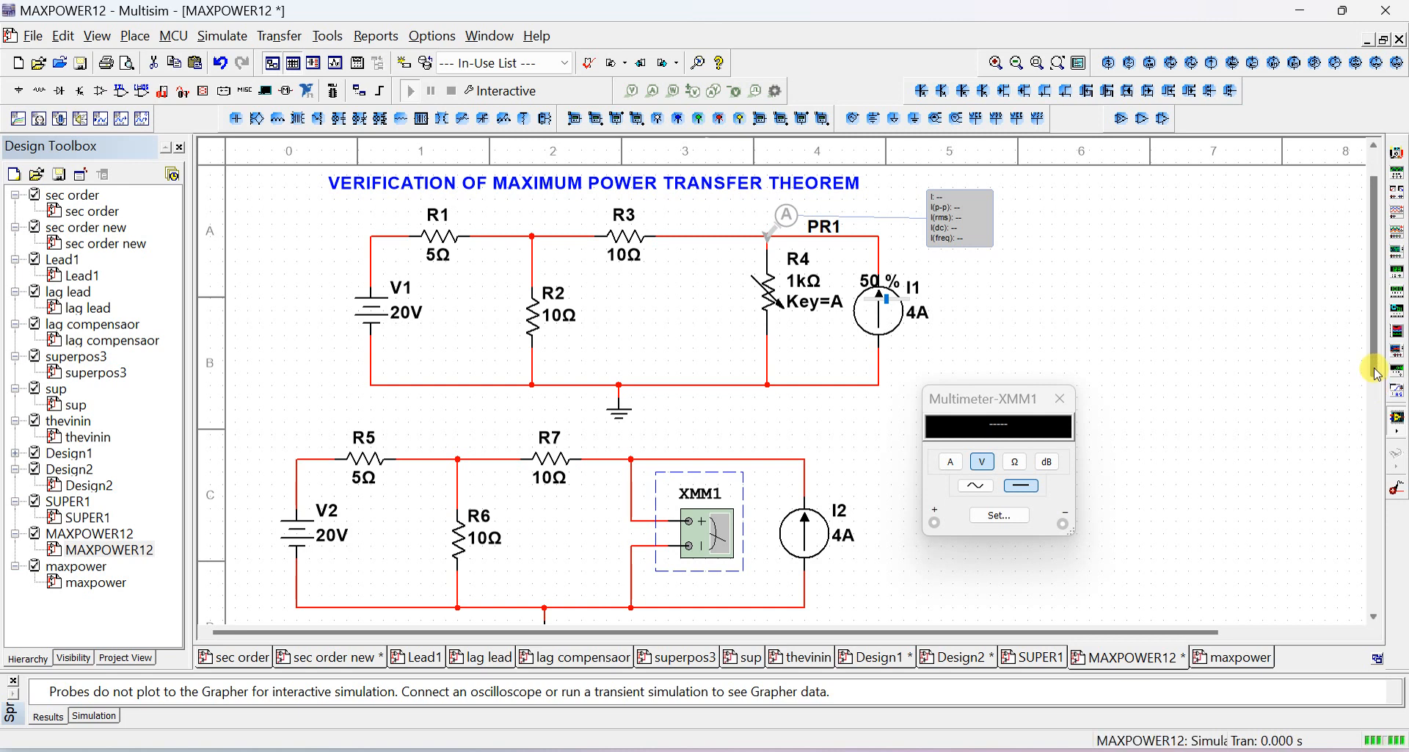
Step: Move the whole R8, R9, R10 circuit with its multimeter, ground and Rth label up closer to the second circuit
{"action": "scroll", "coordinate": [1375, 381], "scroll_direction": "down", "scroll_amount": 3}
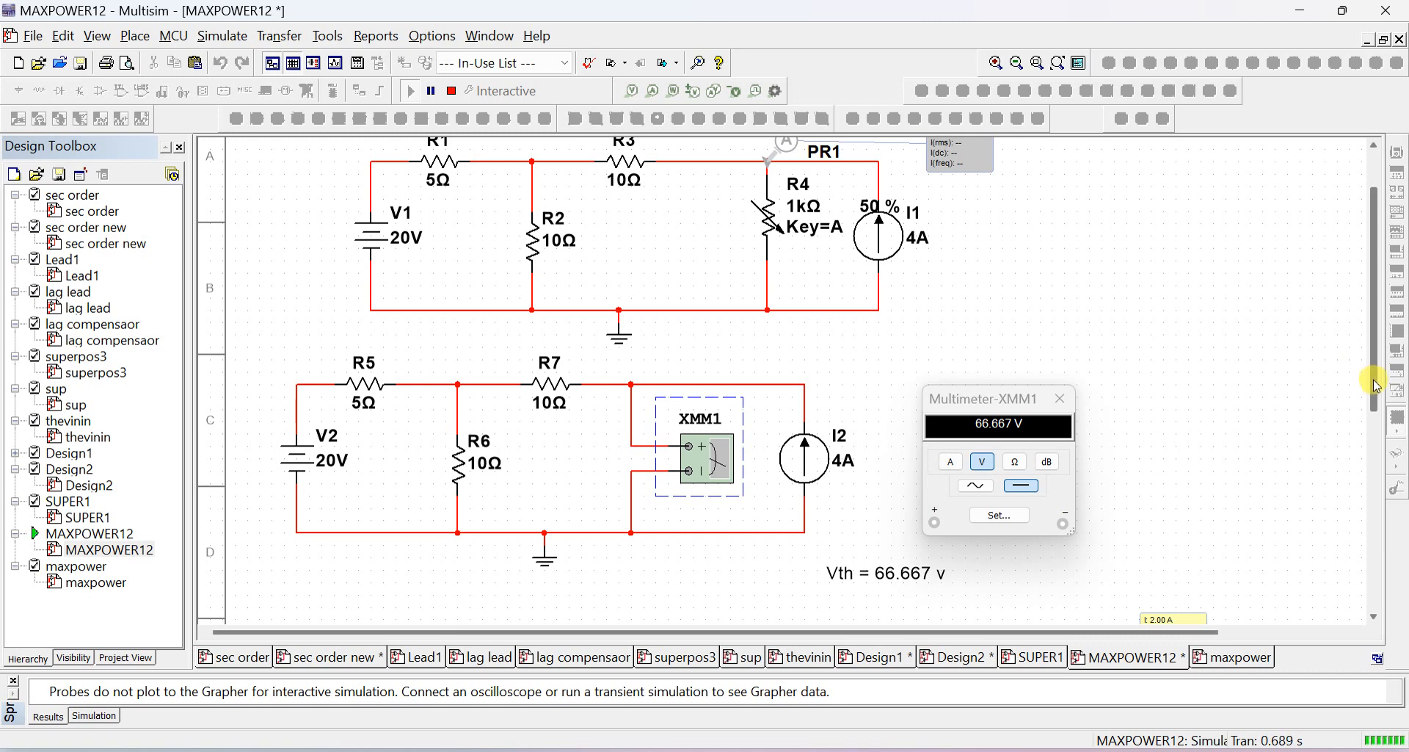
{"action": "left_click_drag", "start_coordinate": [1376, 385], "coordinate": [1395, 564]}
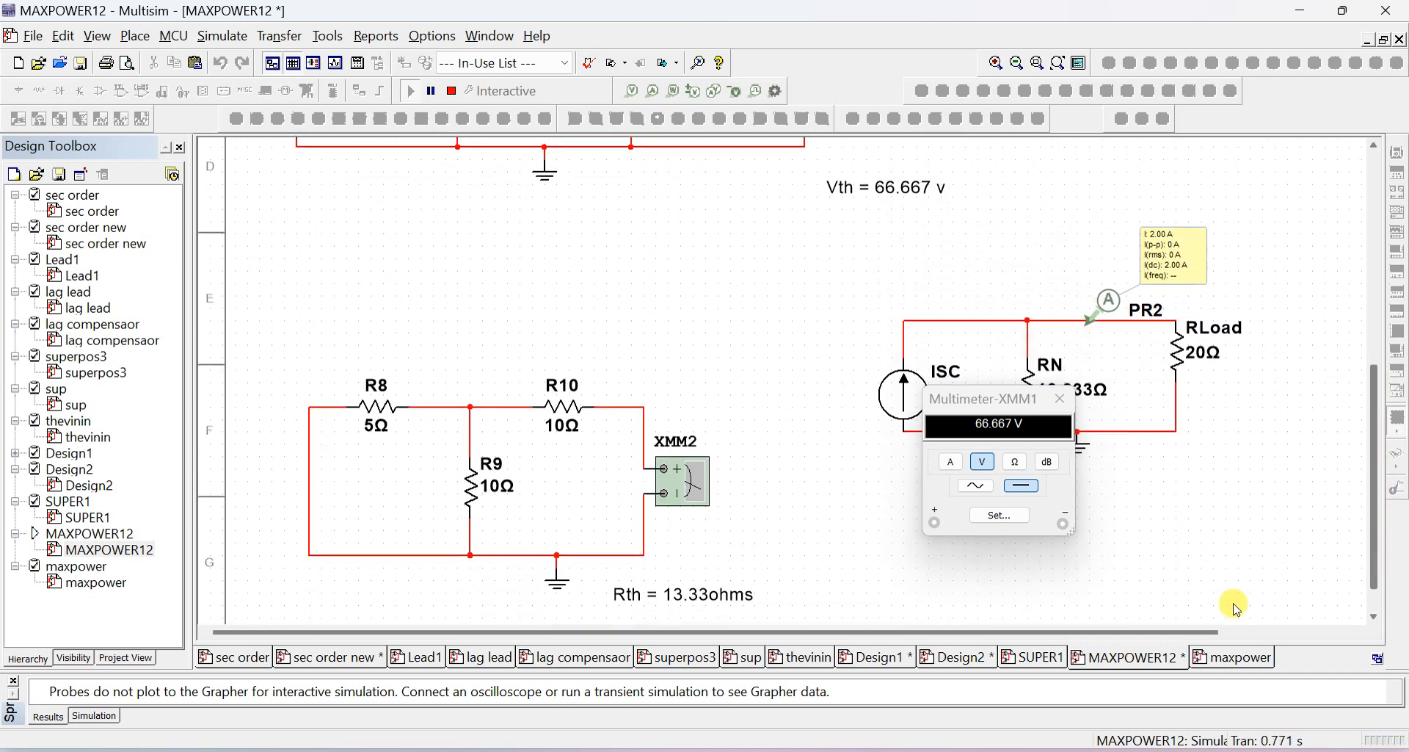
{"action": "left_click_drag", "start_coordinate": [794, 358], "coordinate": [277, 575]}
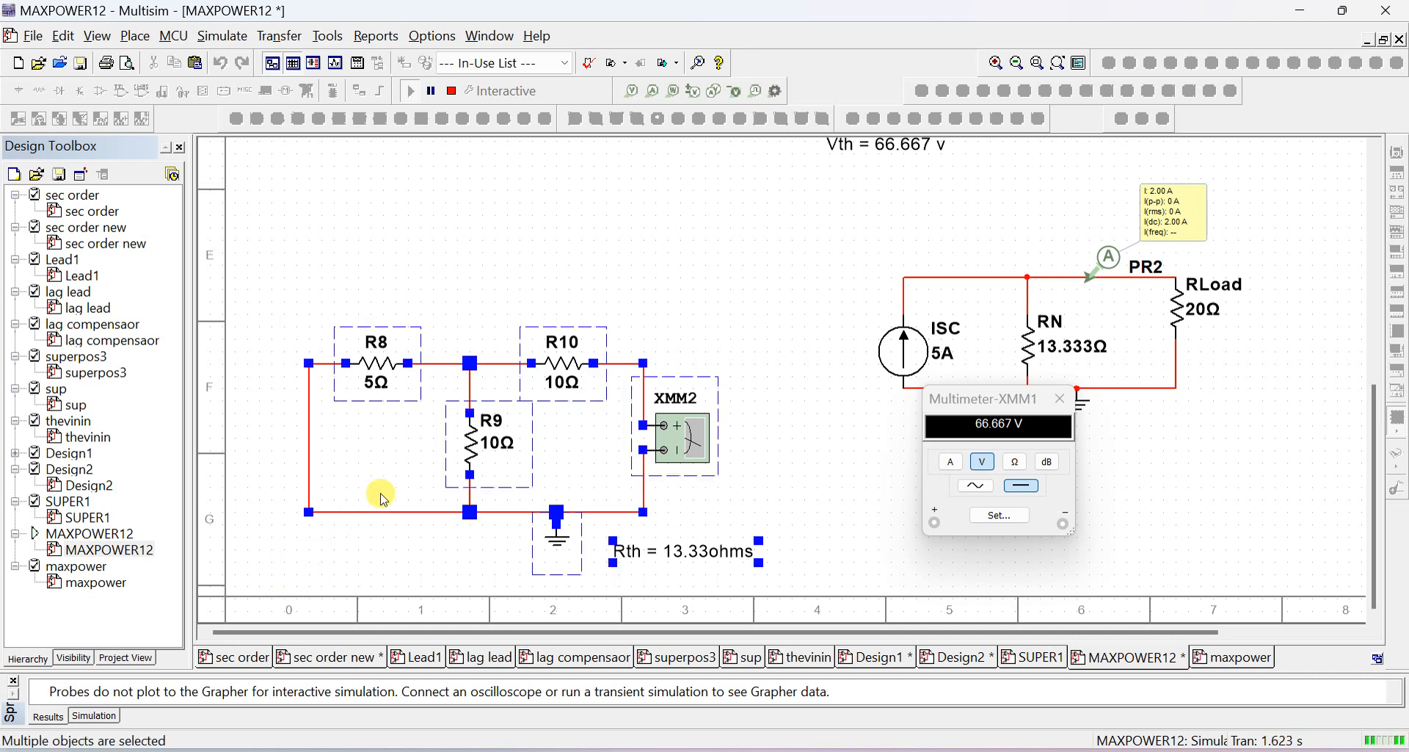
{"action": "key", "text": "Up"}
{"action": "key", "text": "Up"}
{"action": "key", "text": "Up"}
{"action": "key", "text": "Up"}
{"action": "key", "text": "Up"}
{"action": "key", "text": "Up"}
{"action": "key", "text": "Up"}
{"action": "key", "text": "Up"}
{"action": "key", "text": "Up"}
{"action": "key", "text": "Up"}
{"action": "key", "text": "Up"}
{"action": "key", "text": "Up"}
{"action": "key", "text": "Up"}
{"action": "key", "text": "Up"}
{"action": "key", "text": "Up"}
{"action": "key", "text": "Up"}
{"action": "key", "text": "Up"}
{"action": "key", "text": "Up"}
{"action": "key", "text": "Up"}
{"action": "key", "text": "Up"}
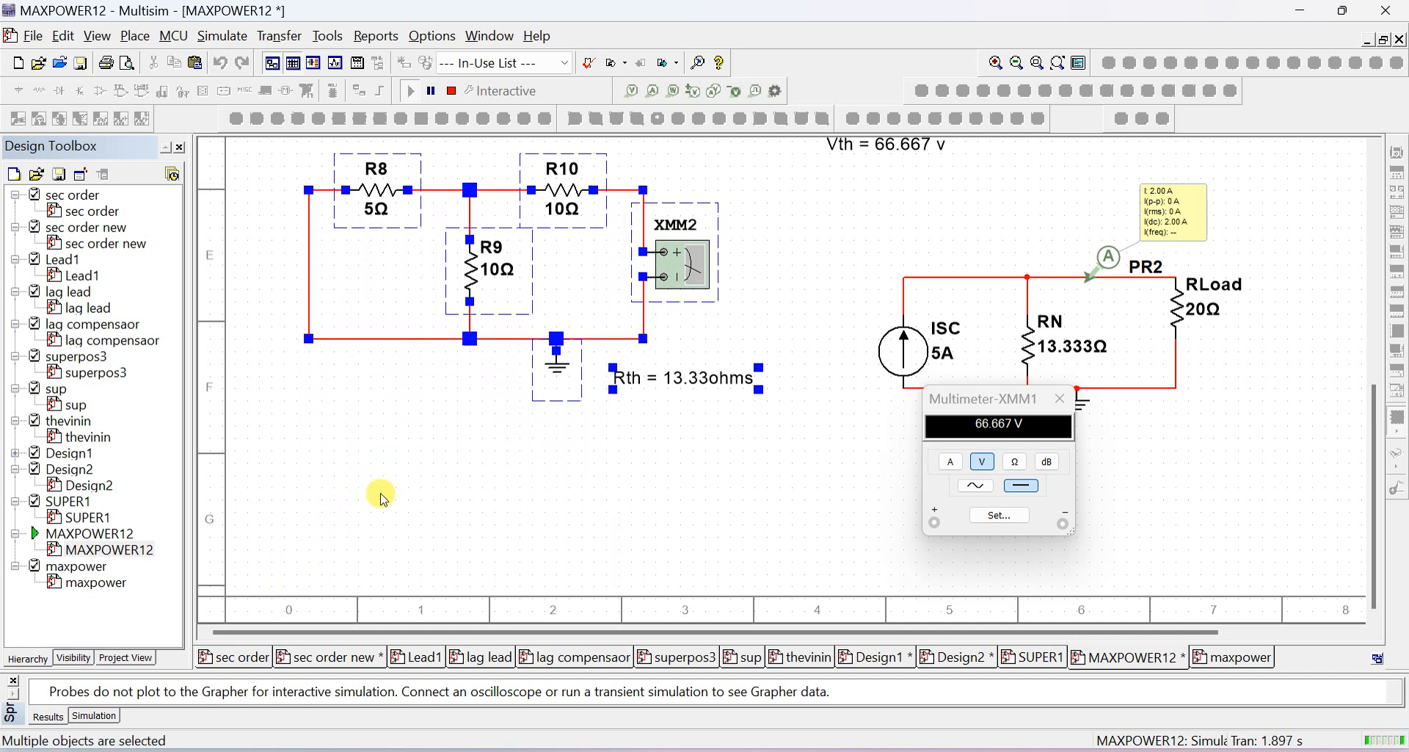
{"action": "left_click", "coordinate": [624, 489]}
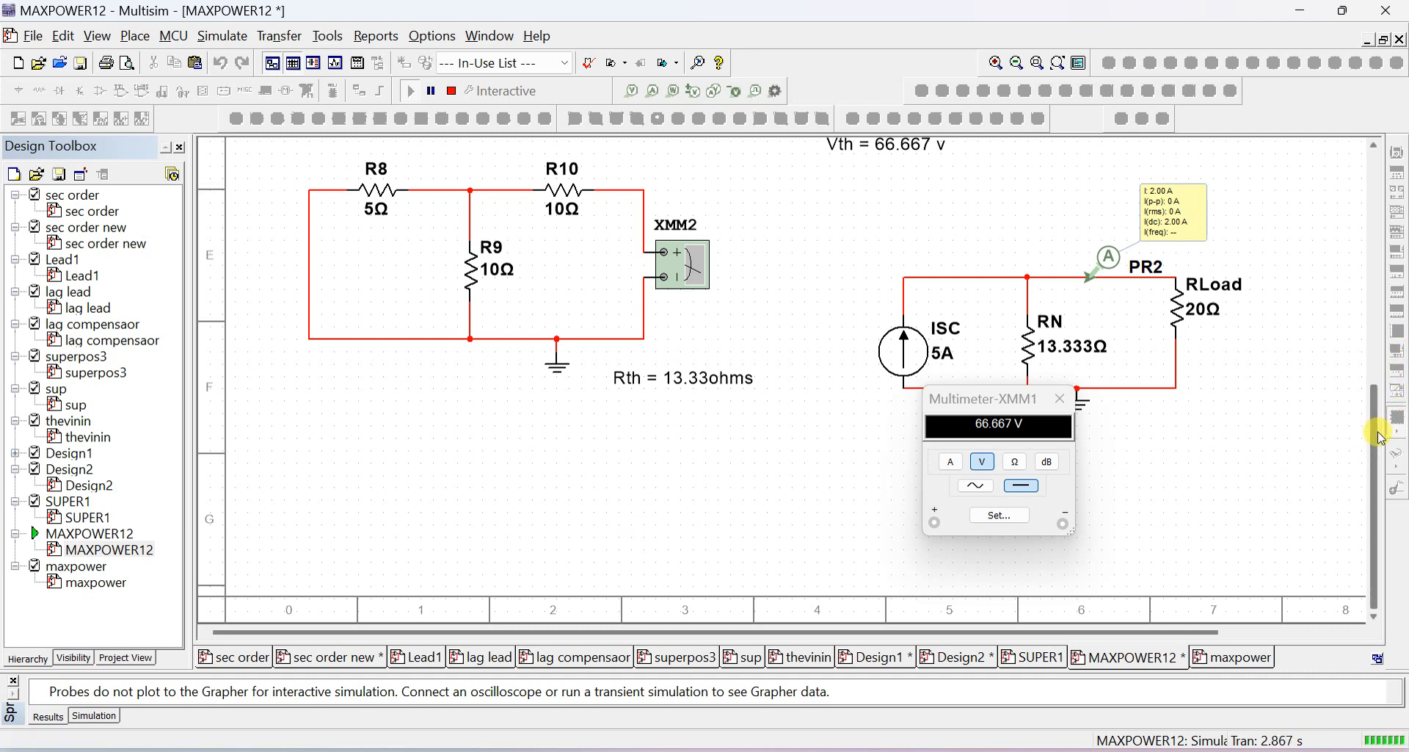
Step: Open the readout of multimeter XMM2 to check the Thevenin resistance of the R8, R9, R10 circuit
{"action": "left_click_drag", "start_coordinate": [1378, 438], "coordinate": [1403, 310]}
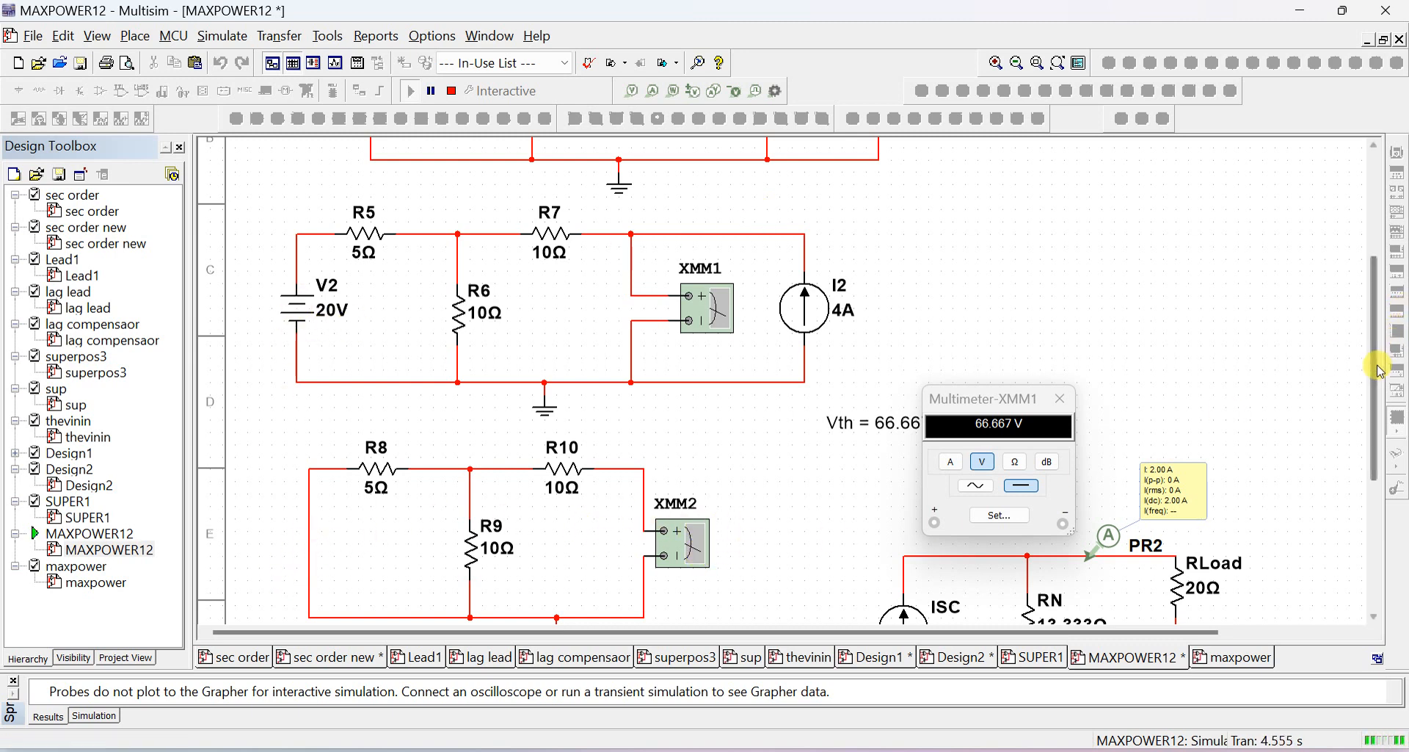
{"action": "left_click_drag", "start_coordinate": [1384, 365], "coordinate": [1377, 496]}
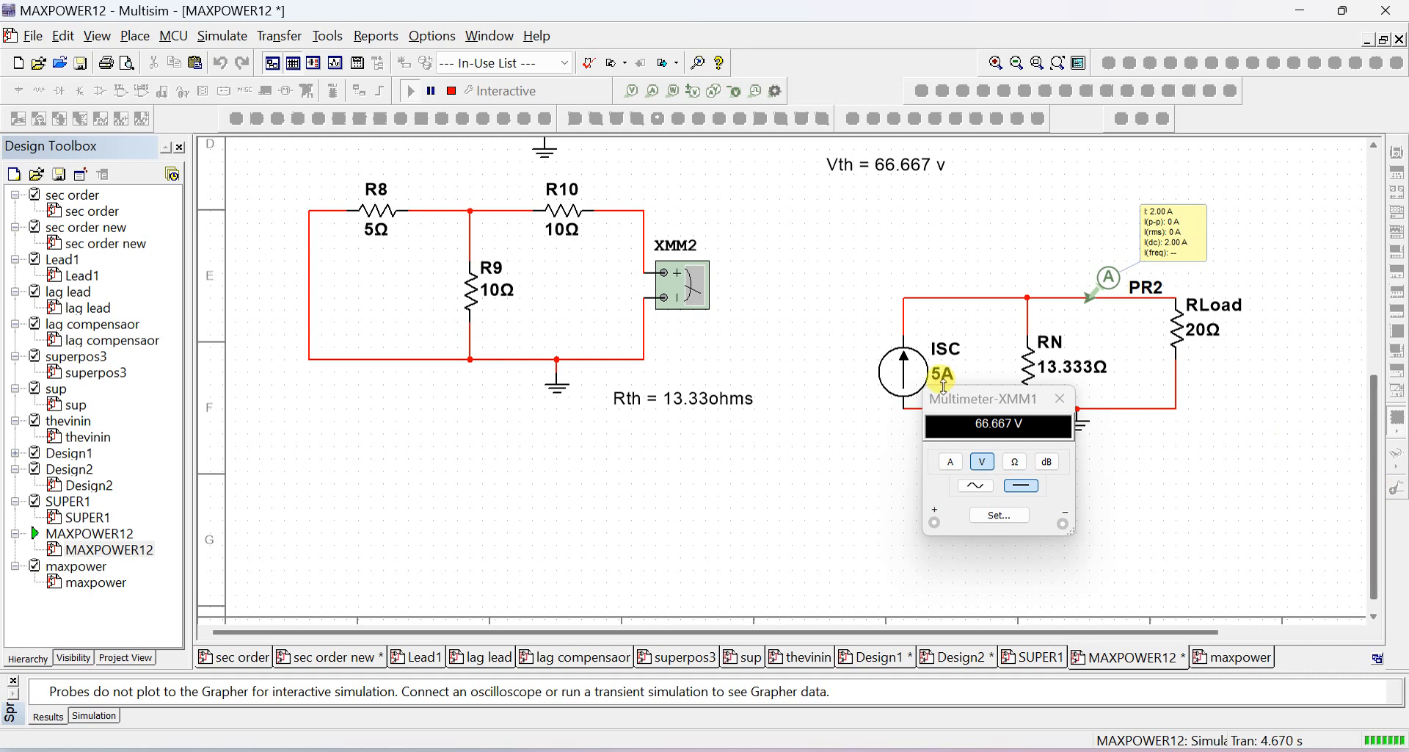
{"action": "left_click", "coordinate": [684, 288]}
{"action": "double_click", "coordinate": [685, 287]}
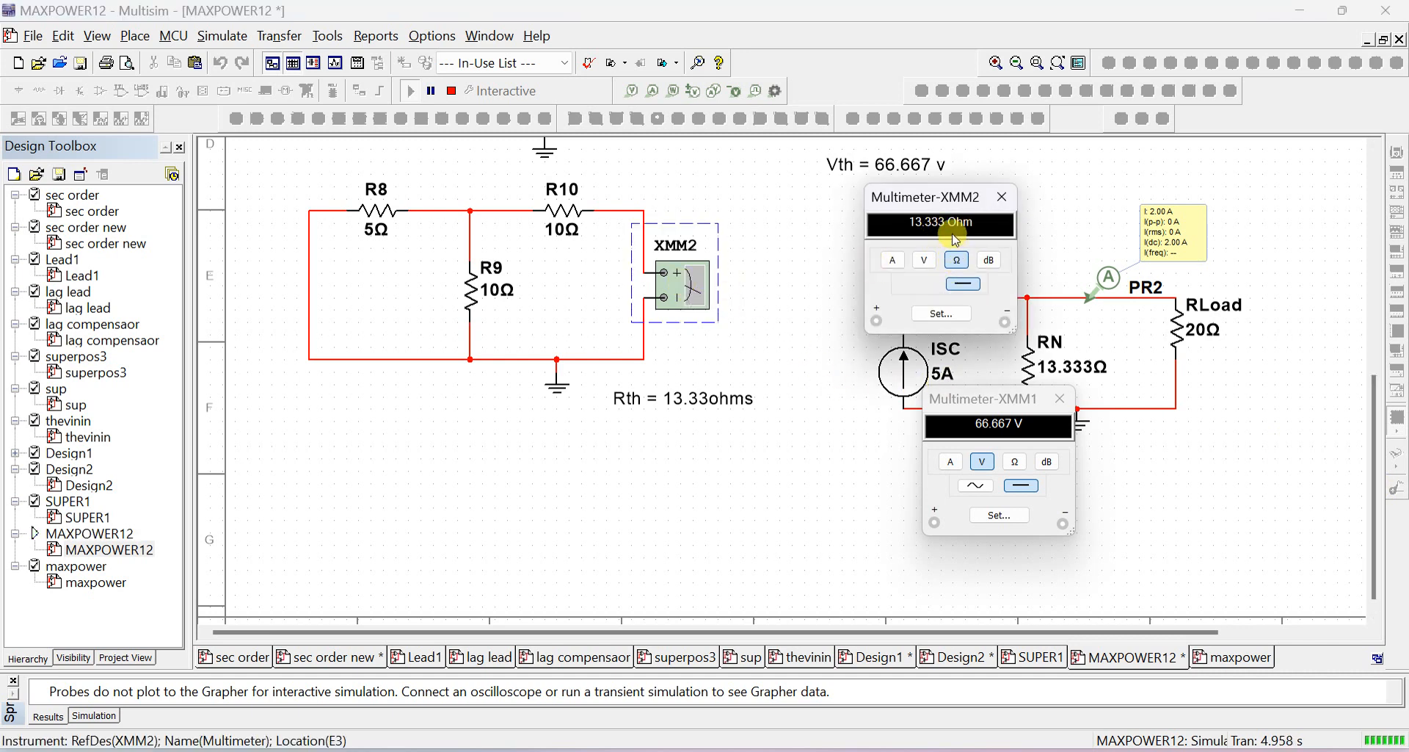
Step: Move the XMM2 readout beside its multimeter and the XMM1 readout clear of the ISC circuit, and stop the simulation
{"action": "left_click_drag", "start_coordinate": [952, 197], "coordinate": [803, 228]}
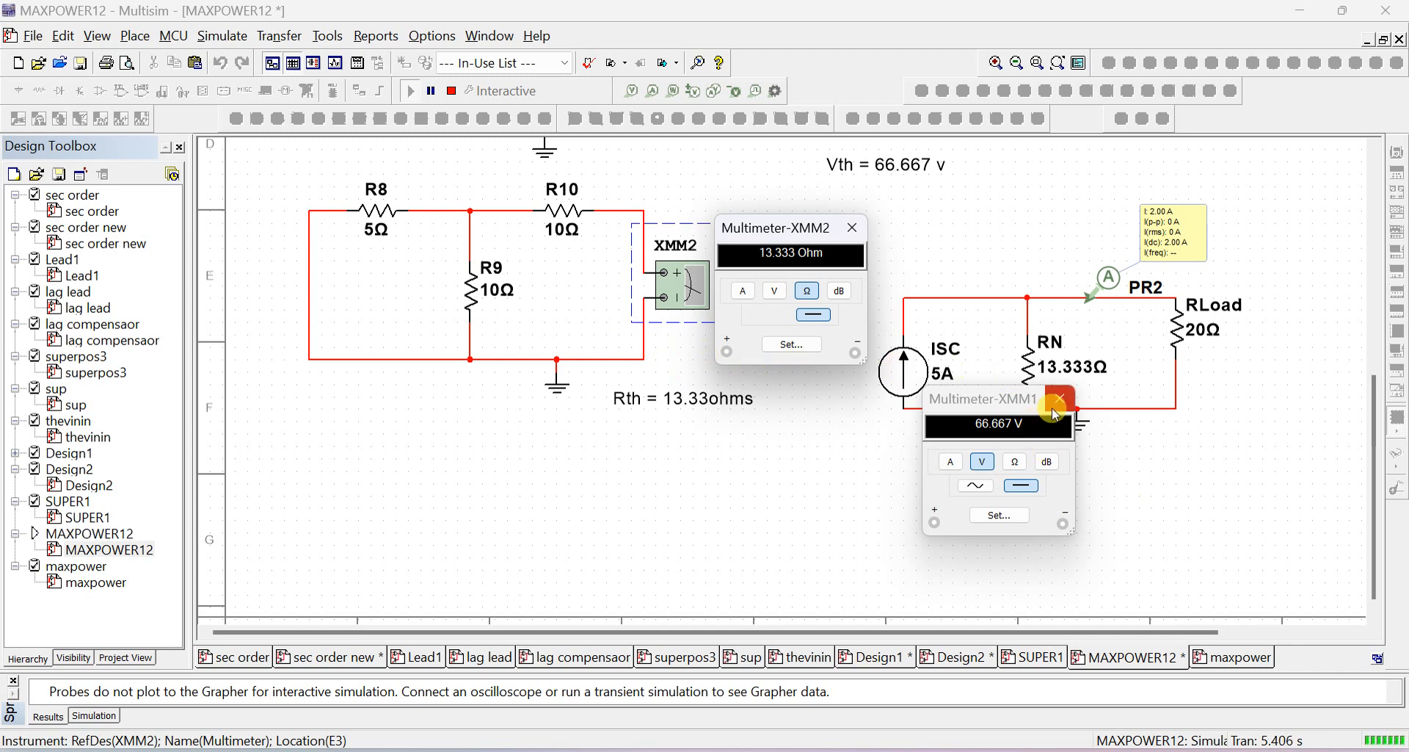
{"action": "left_click", "coordinate": [977, 400]}
{"action": "left_click_drag", "start_coordinate": [984, 376], "coordinate": [1107, 16]}
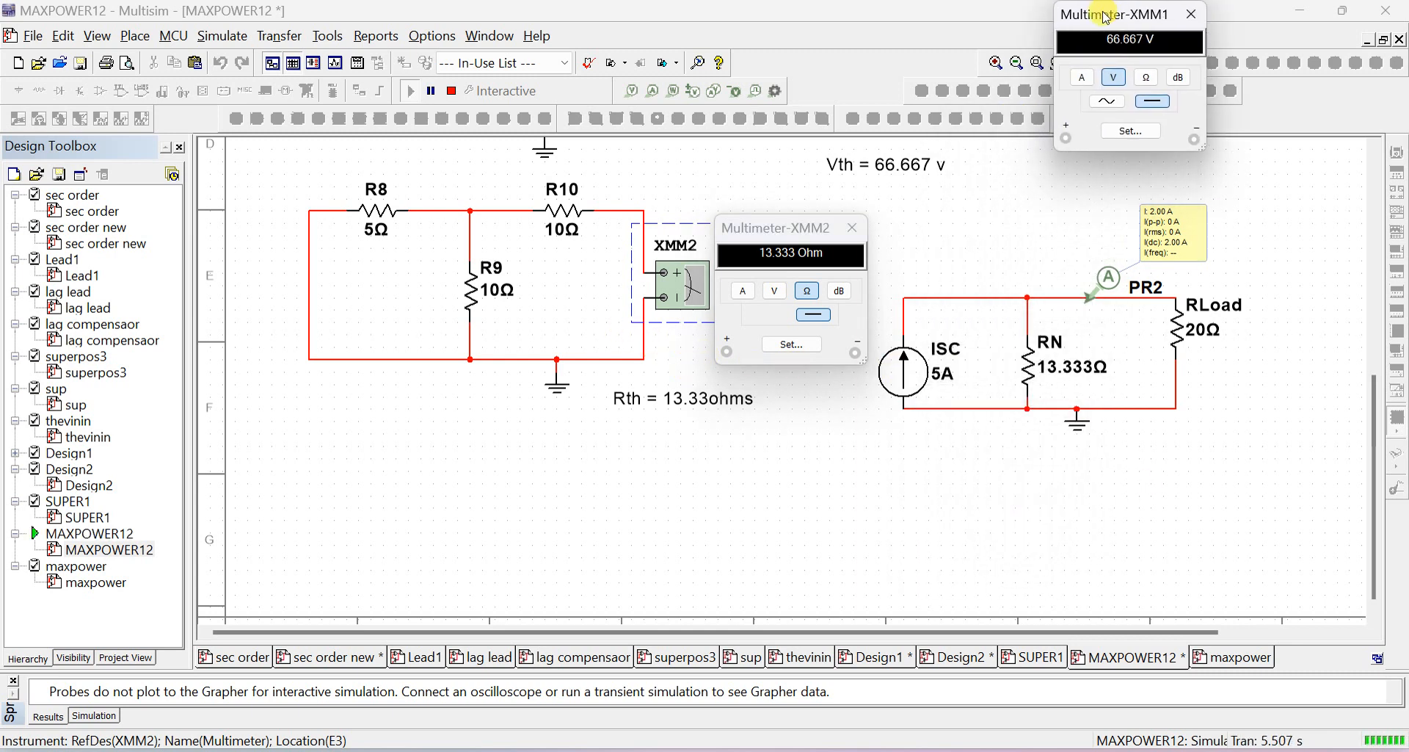
{"action": "left_click", "coordinate": [889, 223]}
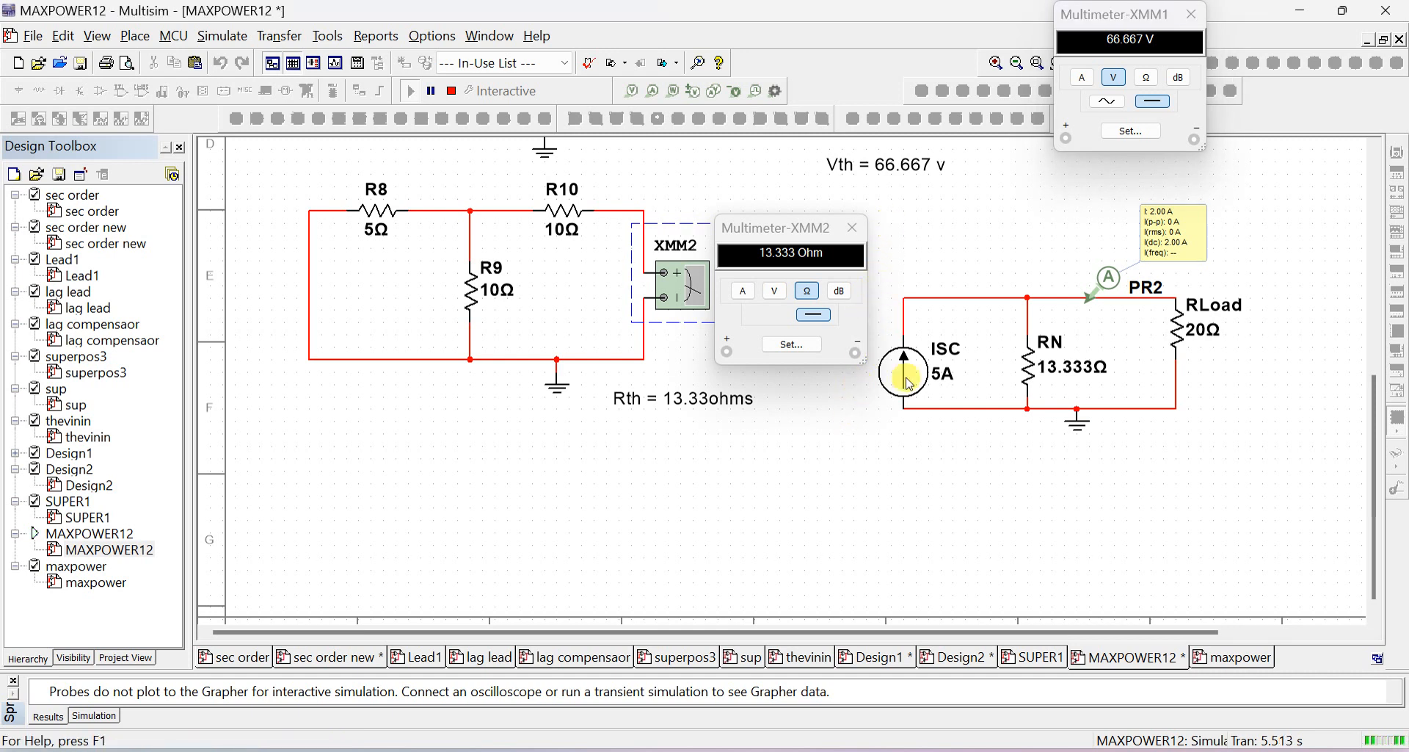
{"action": "left_click", "coordinate": [451, 91]}
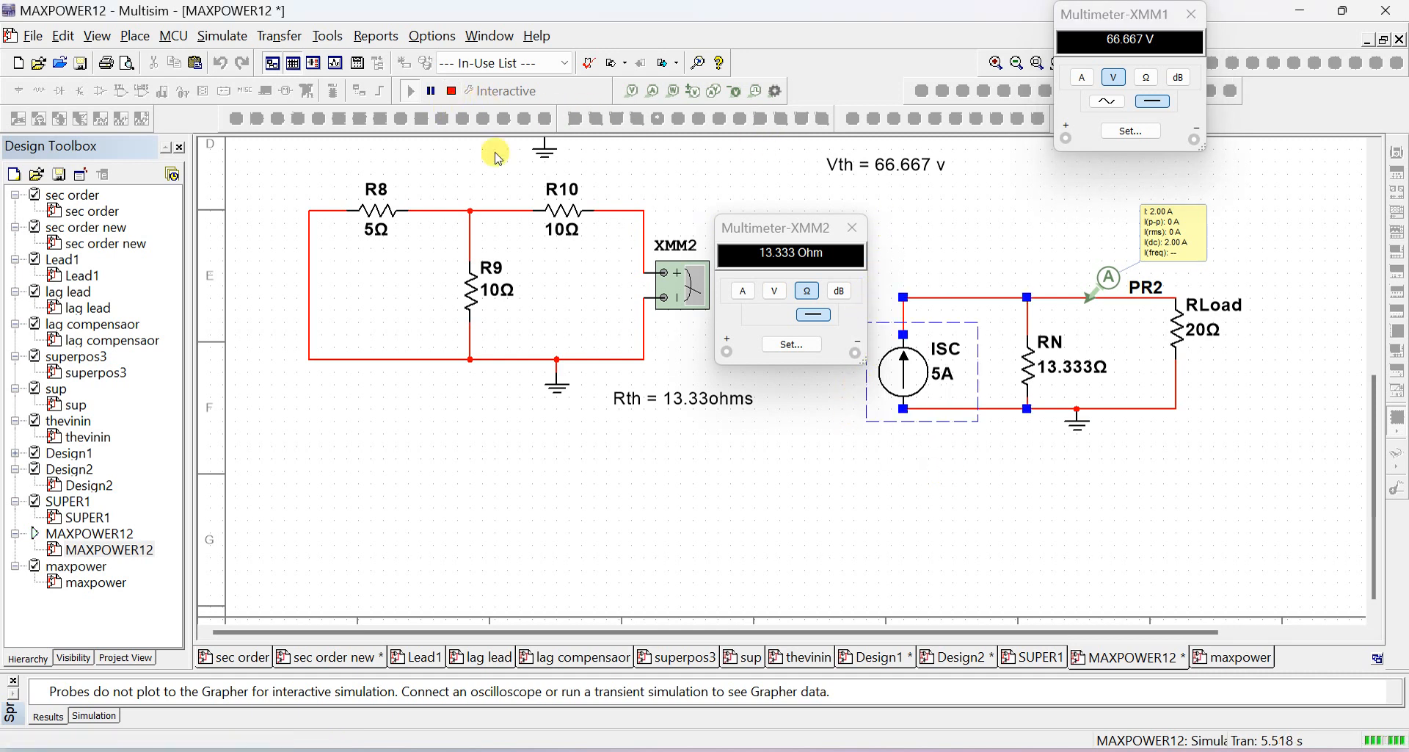
Step: Delete the ISC current source, the upper wire between RN and RLoad, and the wire between RN and ground
{"action": "left_click", "coordinate": [1289, 228]}
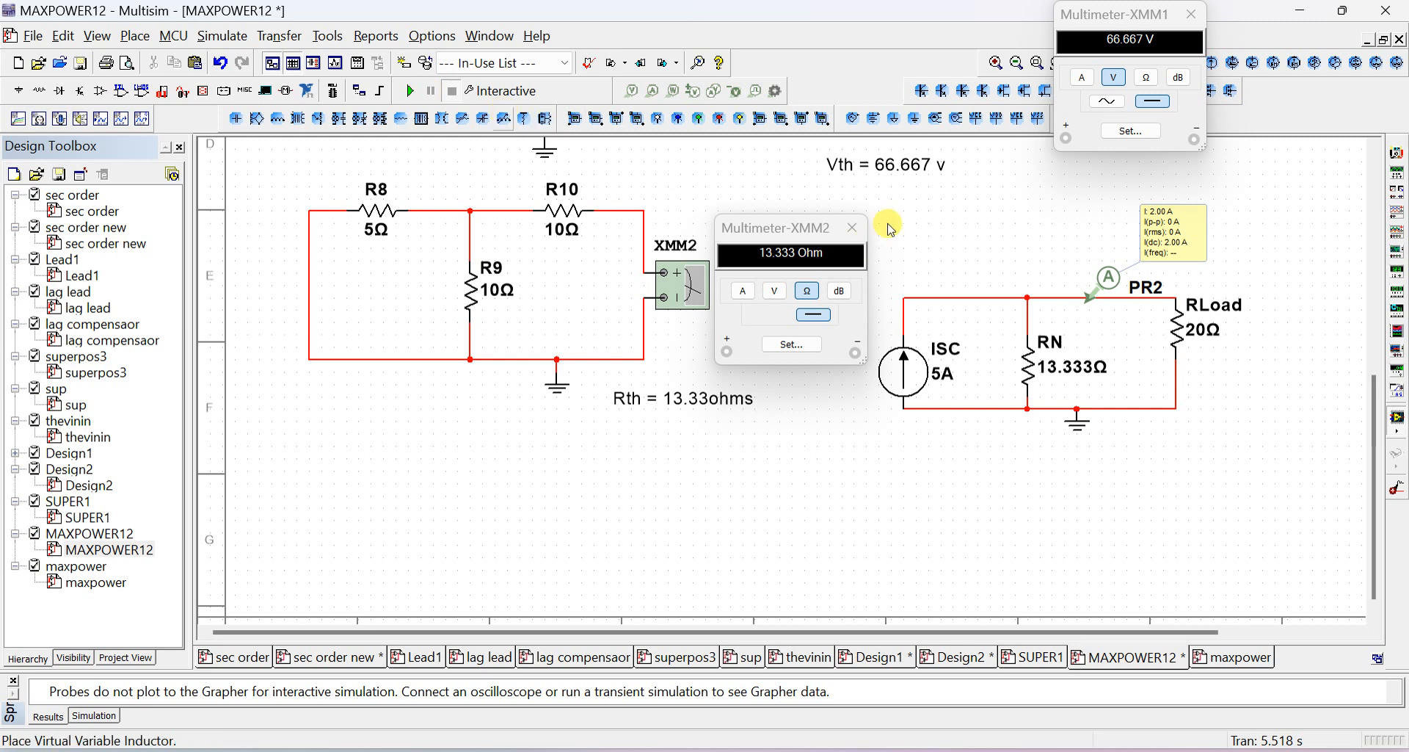
{"action": "left_click_drag", "start_coordinate": [1281, 213], "coordinate": [1116, 499]}
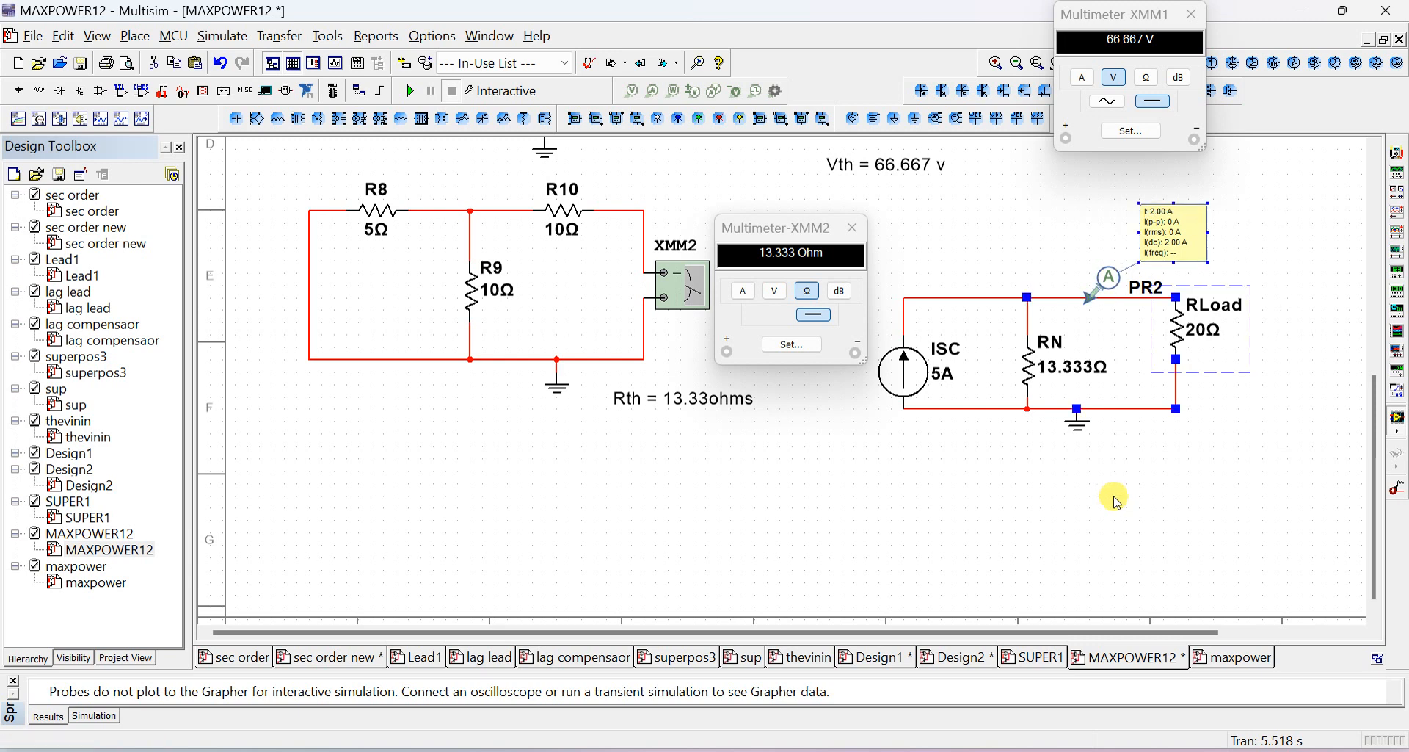
{"action": "left_click", "coordinate": [902, 378]}
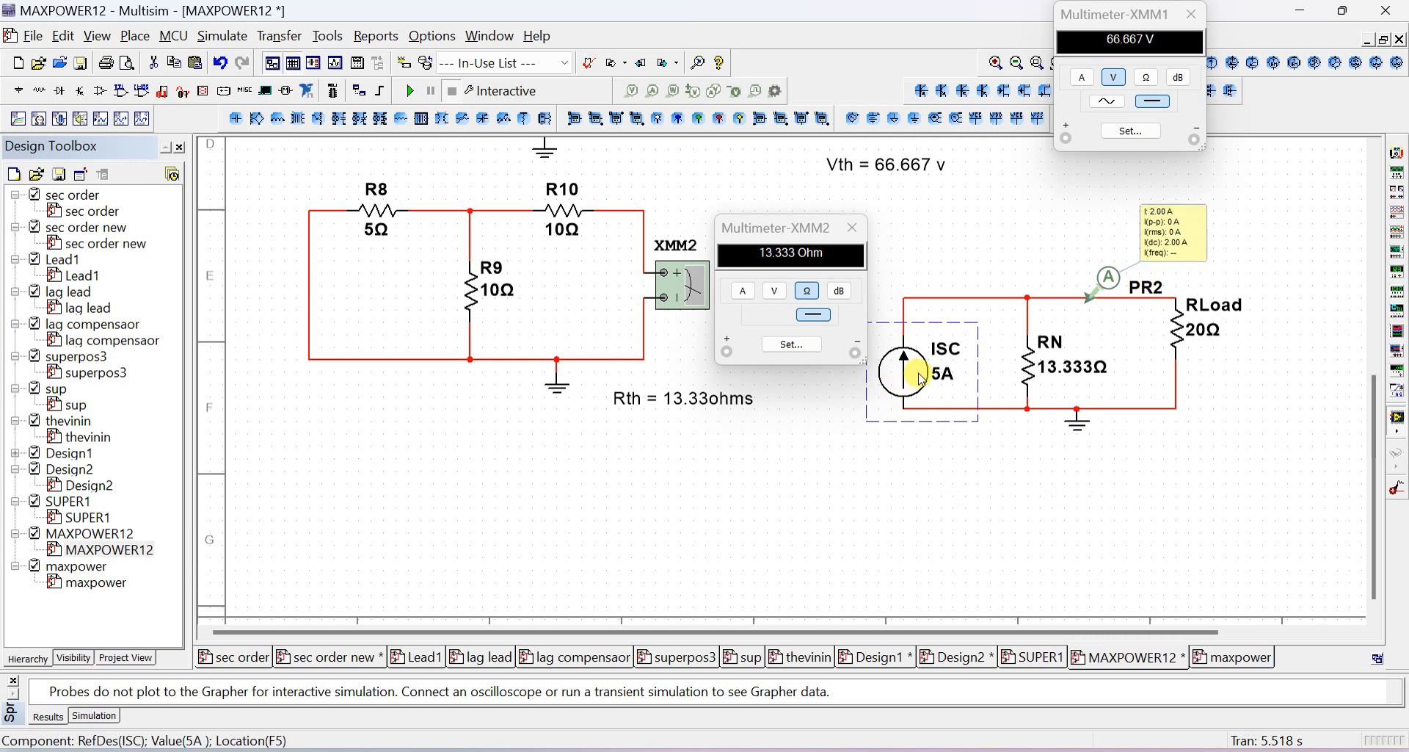
{"action": "key", "text": "Delete"}
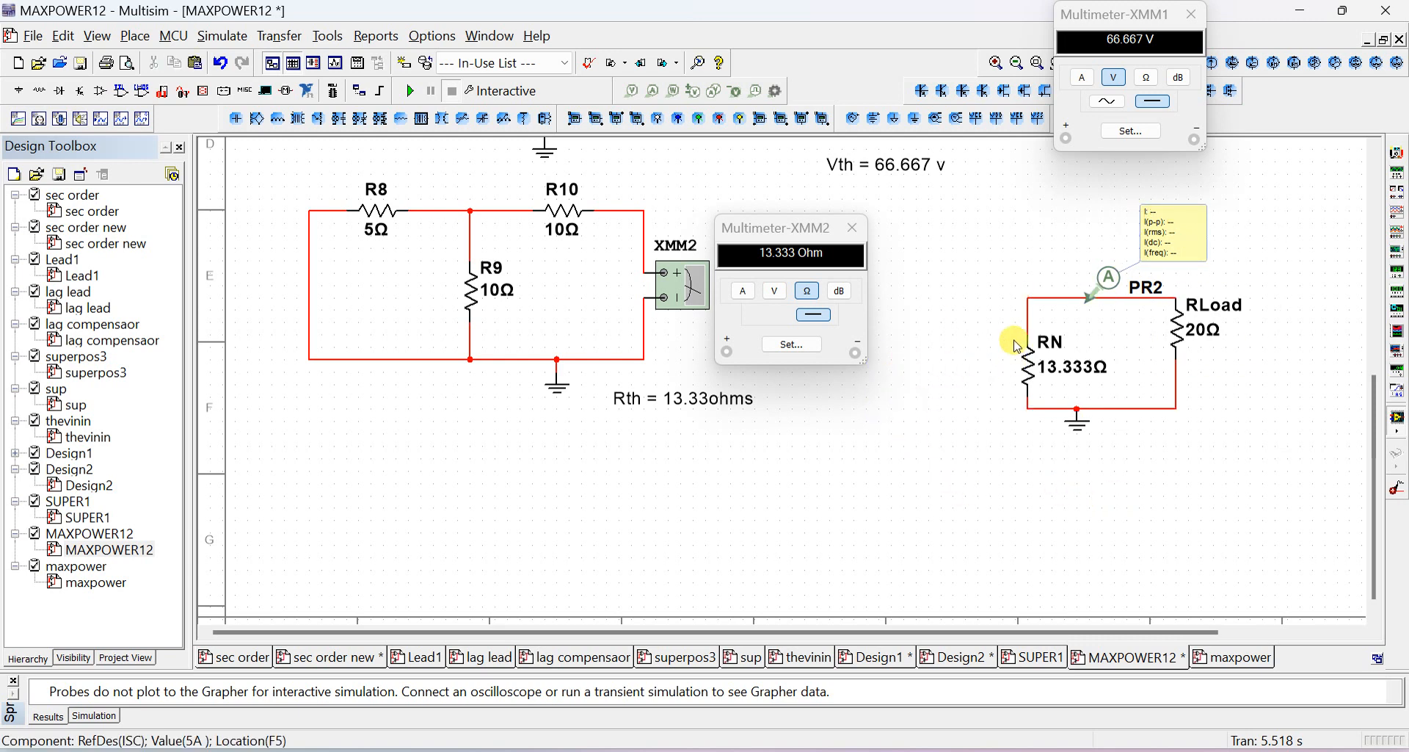
{"action": "key", "text": "Delete"}
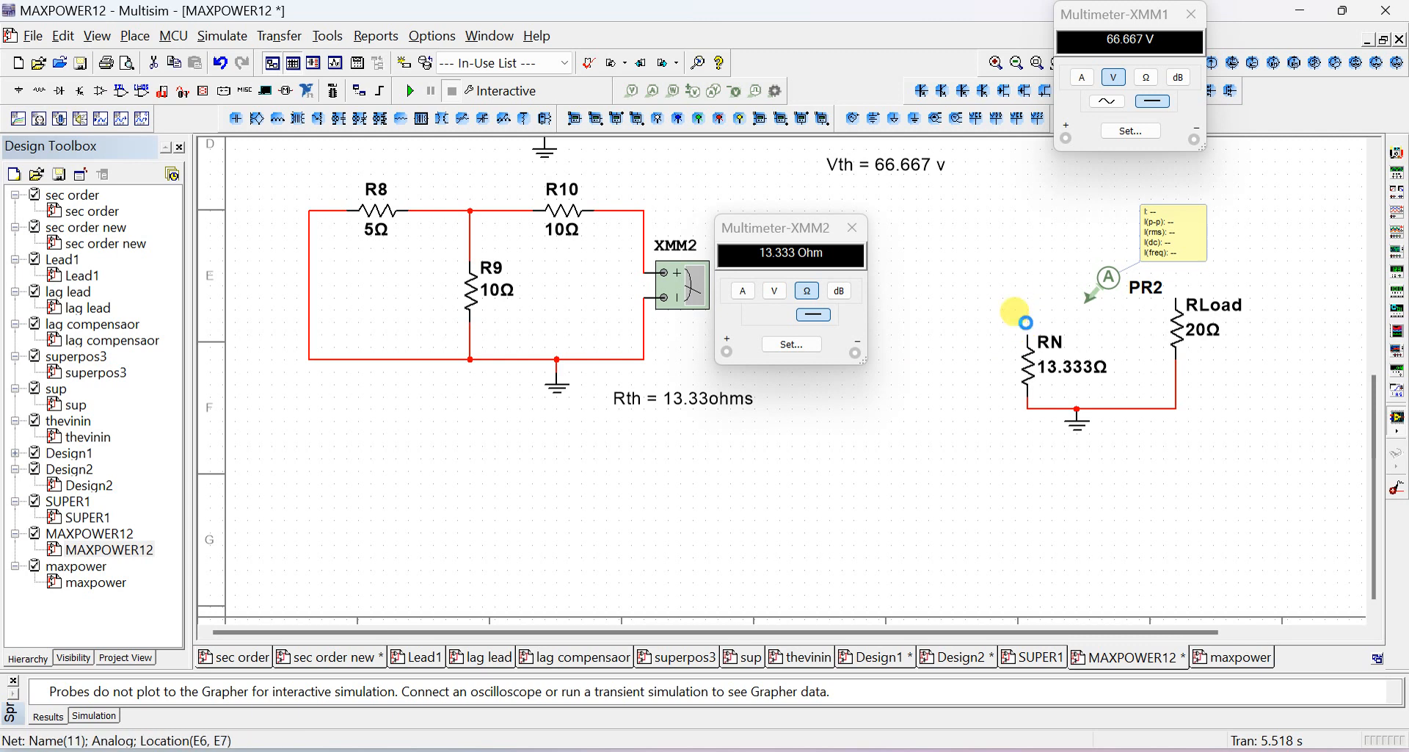
{"action": "left_click", "coordinate": [1032, 378]}
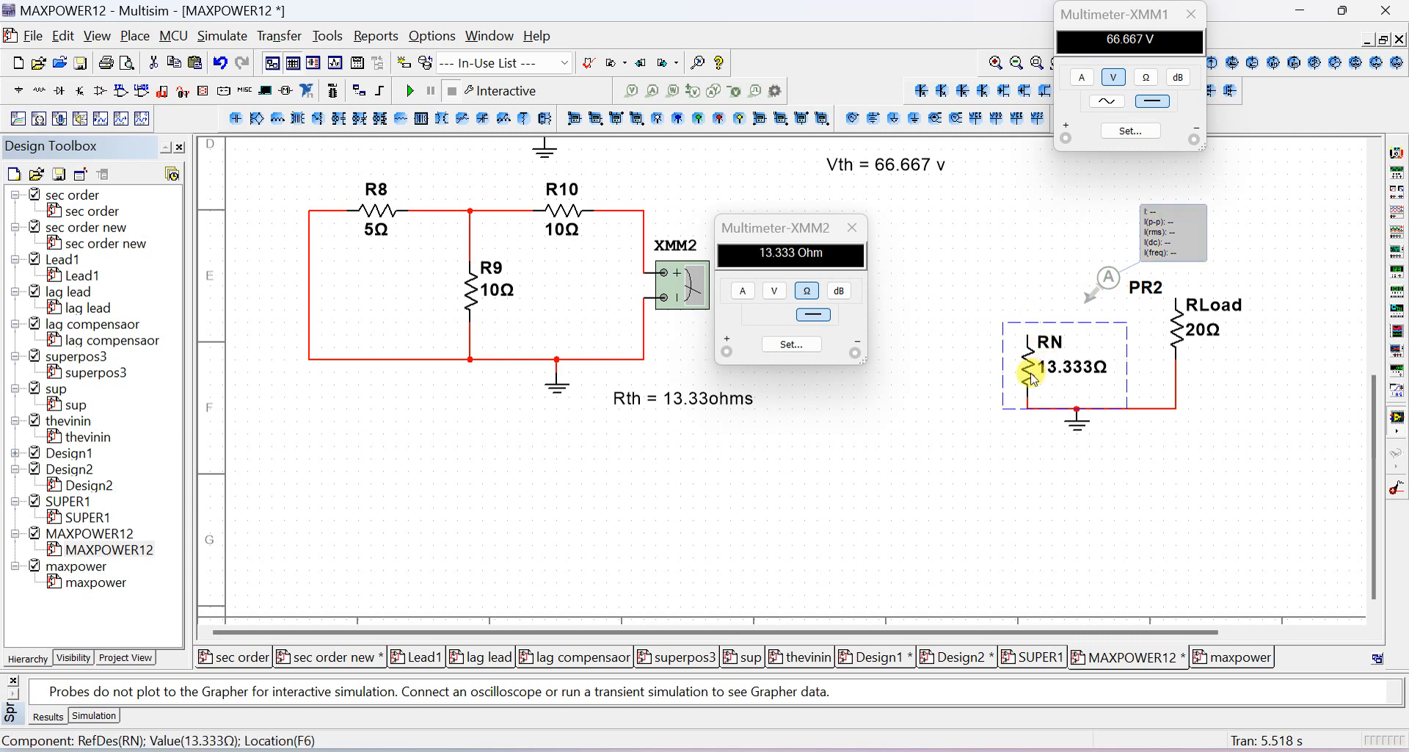
{"action": "left_click", "coordinate": [1055, 409]}
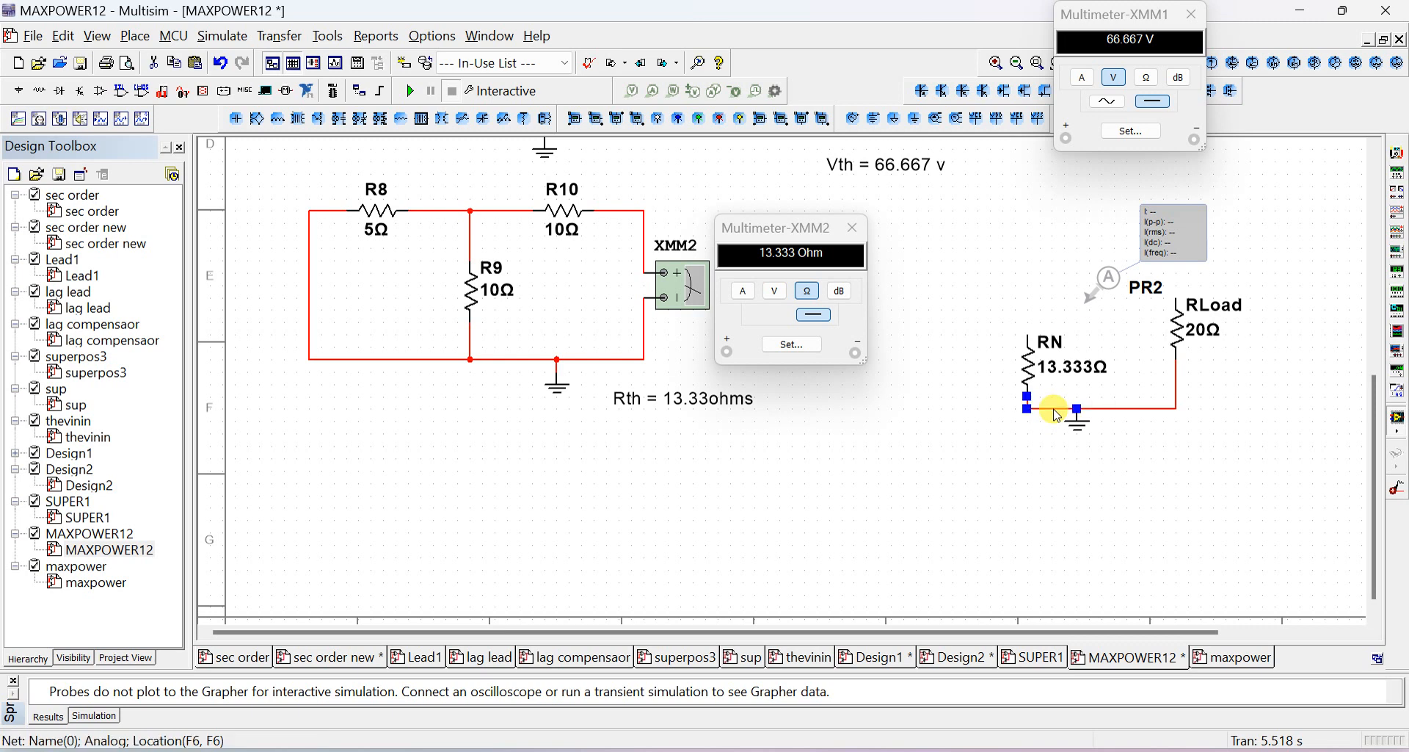
{"action": "key", "text": "Delete"}
Step: Rename resistor RN as Rth
{"action": "left_click", "coordinate": [1052, 341]}
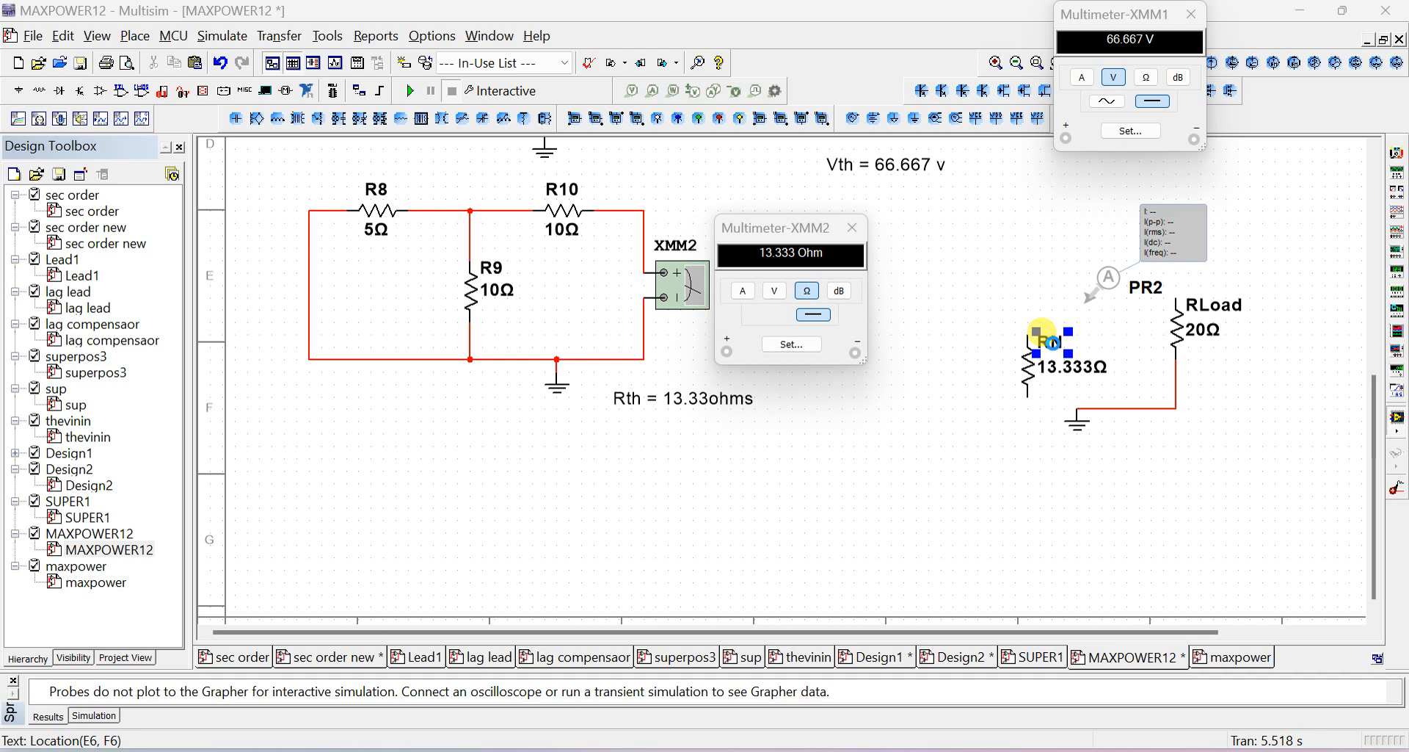
{"action": "double_click", "coordinate": [1043, 336]}
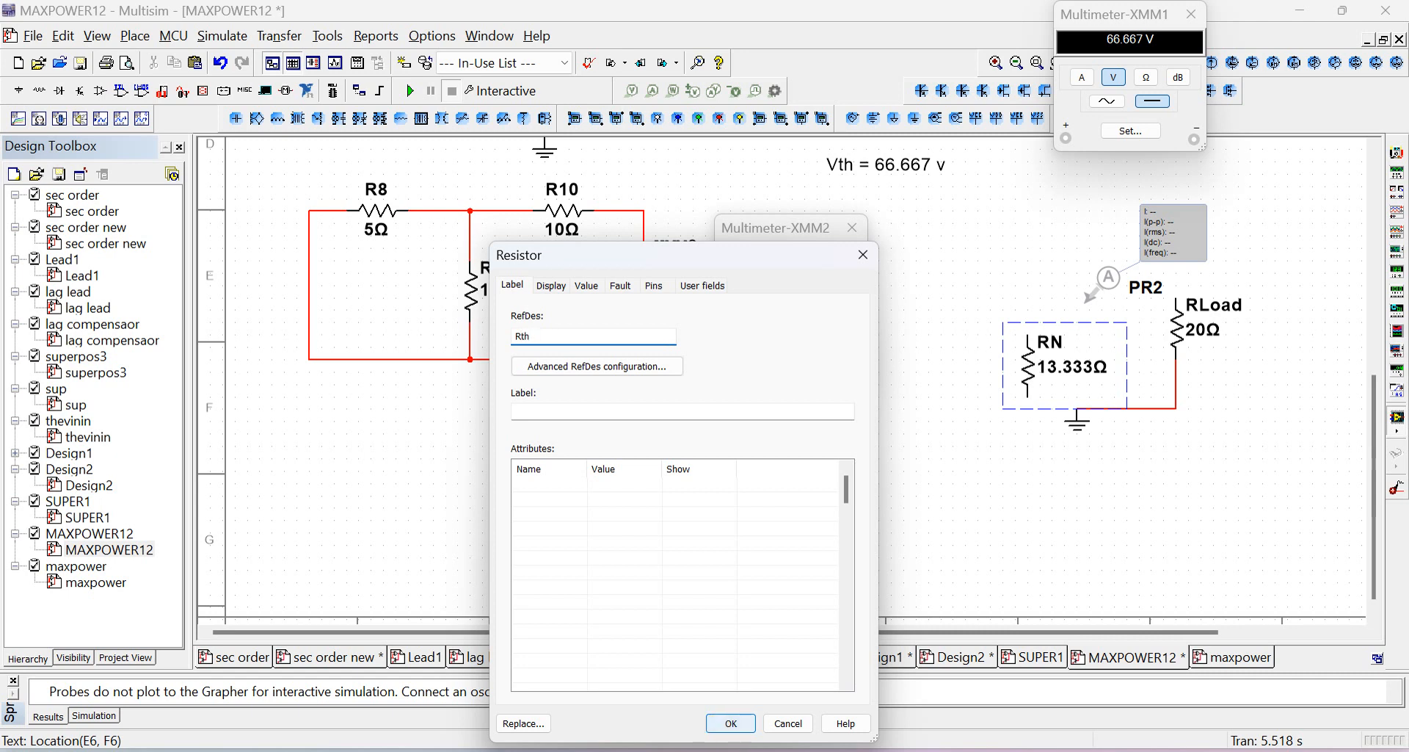
{"action": "left_click", "coordinate": [730, 723]}
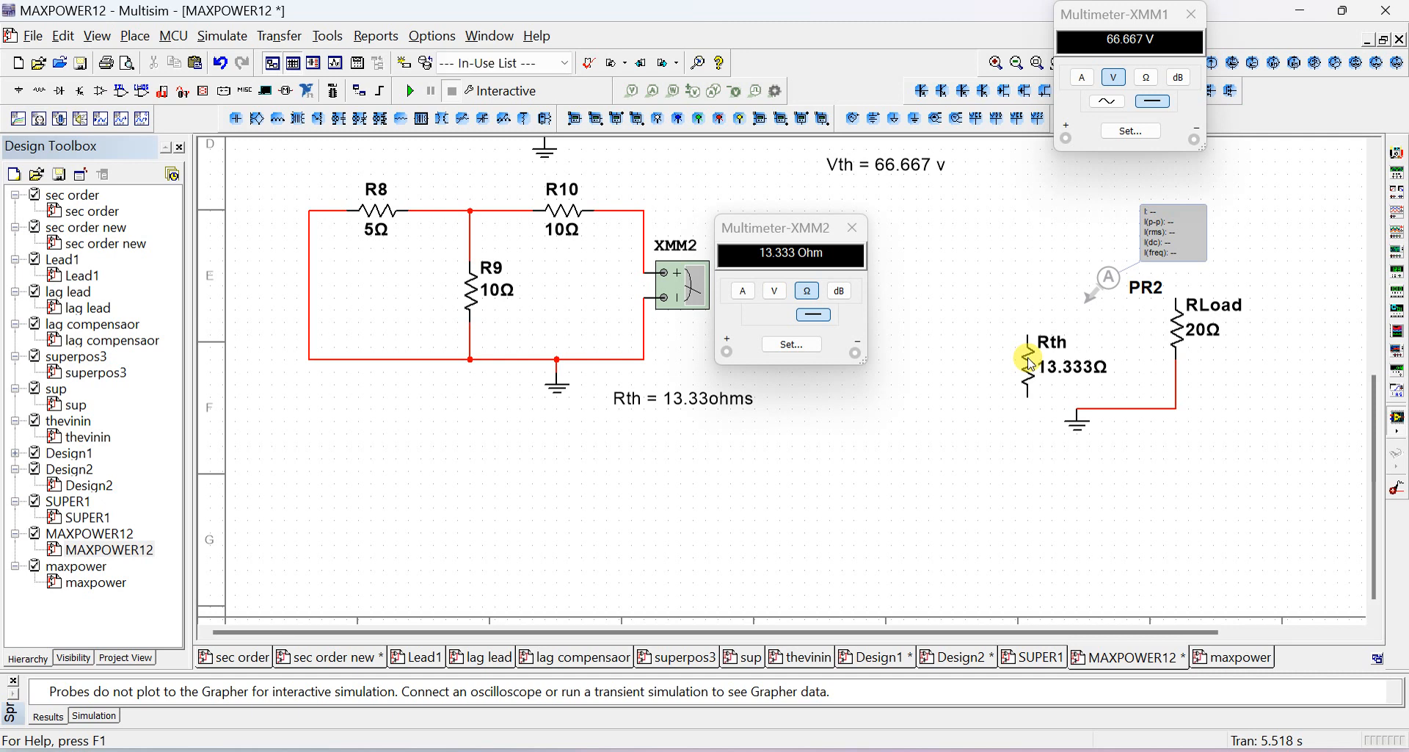
Step: Rotate resistor Rth 90° clockwise and move it up level with the tip of probe PR2
{"action": "left_click", "coordinate": [1030, 362]}
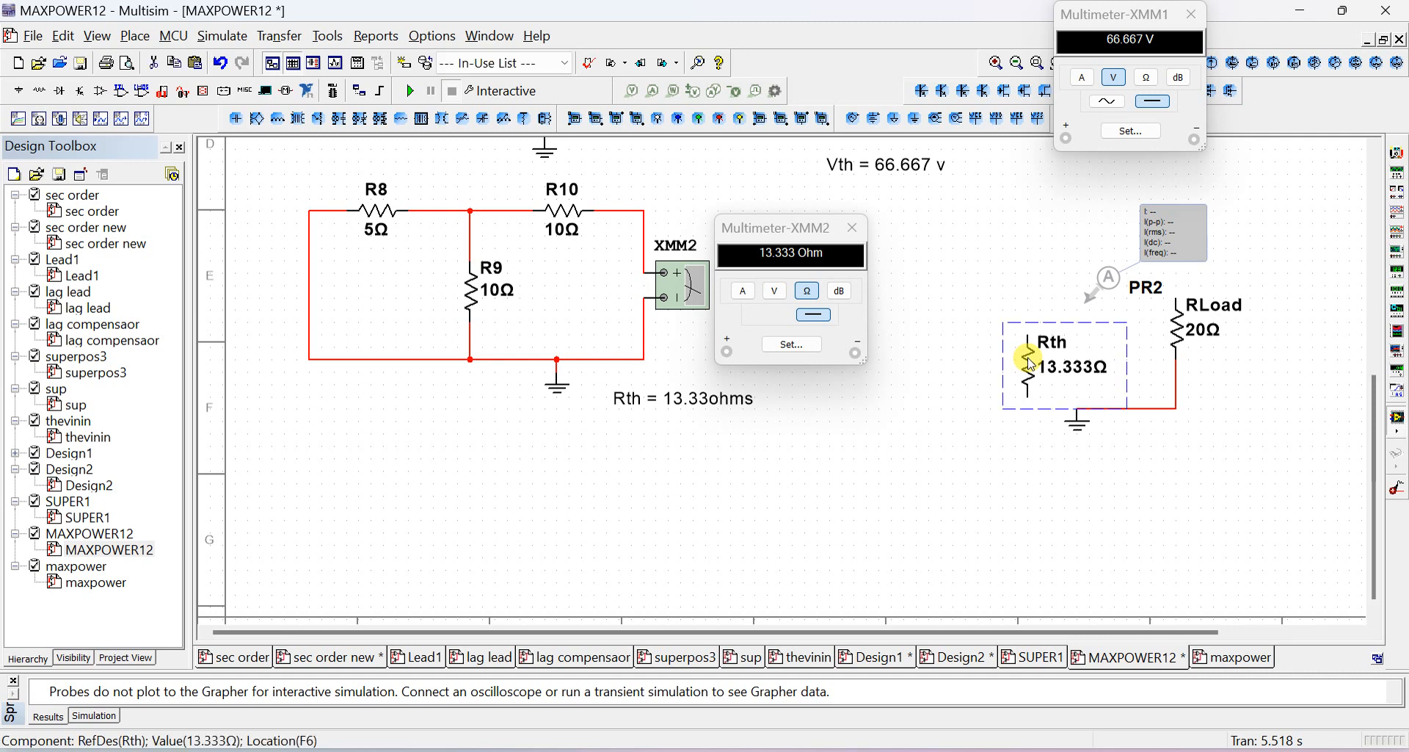
{"action": "right_click", "coordinate": [1030, 360]}
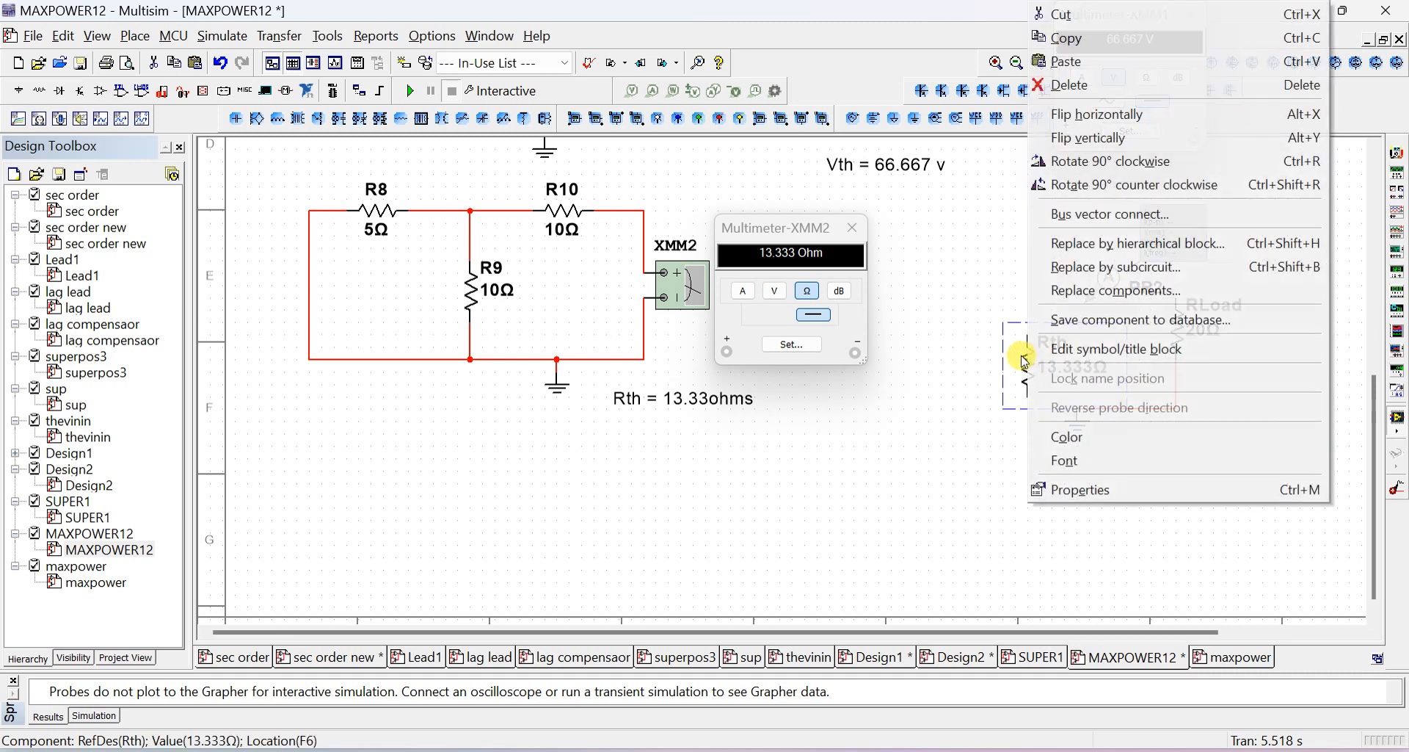
{"action": "left_click", "coordinate": [1084, 163]}
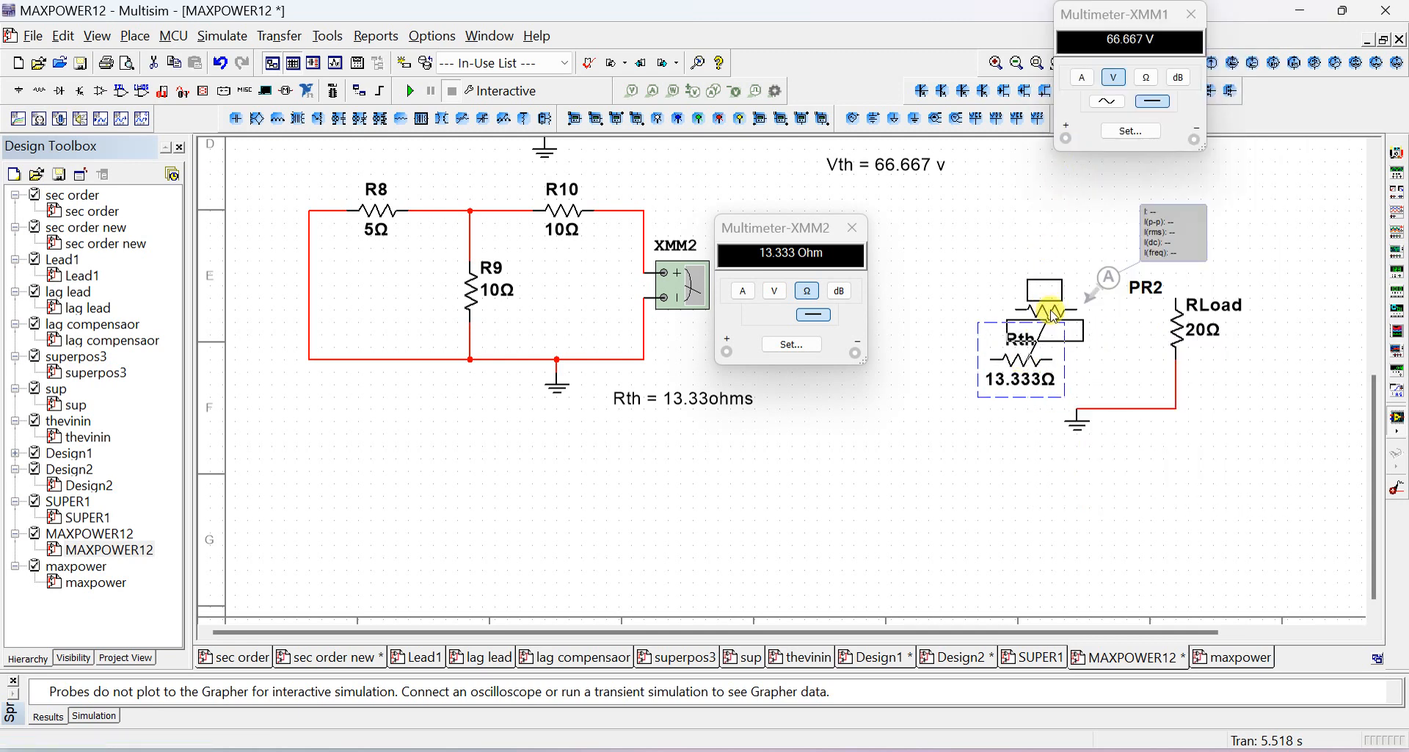
{"action": "key", "text": "Escape"}
{"action": "left_click_drag", "start_coordinate": [1066, 355], "coordinate": [1090, 293]}
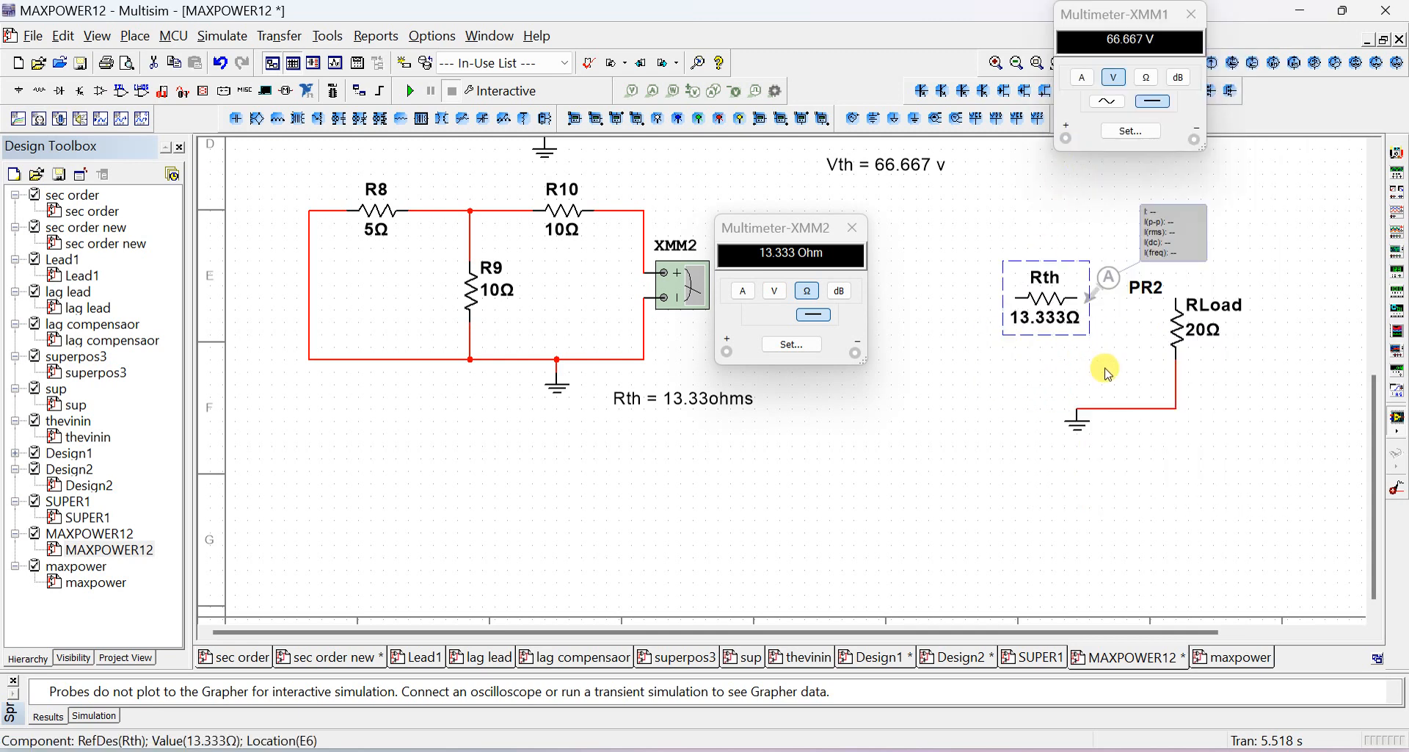
{"action": "left_click", "coordinate": [1097, 378]}
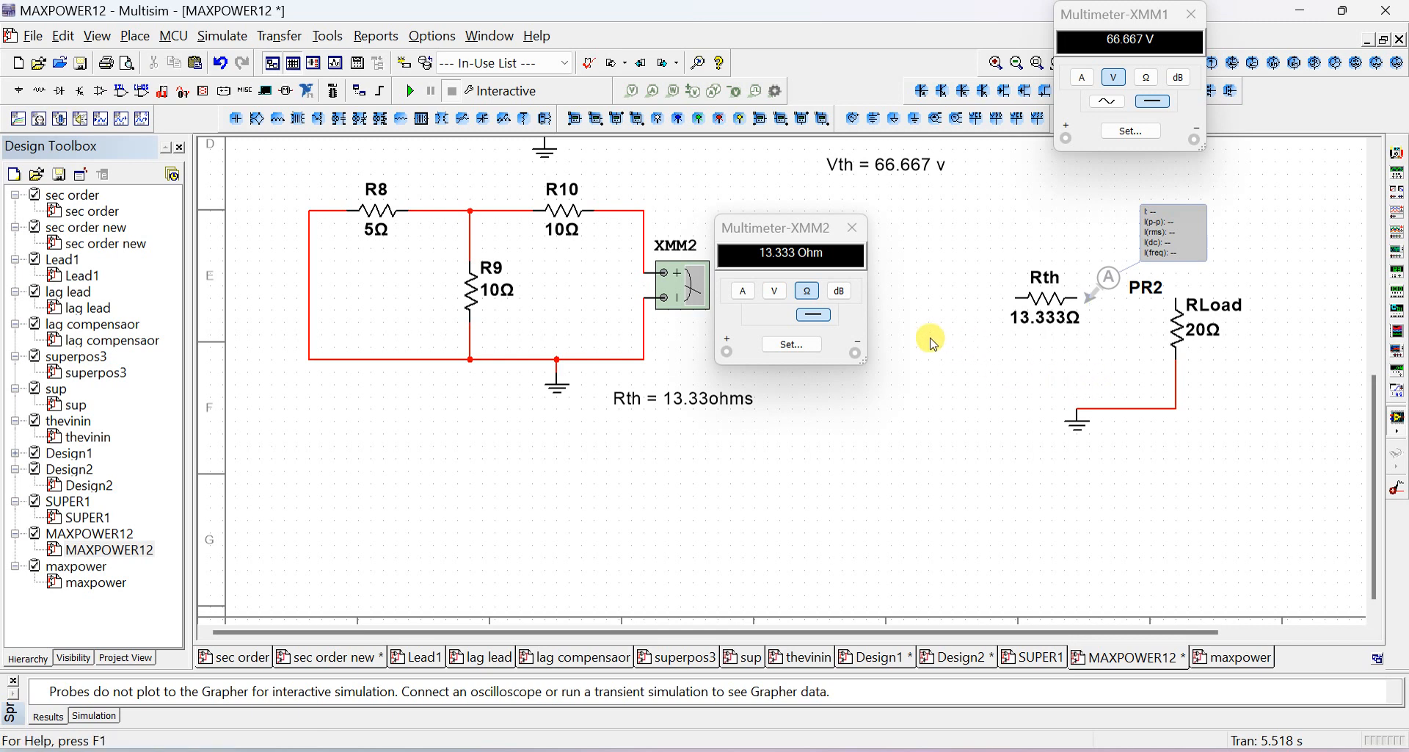
Step: Place one DC_POWER source from the POWER_SOURCES family of the Sources group just below and to the left of Rth
{"action": "right_click", "coordinate": [947, 368]}
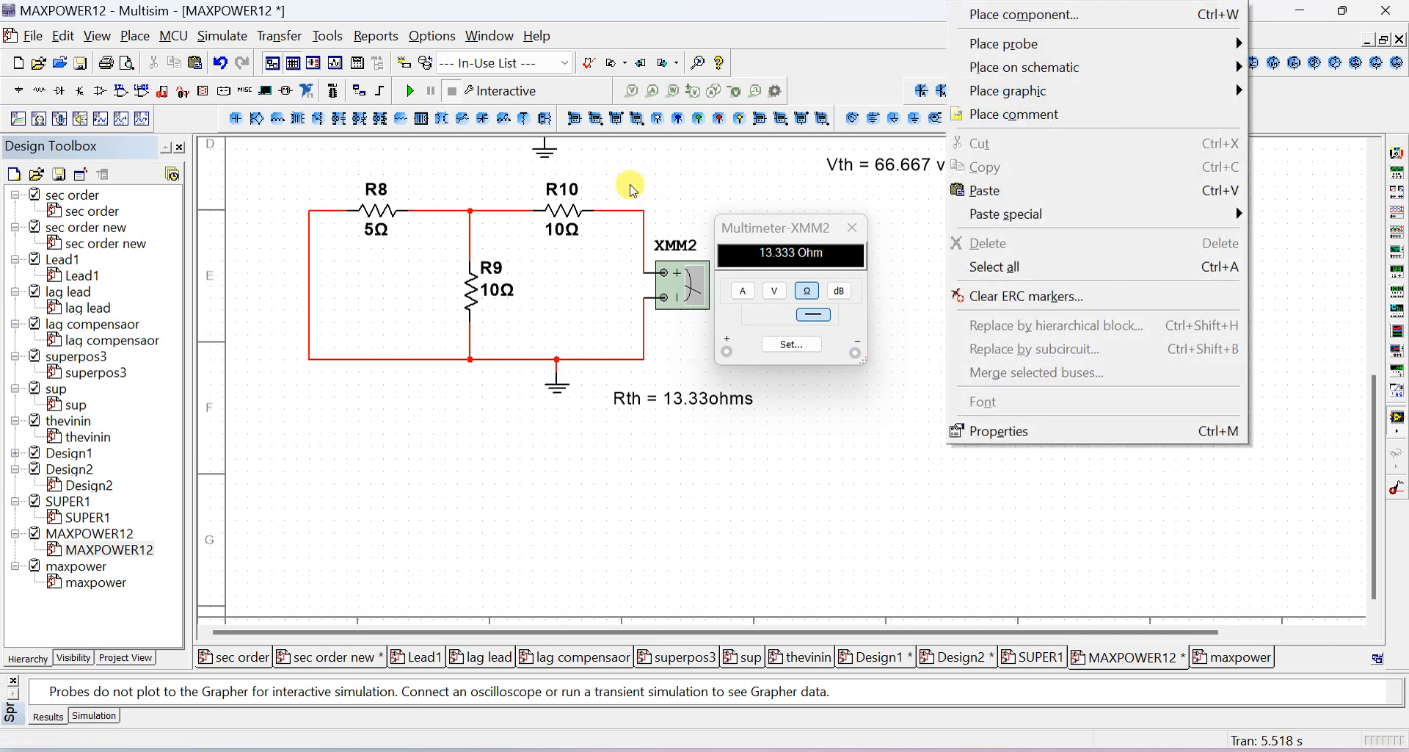
{"action": "left_click", "coordinate": [251, 167]}
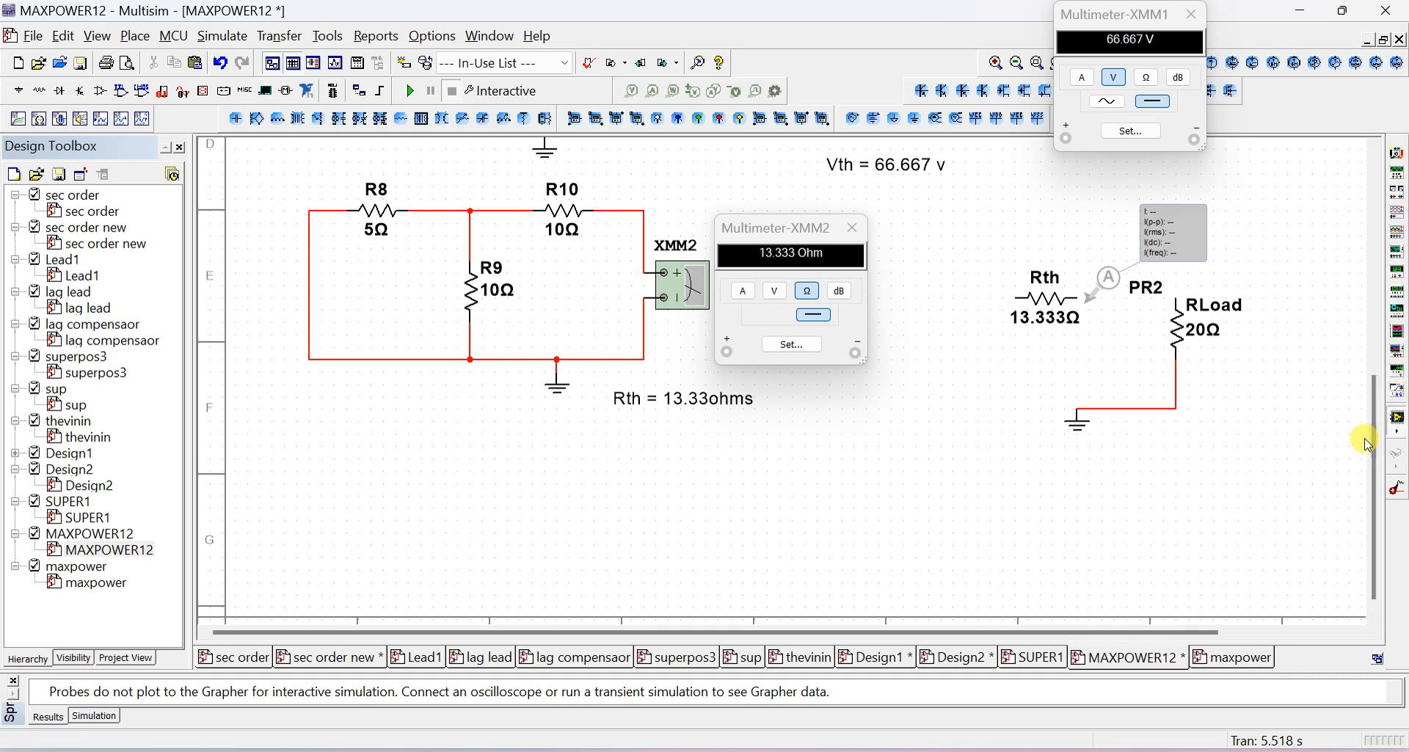
{"action": "left_click", "coordinate": [136, 36]}
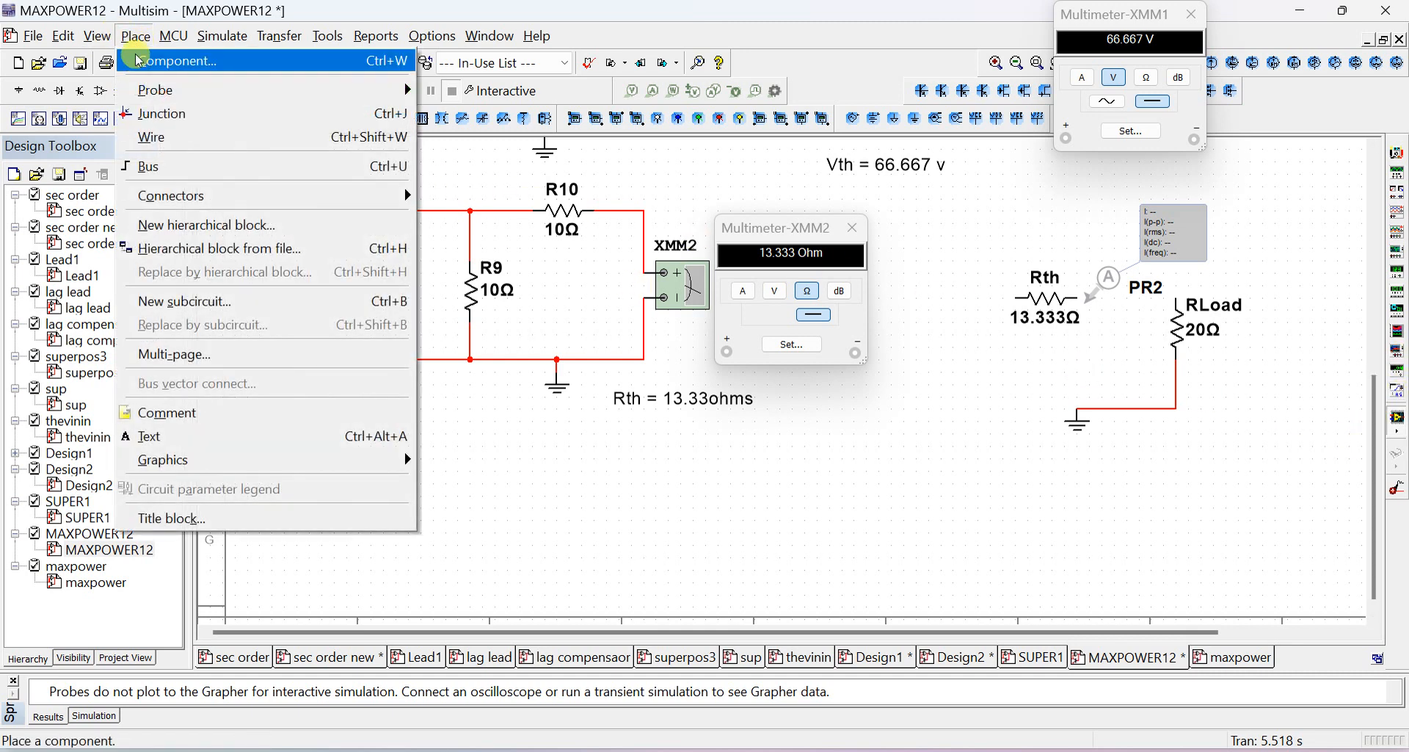
{"action": "left_click", "coordinate": [155, 57]}
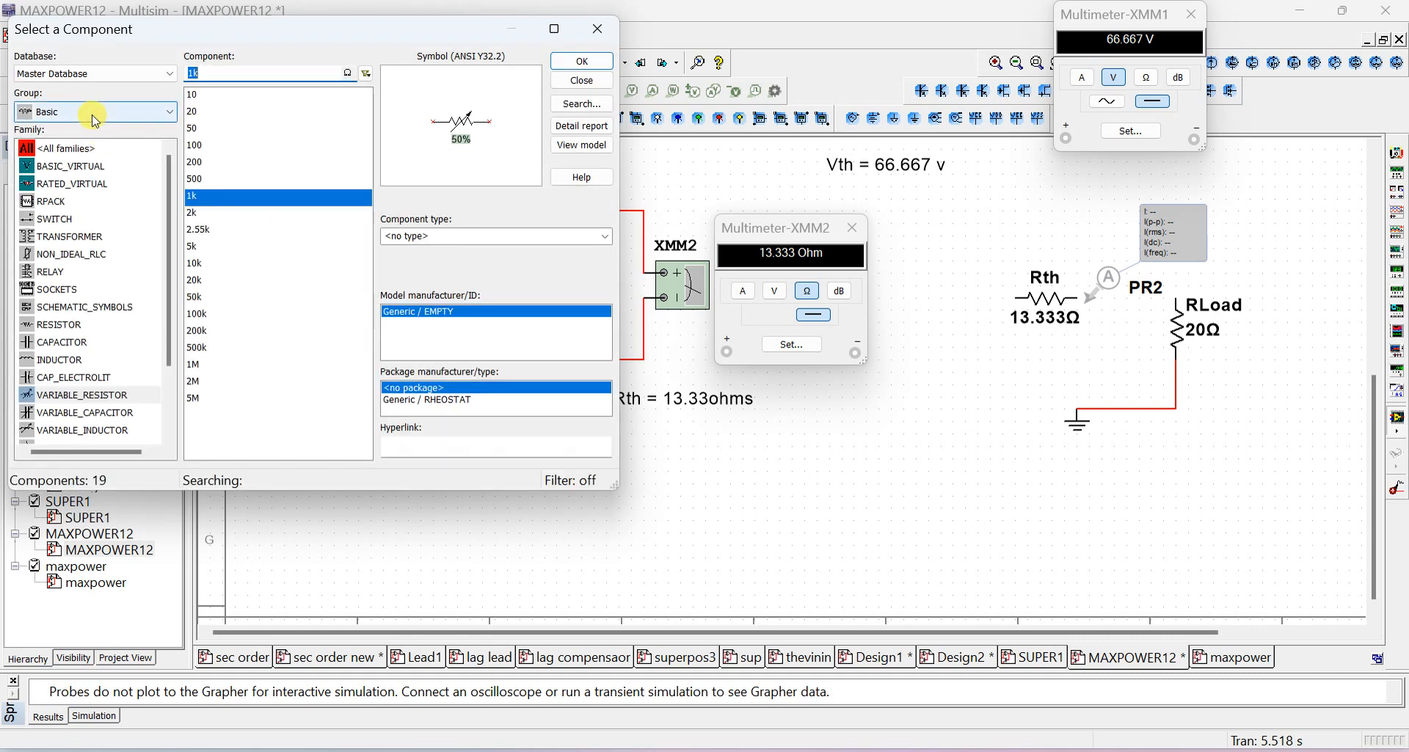
{"action": "left_click", "coordinate": [103, 111]}
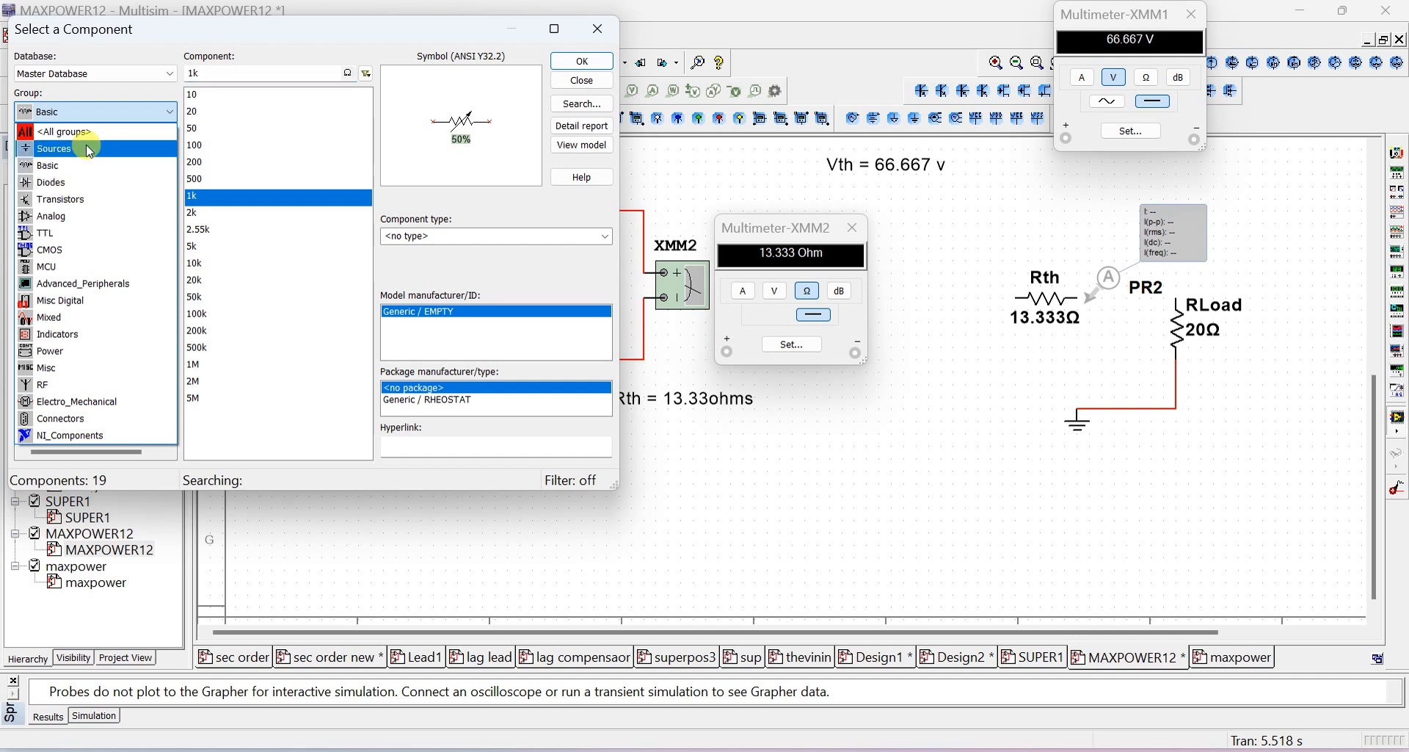
{"action": "left_click", "coordinate": [82, 148]}
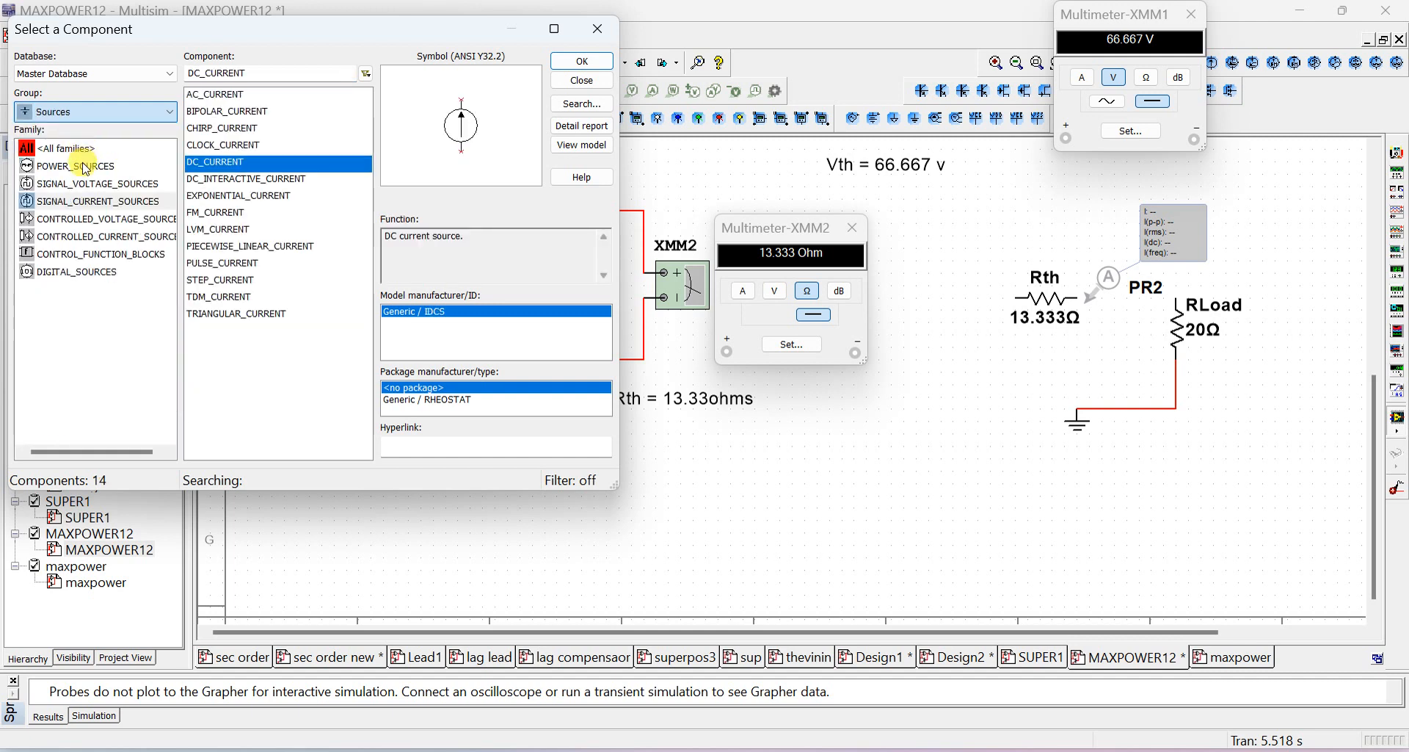
{"action": "left_click", "coordinate": [85, 167]}
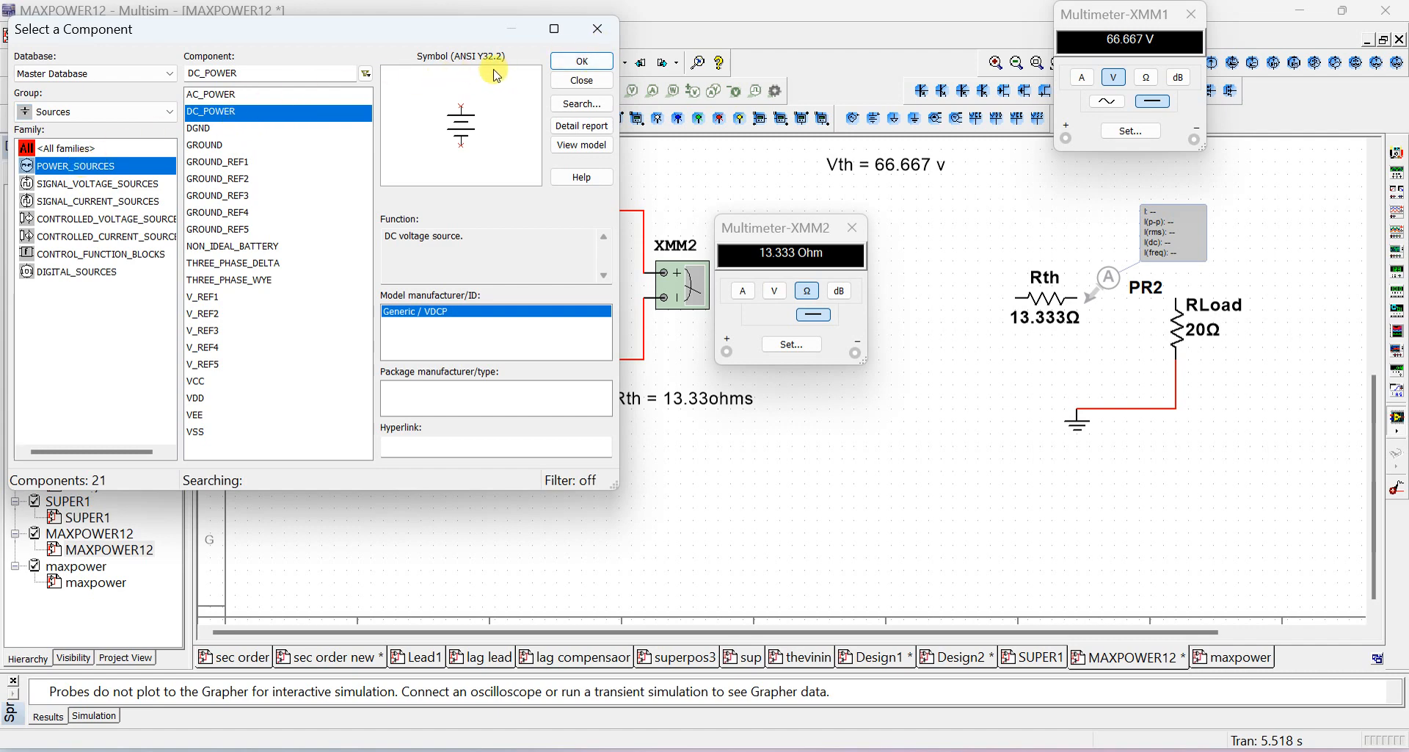
{"action": "left_click", "coordinate": [582, 61]}
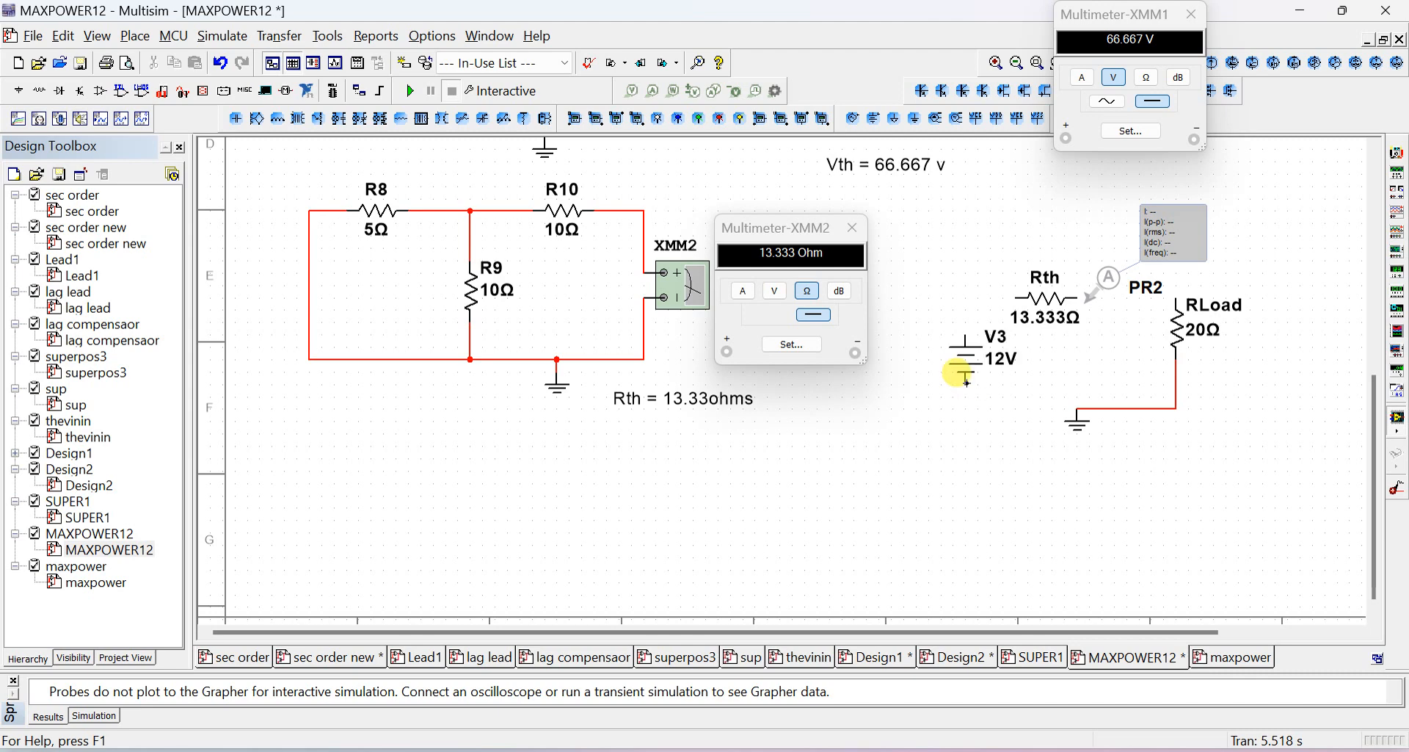
{"action": "left_click", "coordinate": [990, 361]}
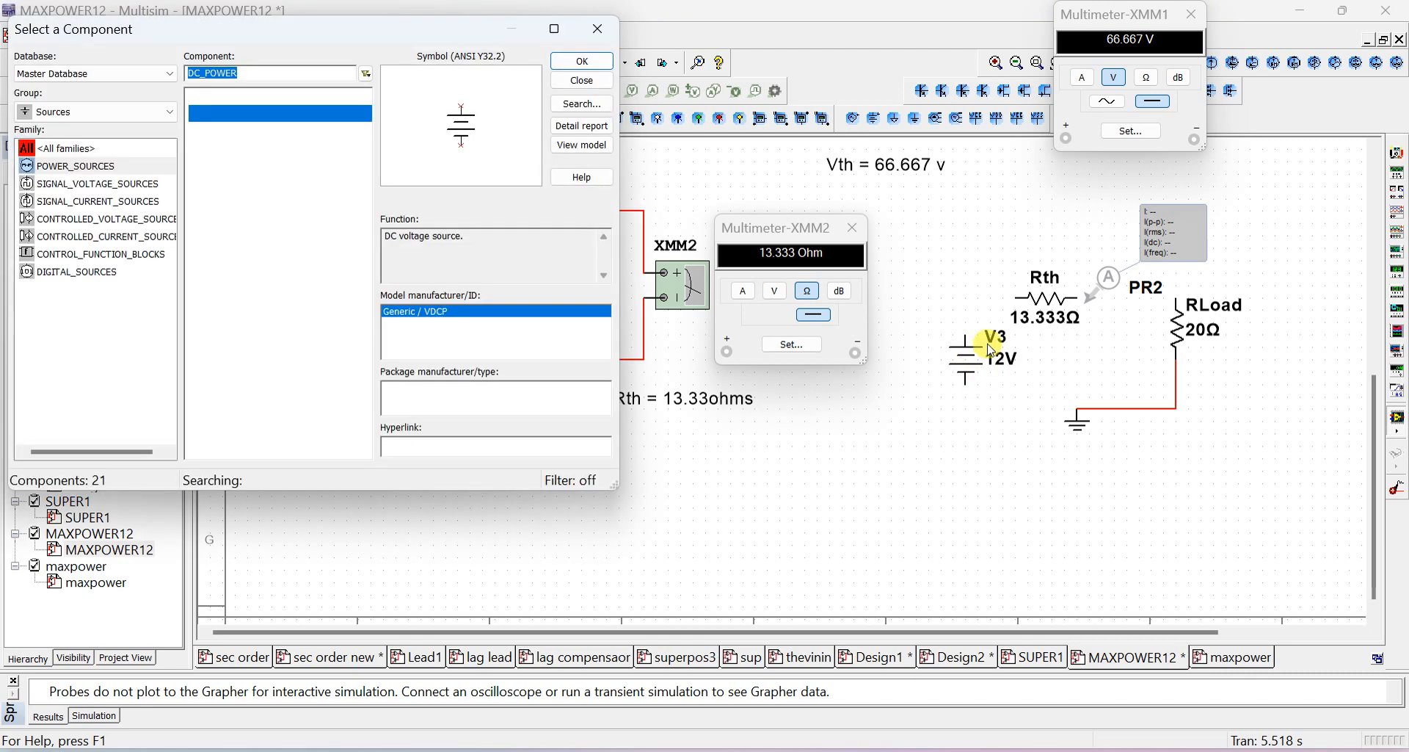
{"action": "left_click", "coordinate": [593, 33]}
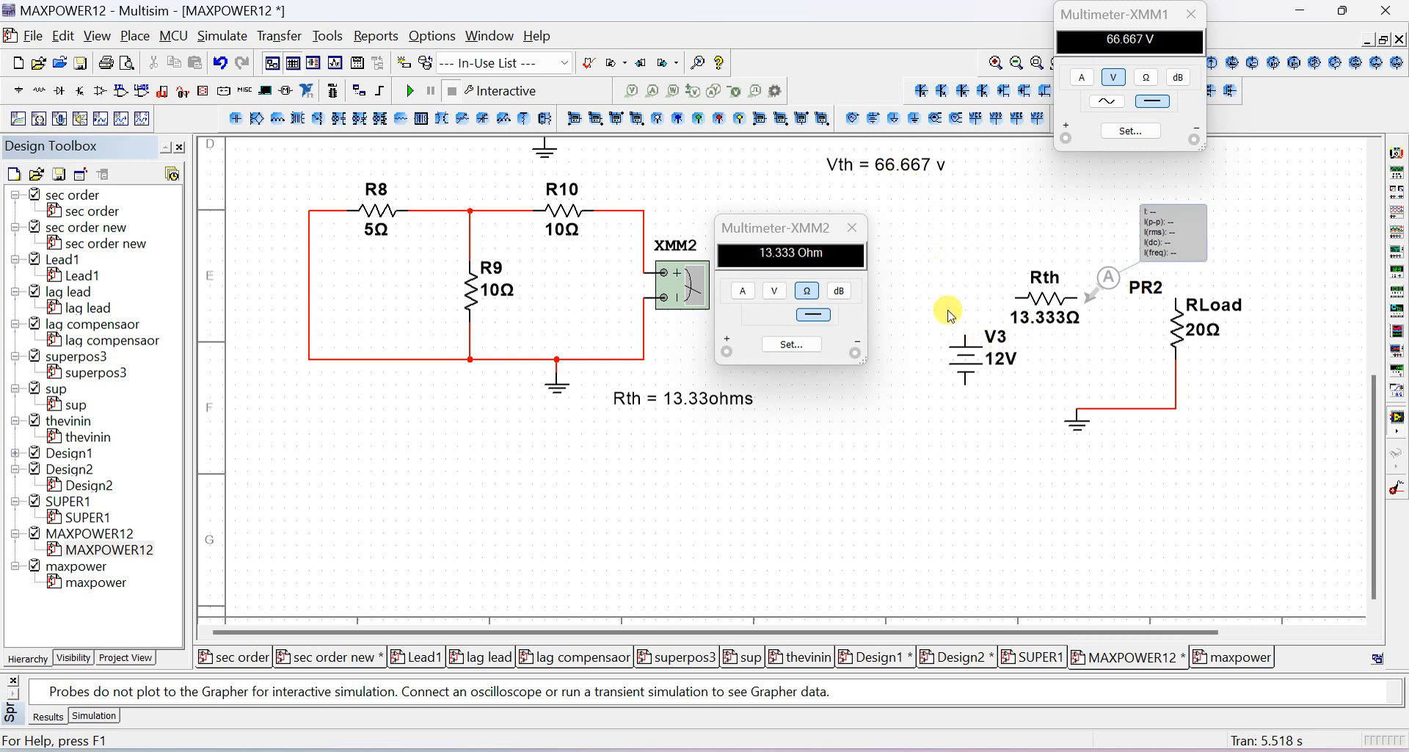
Step: Rename the new DC source as Vth and set its voltage to 66.6666 V
{"action": "left_click", "coordinate": [986, 357]}
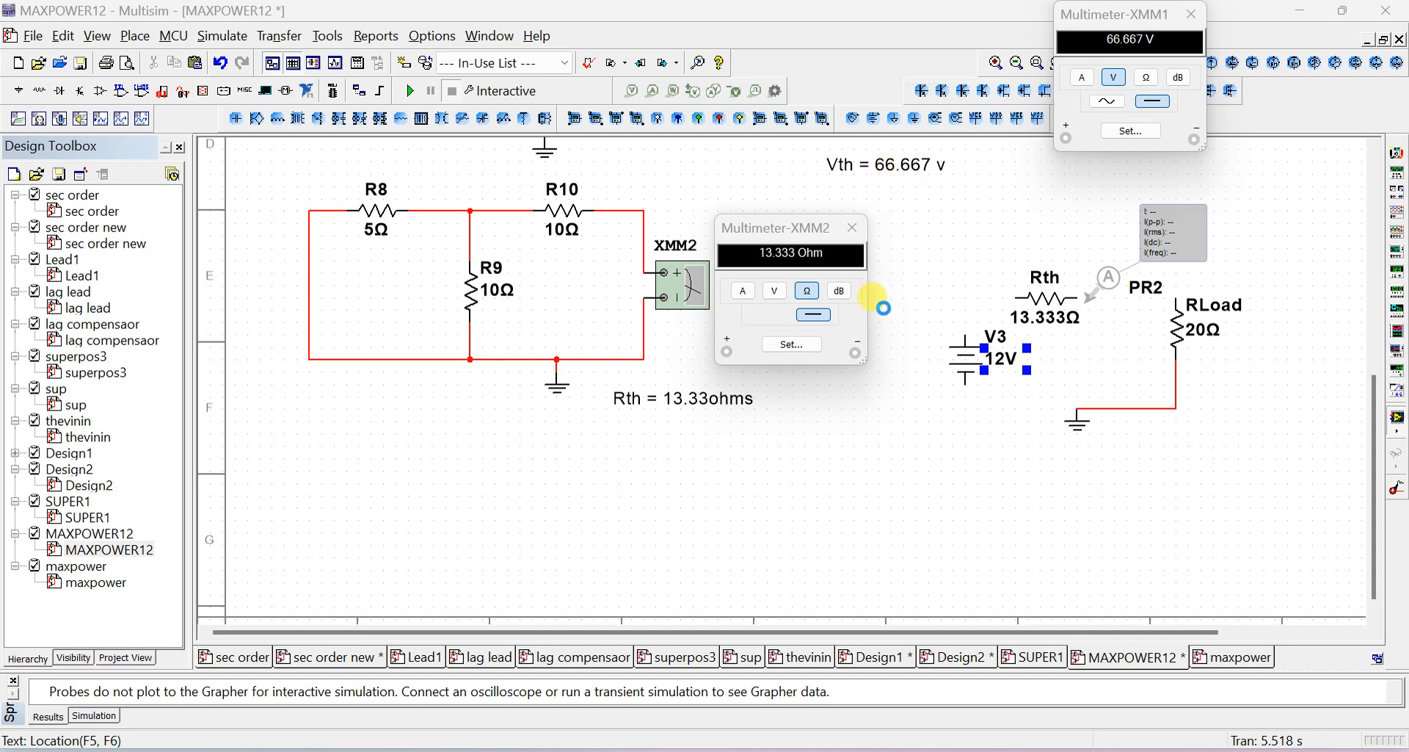
{"action": "key", "text": "ctrl+m"}
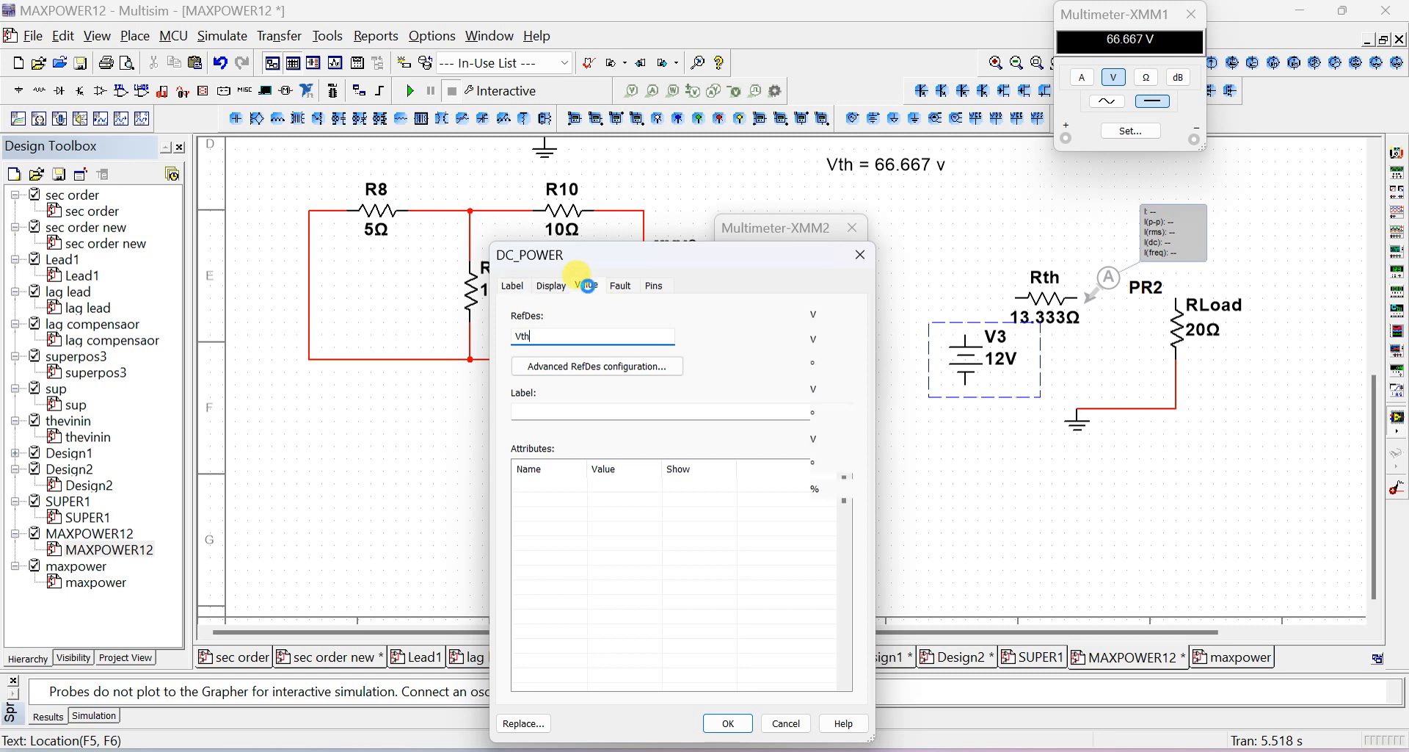
{"action": "left_click", "coordinate": [587, 285]}
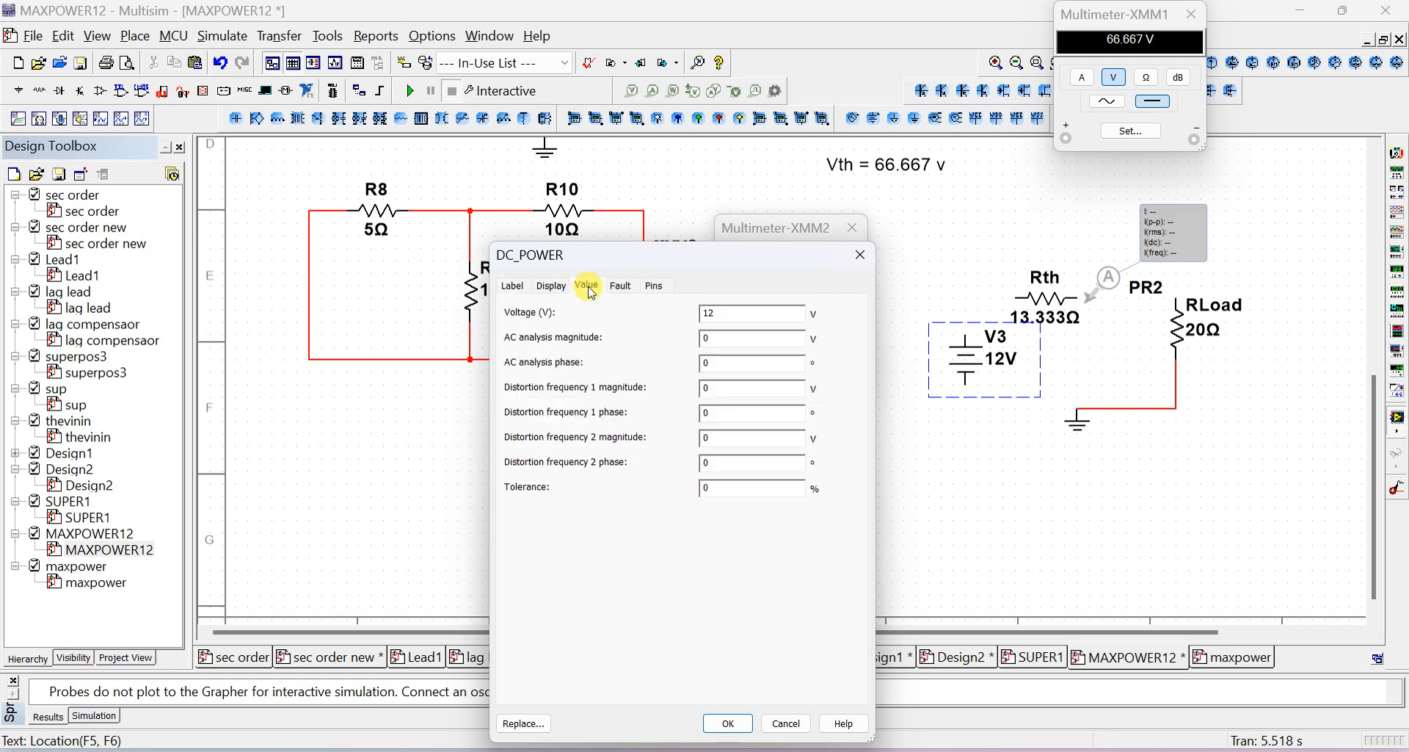
{"action": "double_click", "coordinate": [726, 312]}
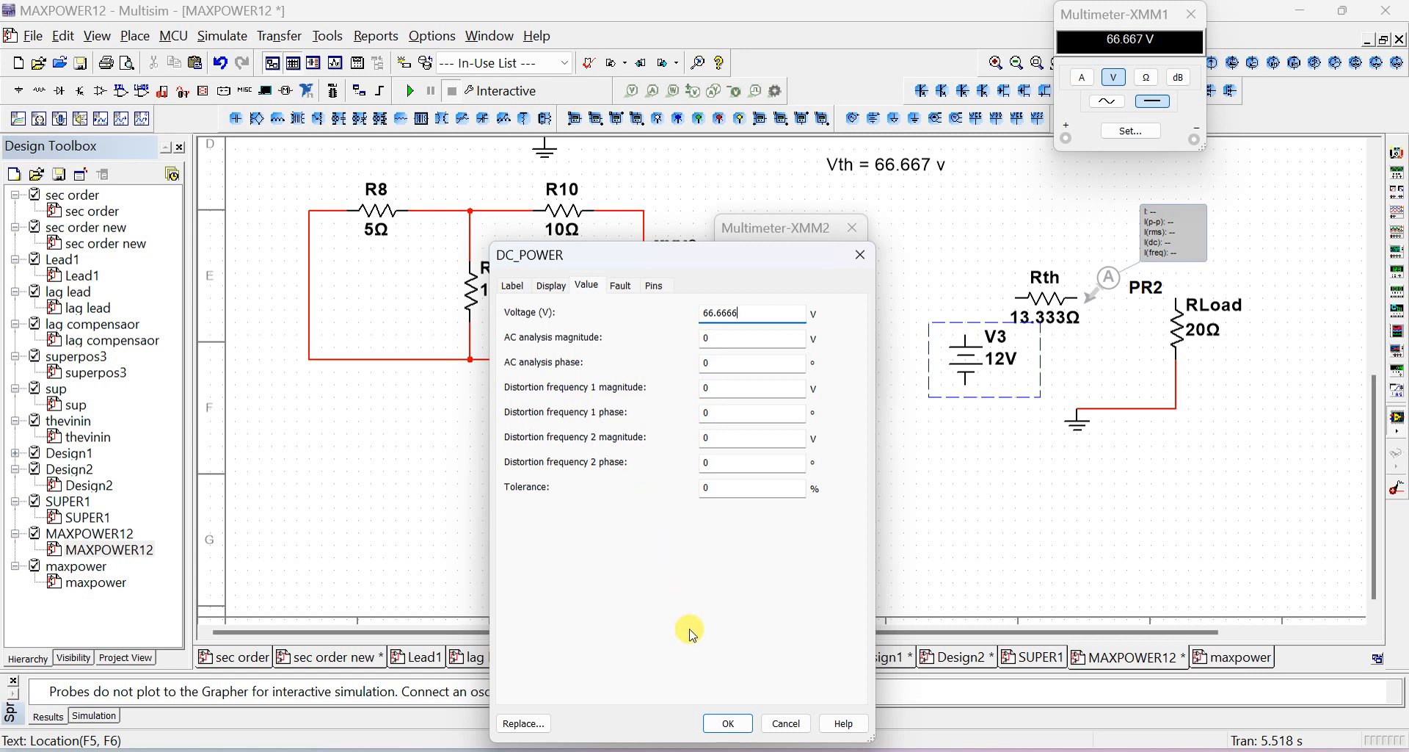
{"action": "left_click", "coordinate": [725, 723]}
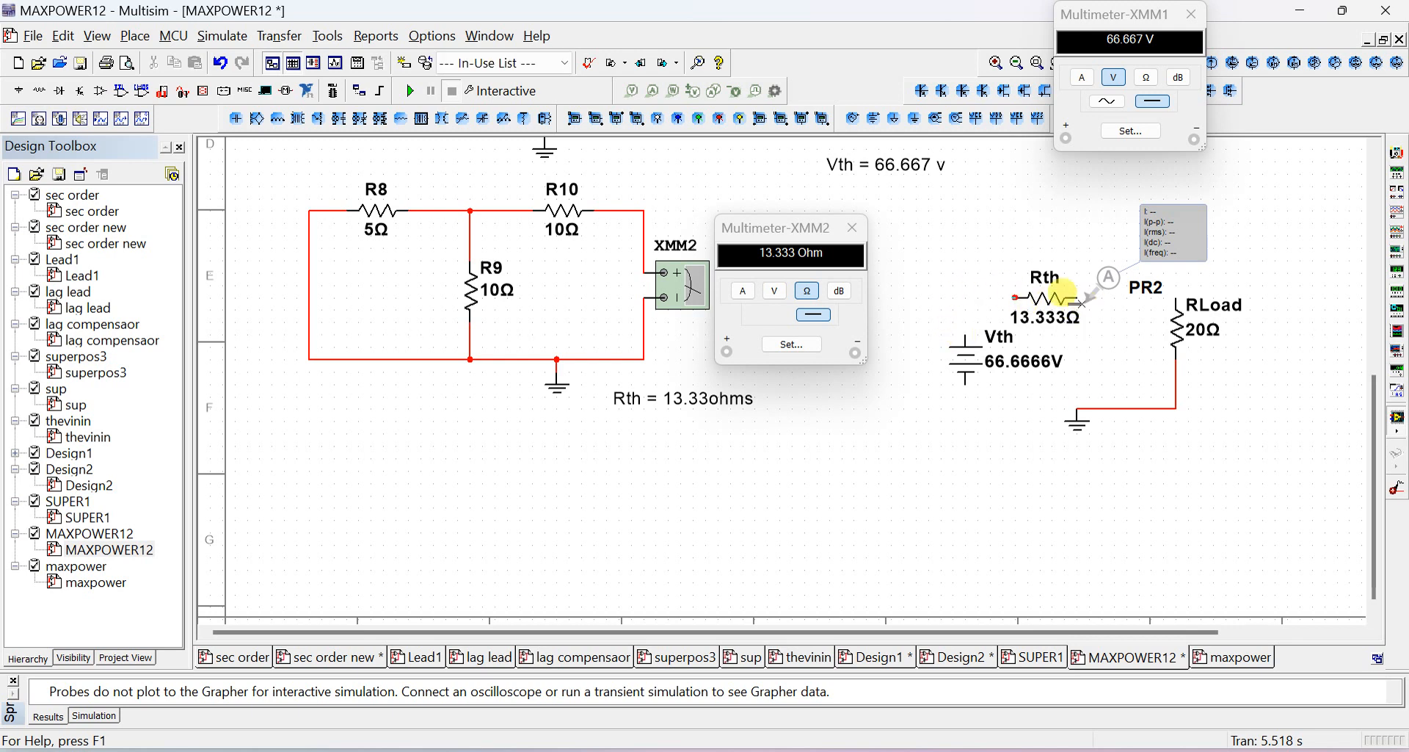
Step: Wire Vth's positive terminal to Rth and its negative terminal to the ground node below RLoad
{"action": "left_click", "coordinate": [965, 378]}
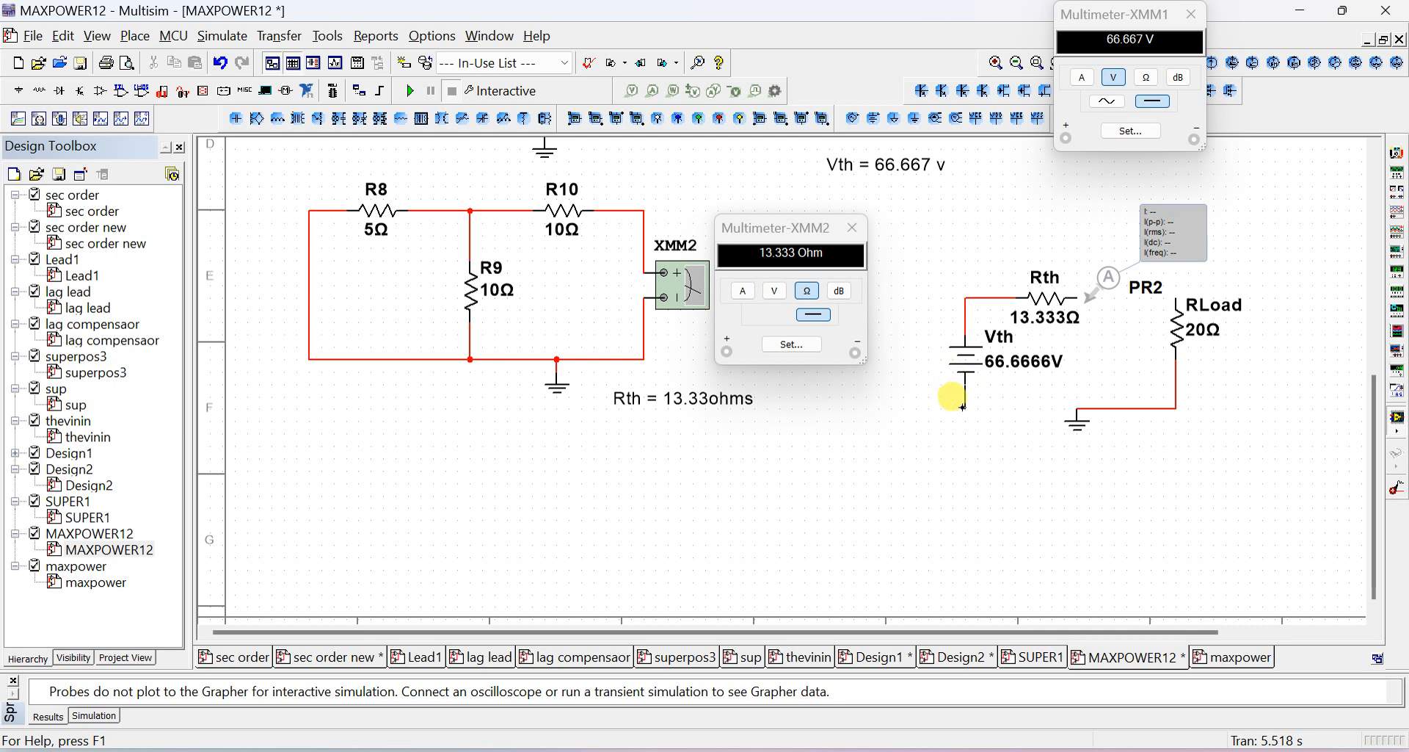
{"action": "left_click", "coordinate": [1079, 413]}
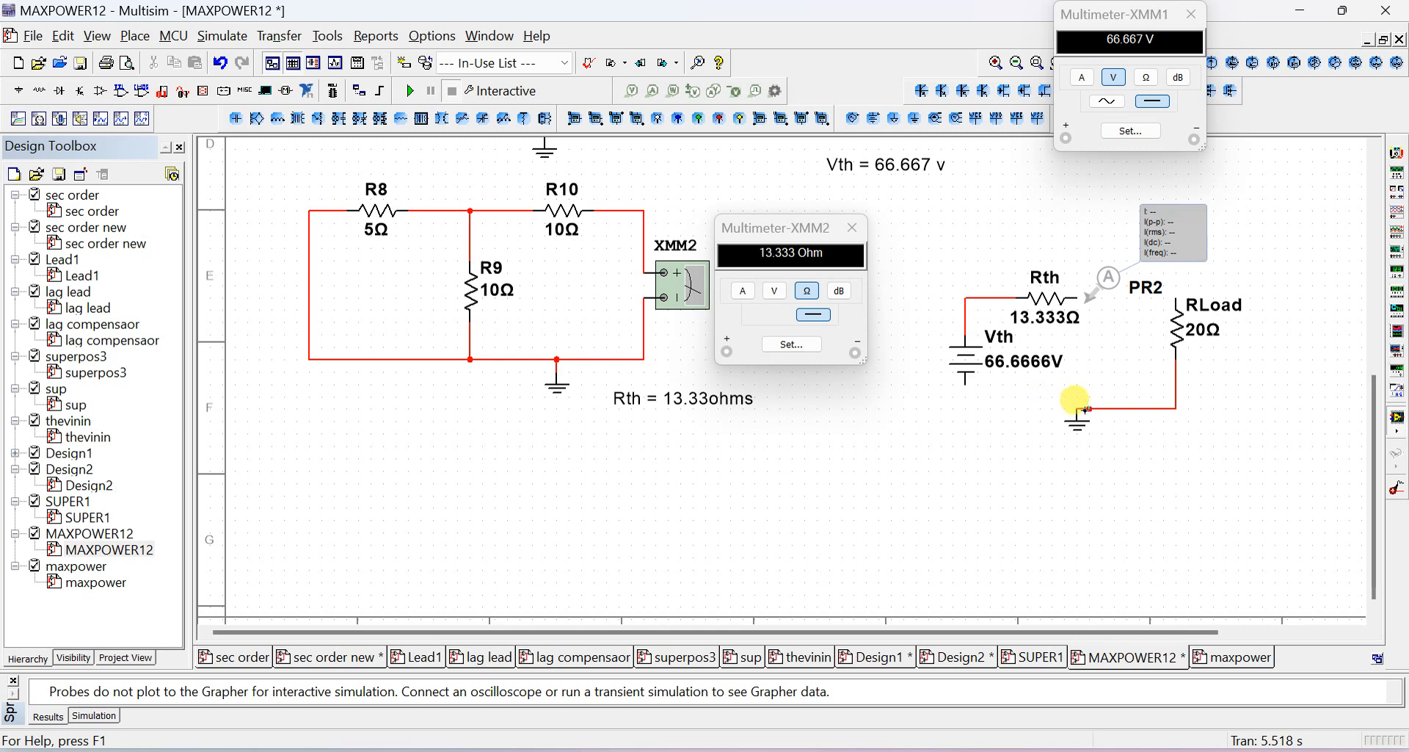
{"action": "left_click", "coordinate": [1078, 415]}
Step: Straighten the return wire from Vth to RLoad into one line and place the ground symbol directly beneath its junction
{"action": "left_click", "coordinate": [1078, 427]}
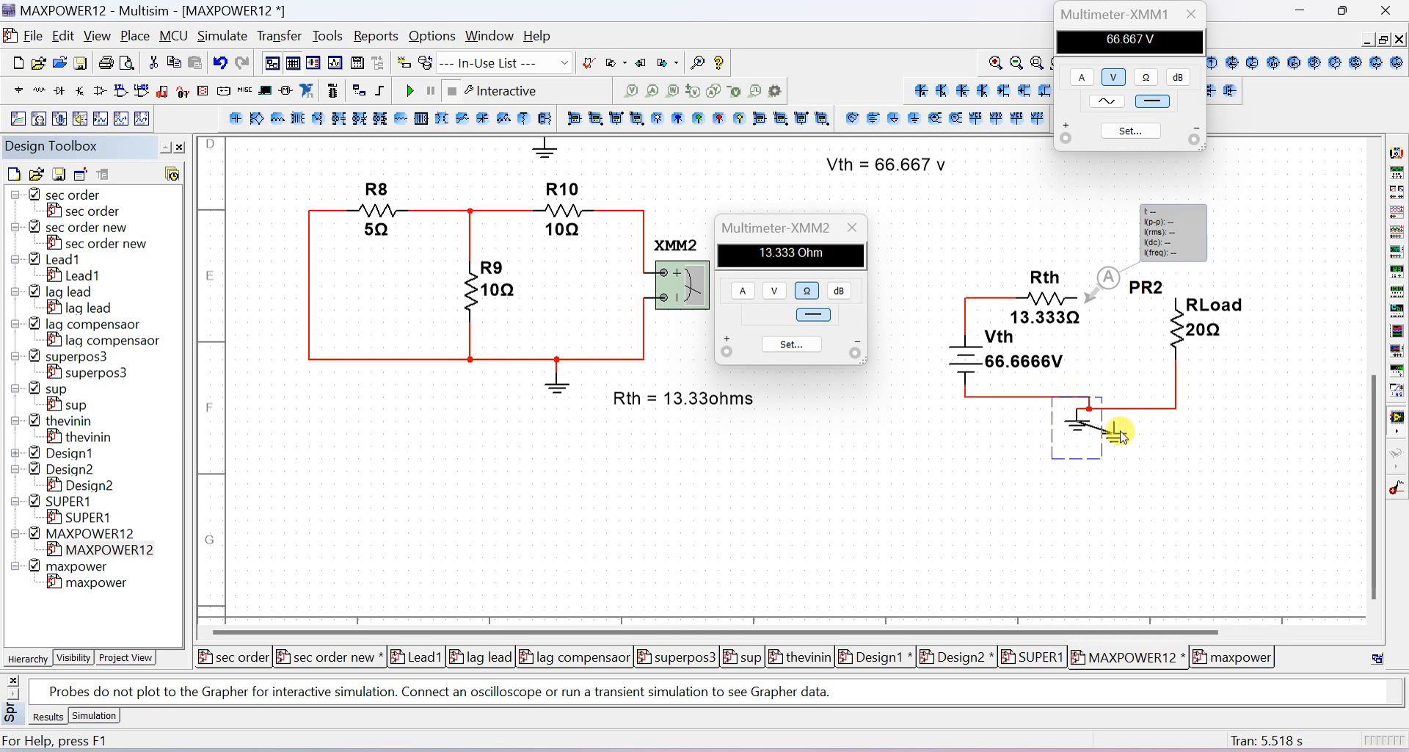
{"action": "left_click_drag", "start_coordinate": [1071, 467], "coordinate": [1072, 472]}
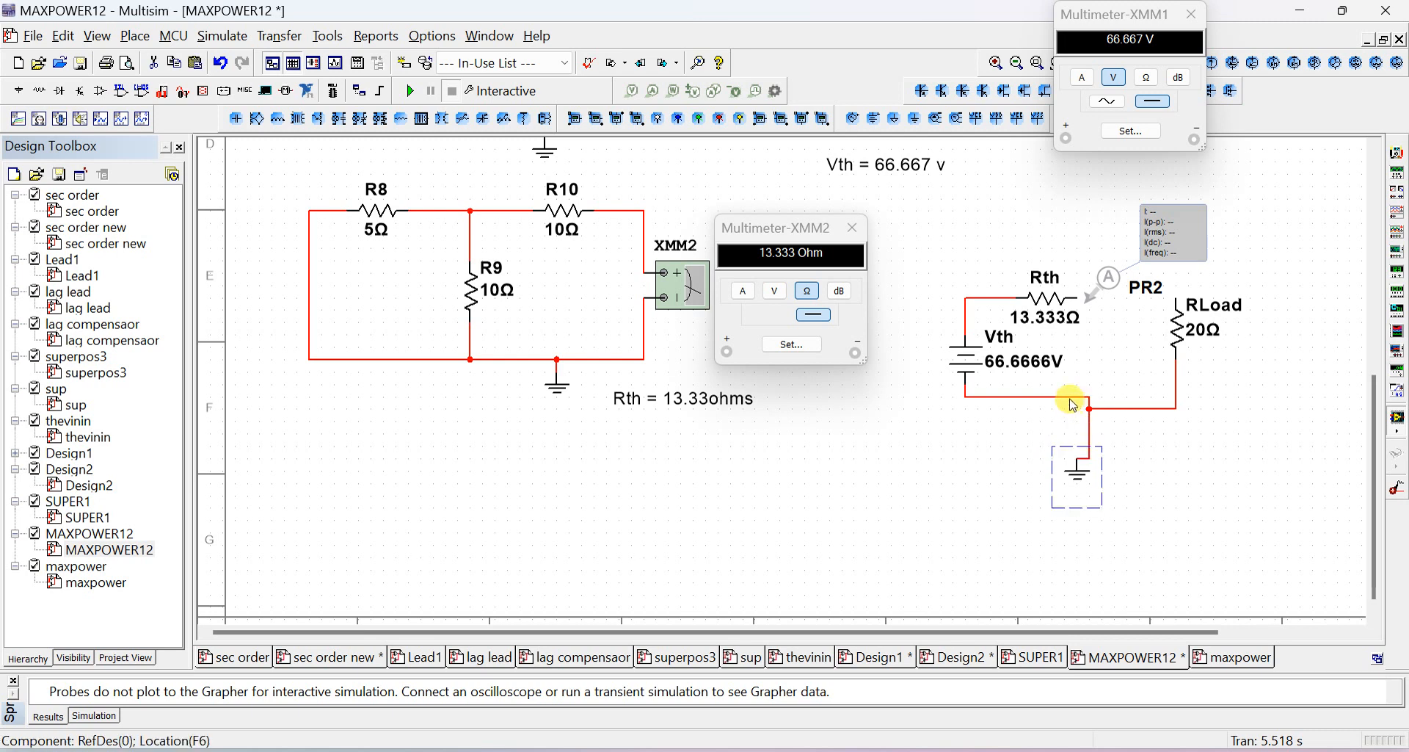
{"action": "left_click_drag", "start_coordinate": [1070, 396], "coordinate": [1052, 404]}
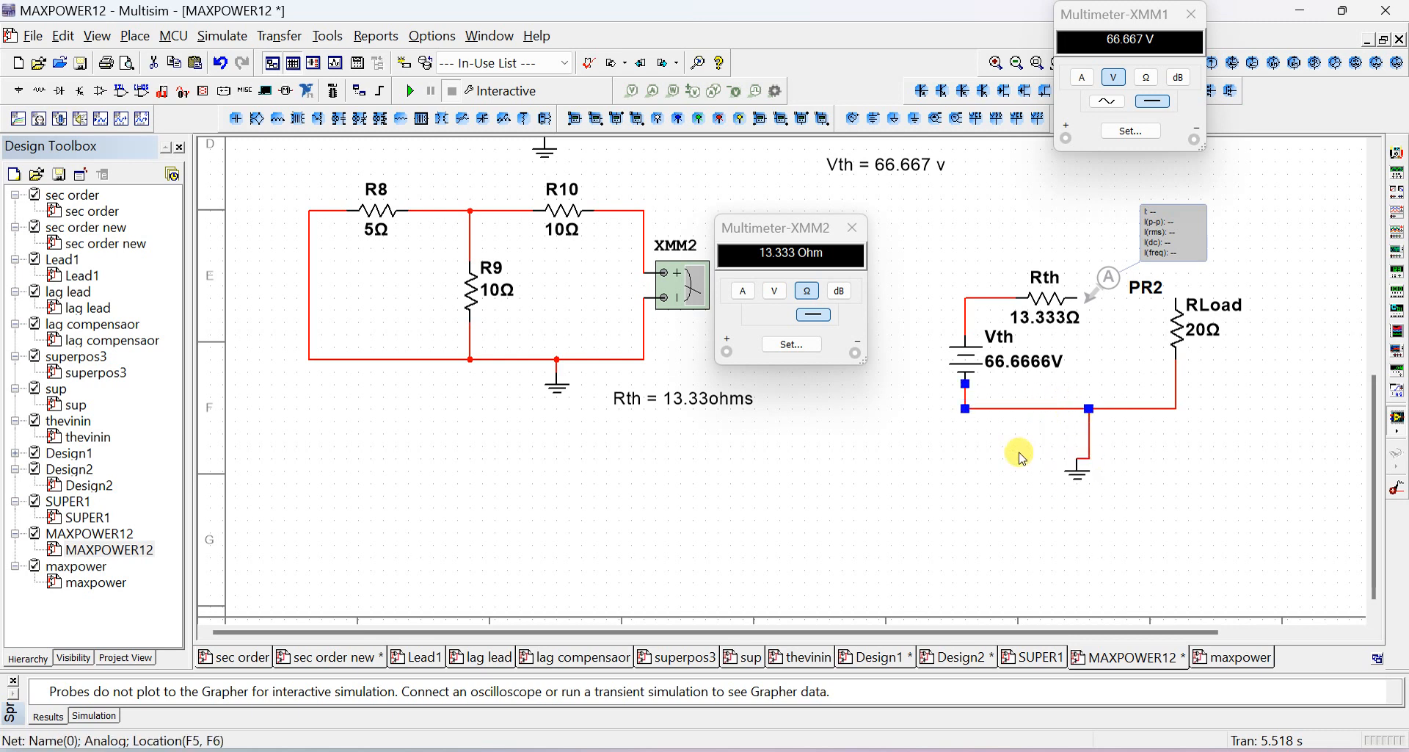
{"action": "left_click", "coordinate": [1074, 474]}
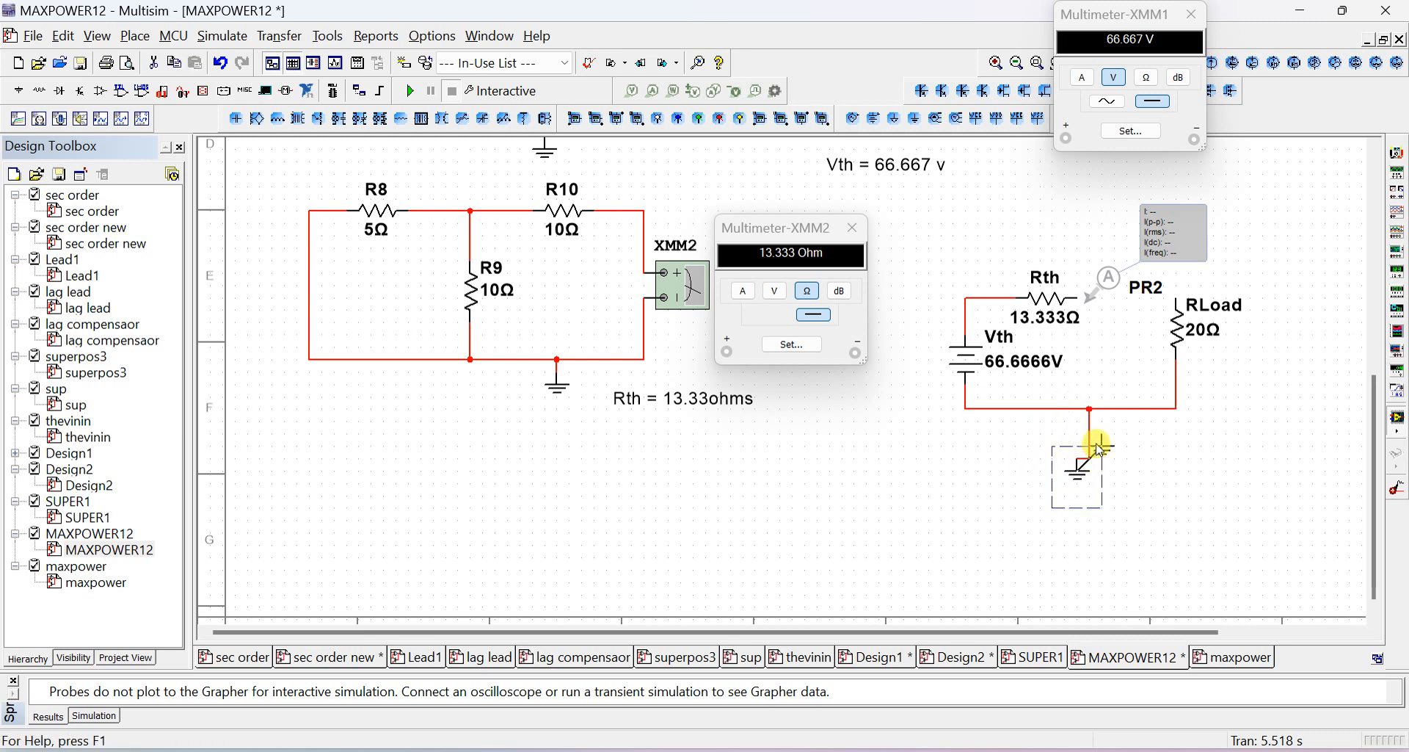
{"action": "left_click_drag", "start_coordinate": [1095, 446], "coordinate": [1093, 444]}
{"action": "left_click", "coordinate": [1155, 478]}
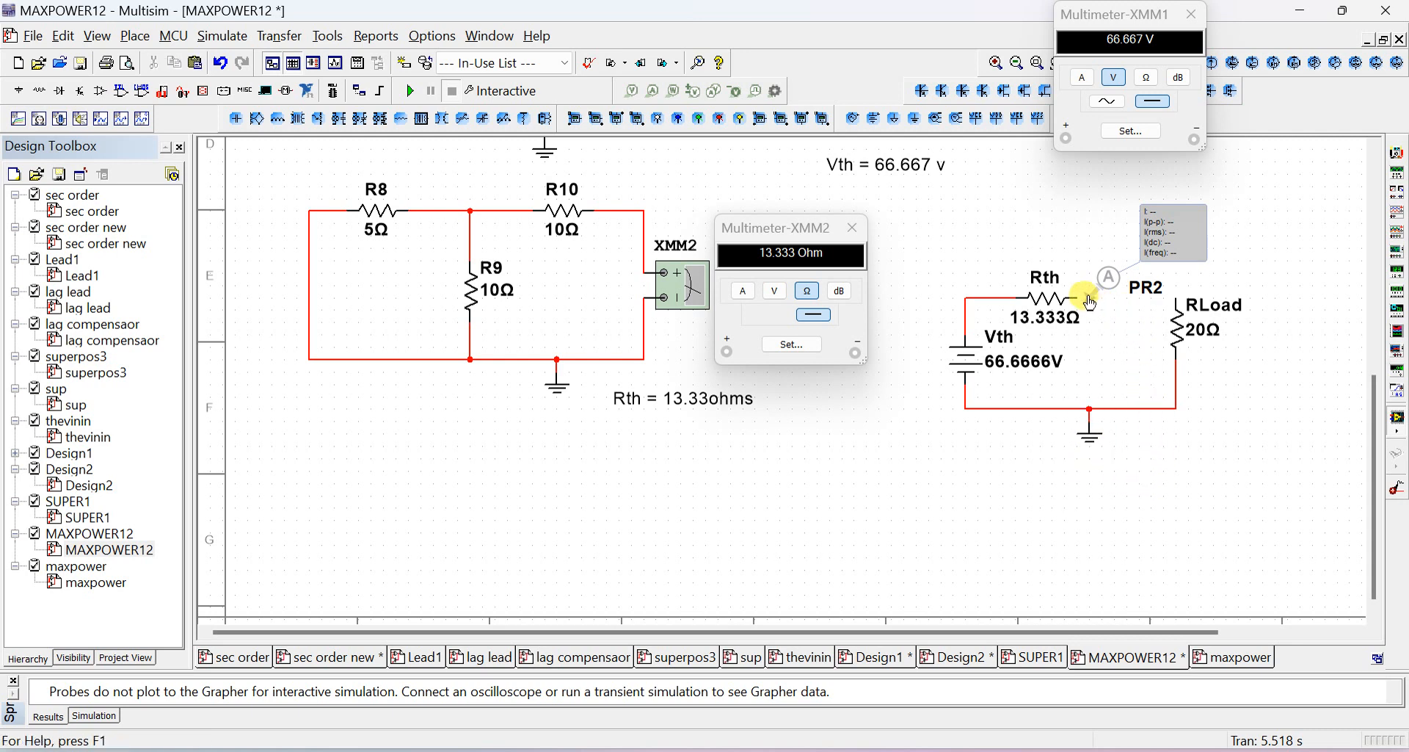
Step: Wire Rth to the upper end of RLoad and place current probe PR2 on that wire
{"action": "left_click_drag", "start_coordinate": [1090, 301], "coordinate": [1100, 251]}
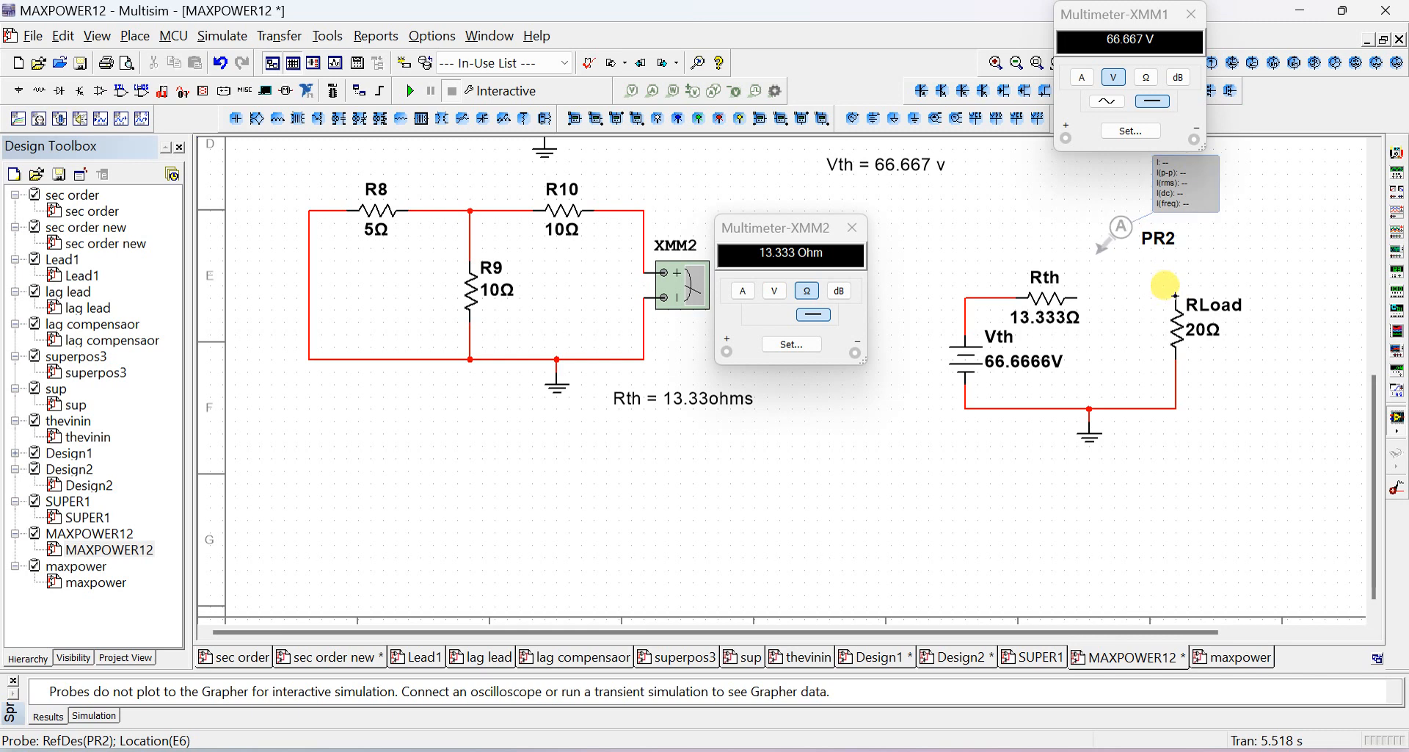
{"action": "left_click_drag", "start_coordinate": [1175, 296], "coordinate": [1094, 299]}
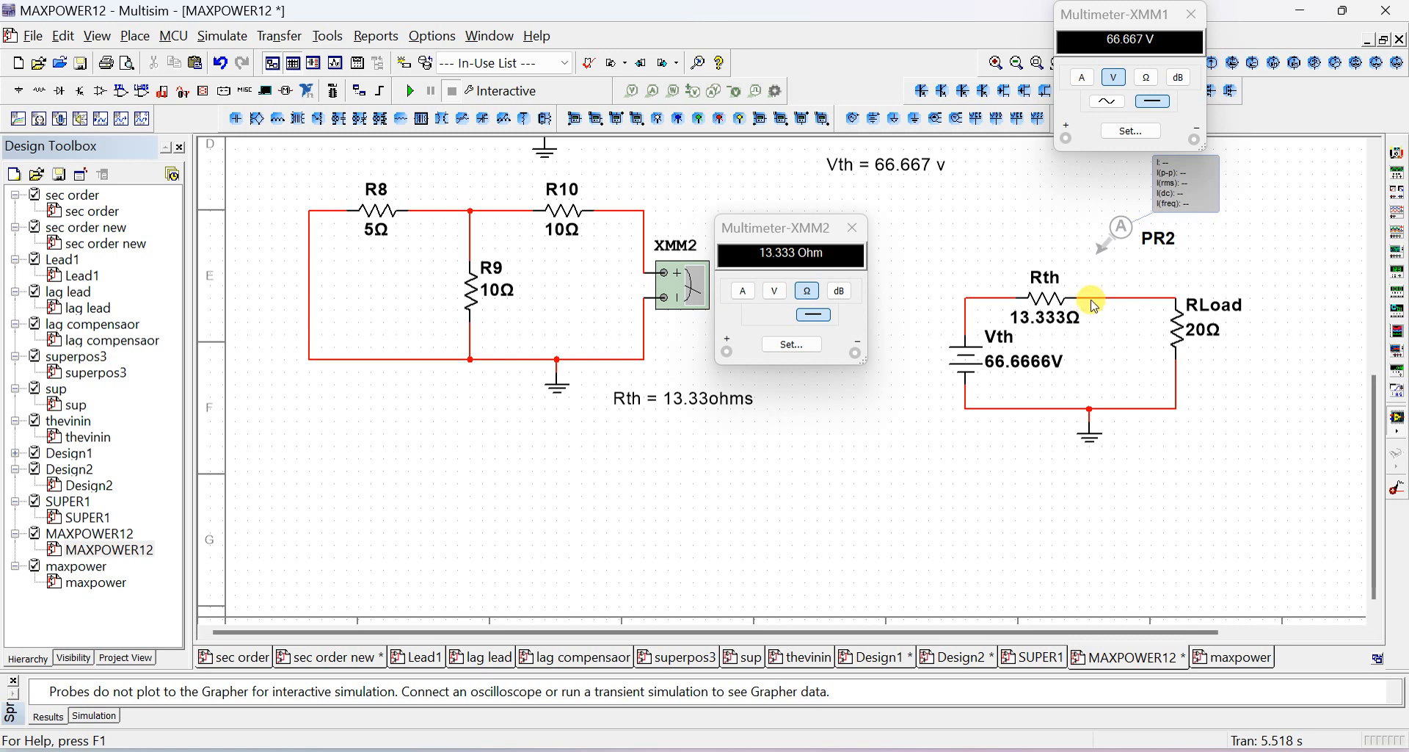
{"action": "left_click_drag", "start_coordinate": [1104, 257], "coordinate": [1114, 300]}
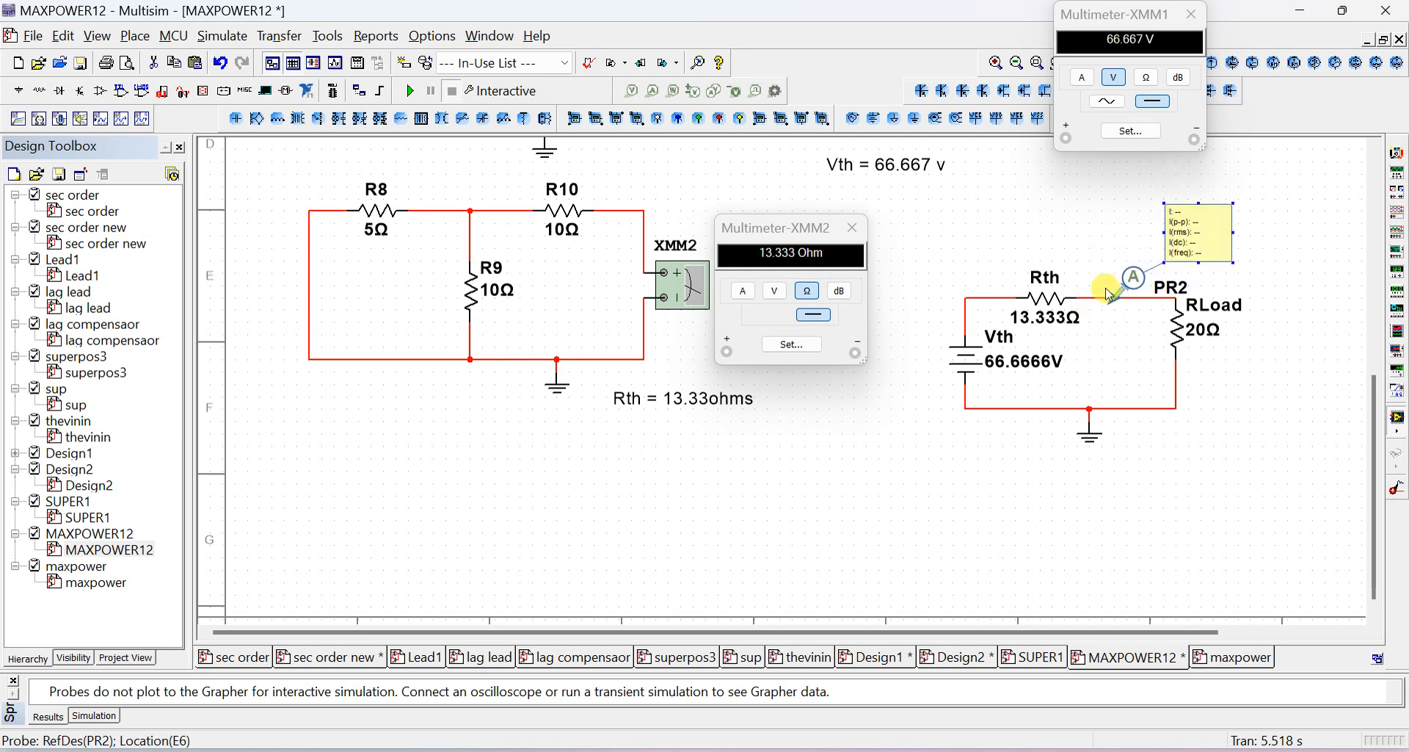
{"action": "left_click", "coordinate": [653, 93]}
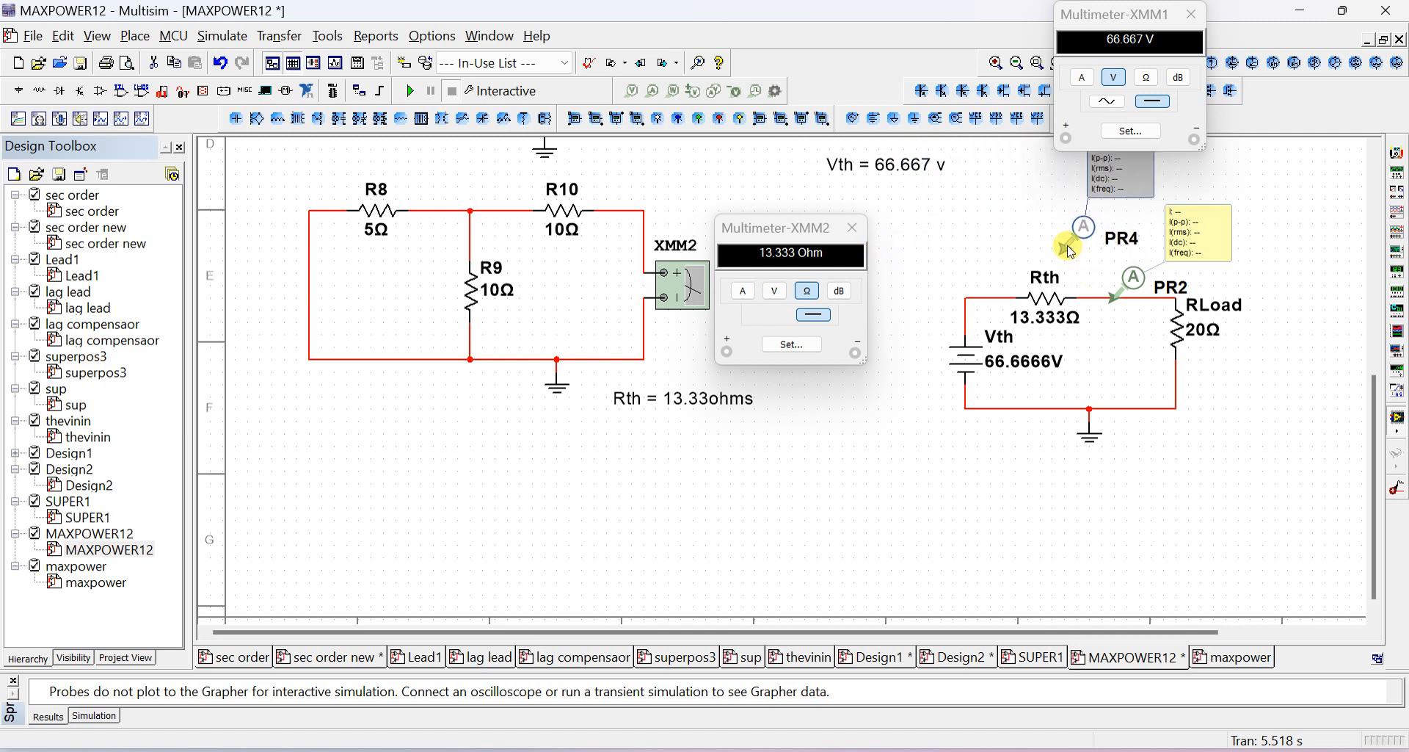
{"action": "key", "text": "Escape"}
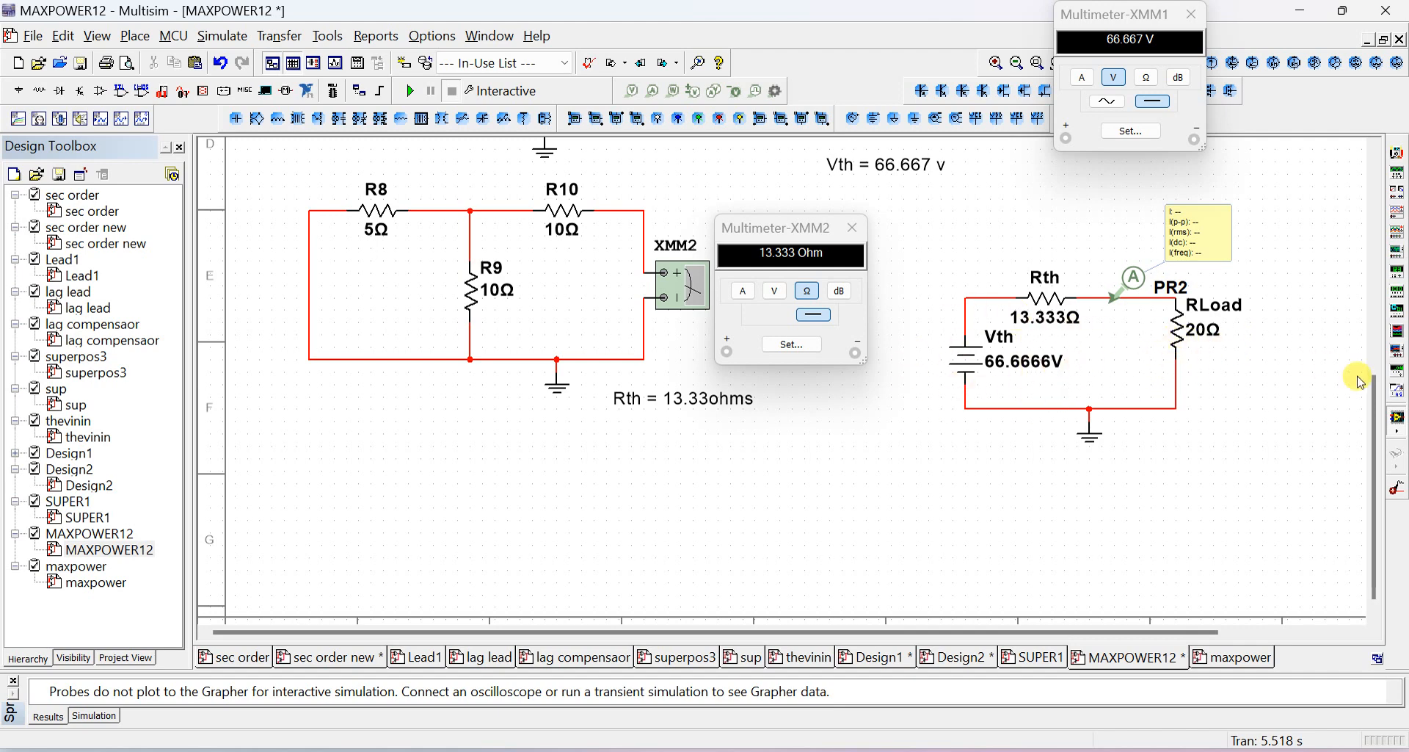
Step: Move the XMM2 multimeter window off the original circuit so that it no longer covers load R4
{"action": "left_click_drag", "start_coordinate": [1373, 409], "coordinate": [1350, 187]}
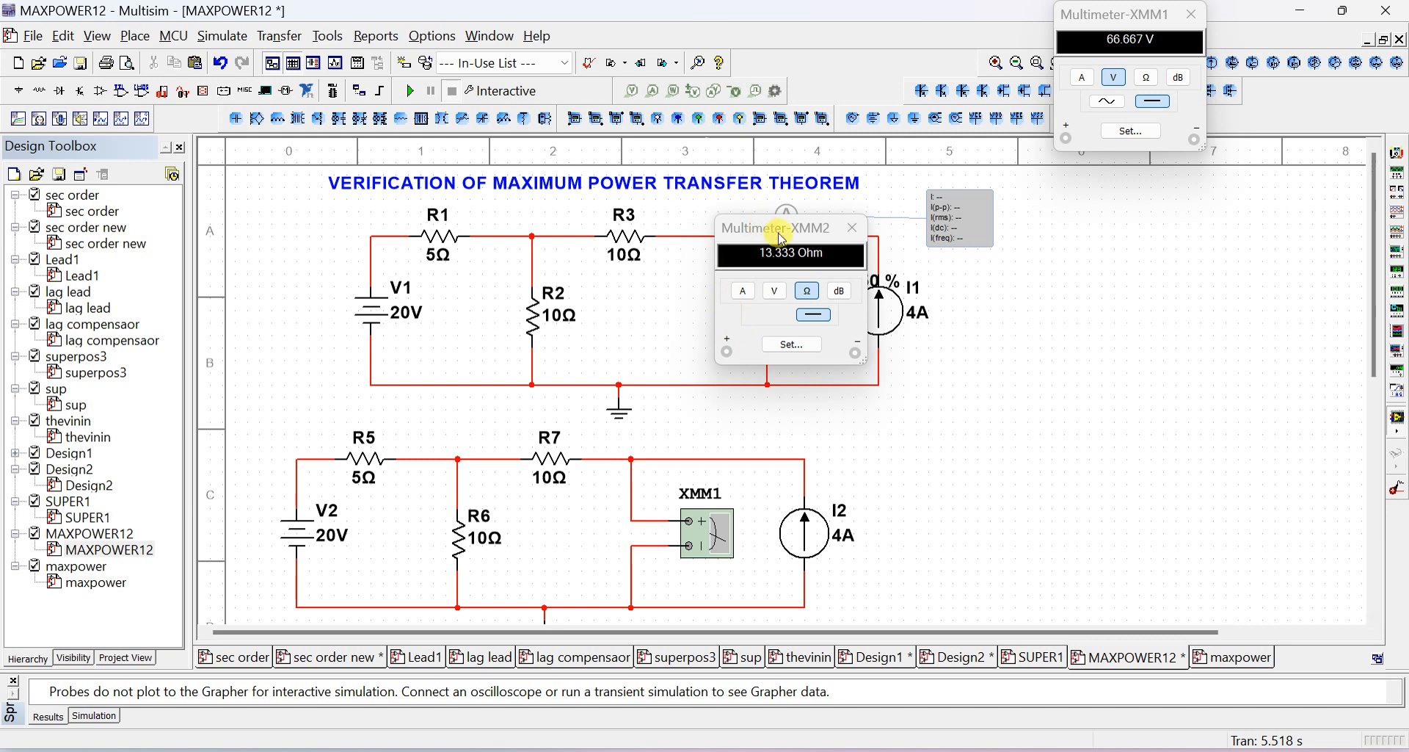
{"action": "left_click_drag", "start_coordinate": [781, 237], "coordinate": [1134, 399]}
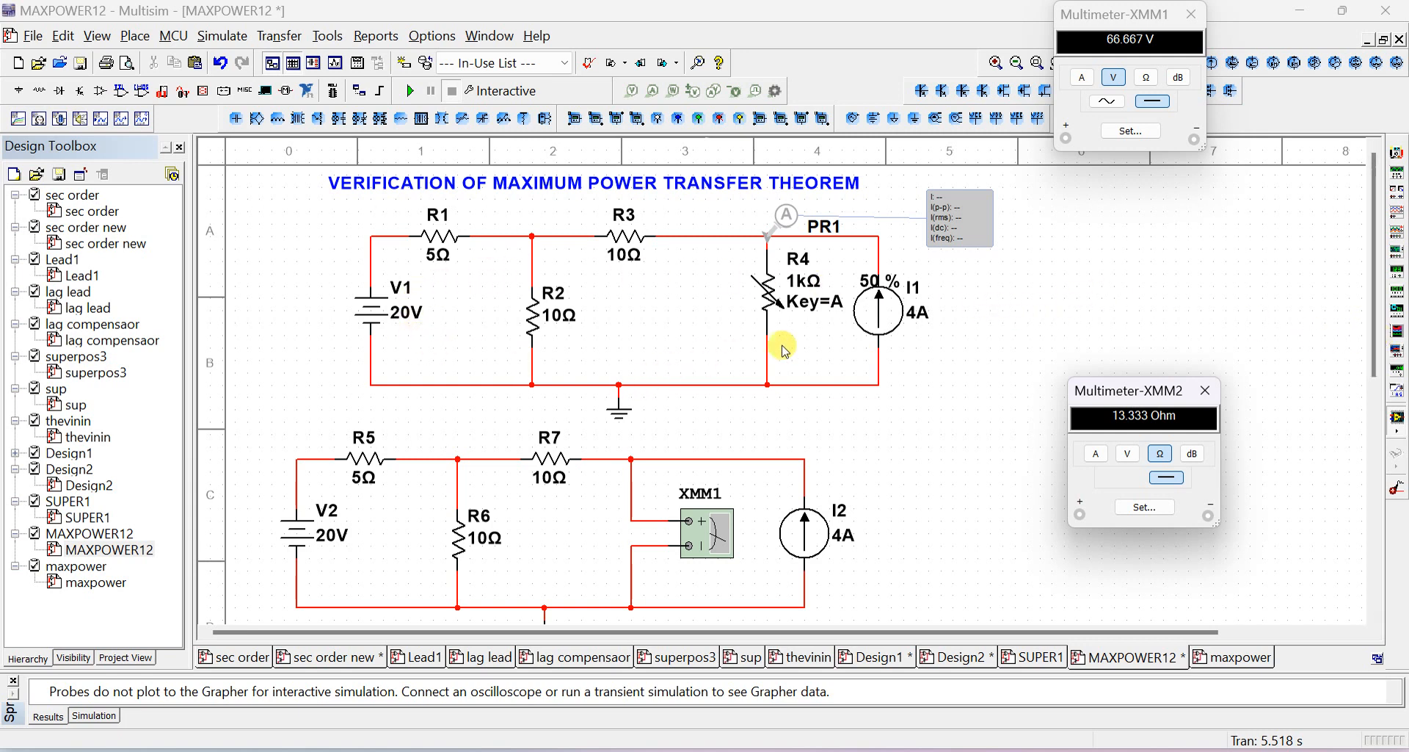
Step: Set the resistance of RLoad in the Thevenin circuit to 13.333 Ω
{"action": "left_click", "coordinate": [1373, 323]}
{"action": "scroll", "coordinate": [1344, 514], "scroll_direction": "down", "scroll_amount": 10}
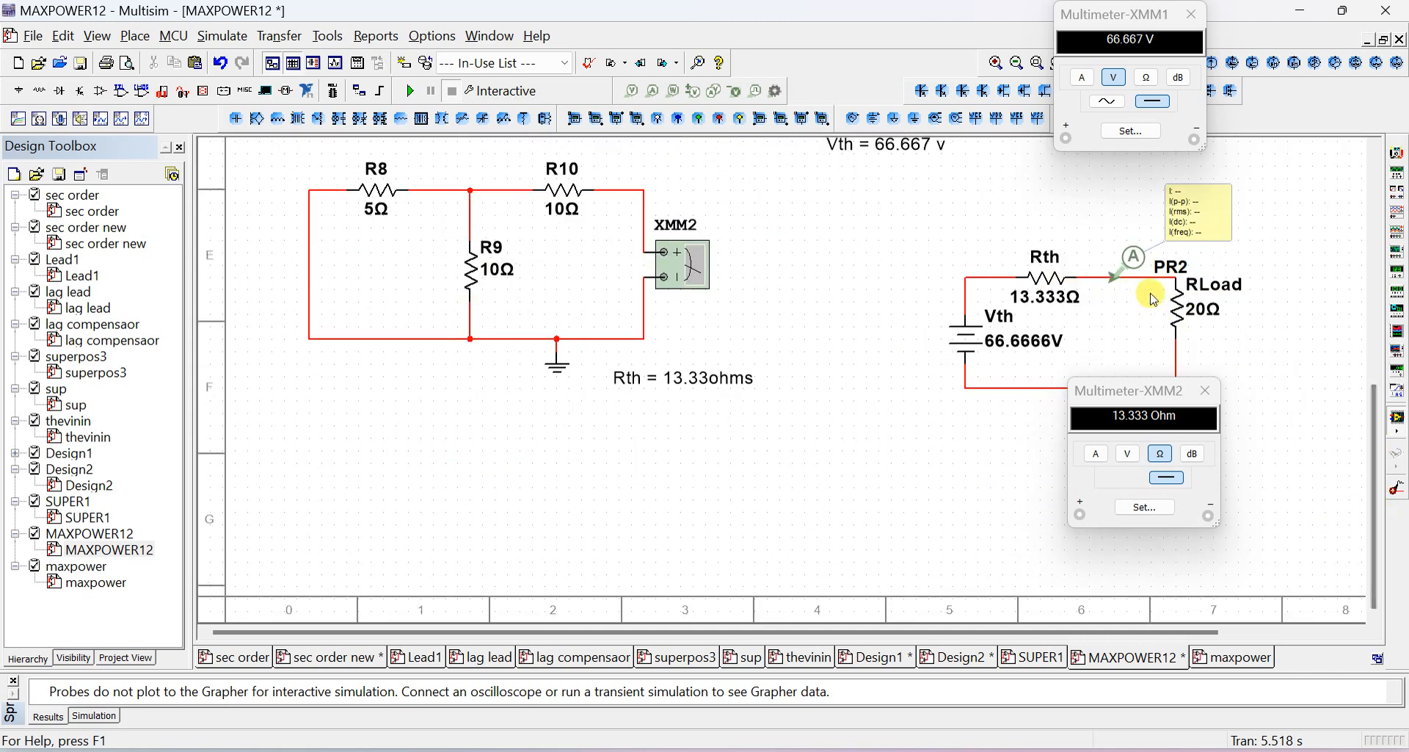
{"action": "left_click", "coordinate": [1197, 310]}
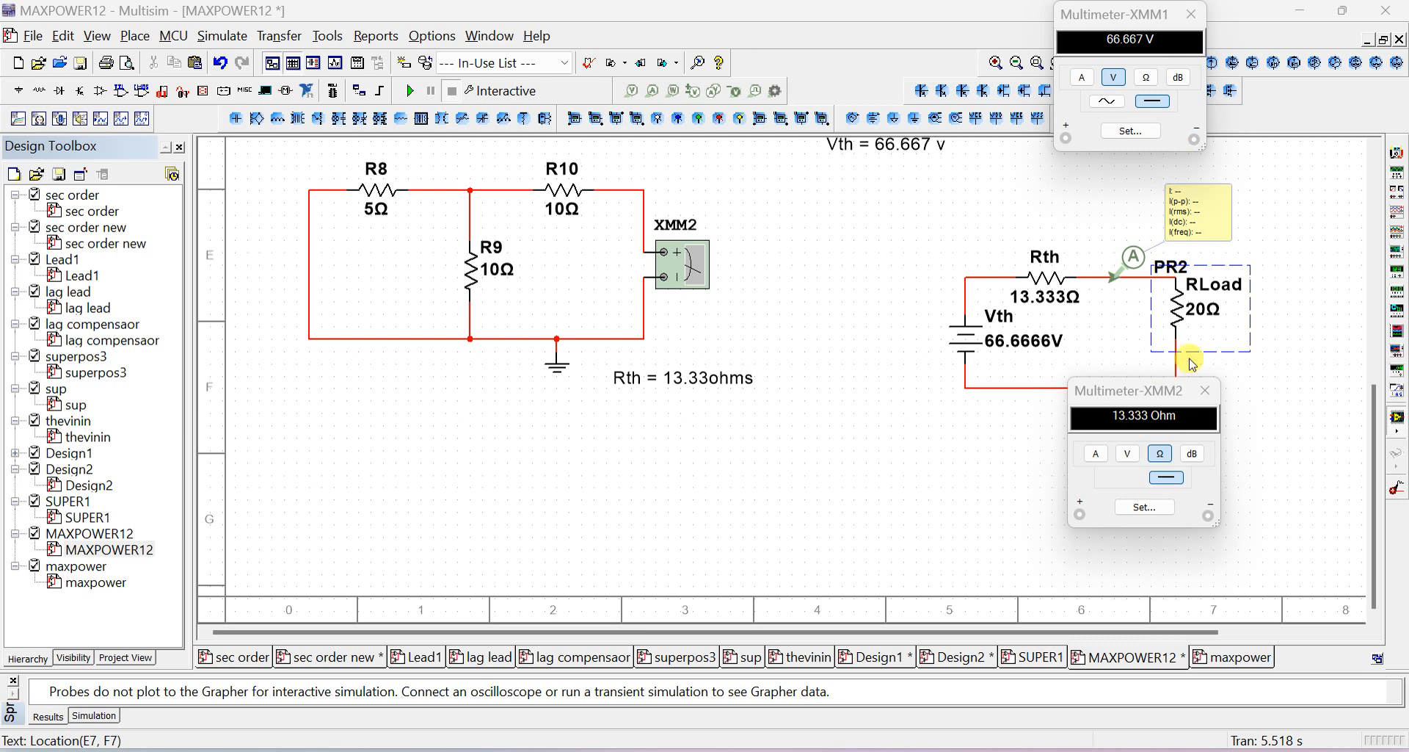
{"action": "double_click", "coordinate": [1191, 361]}
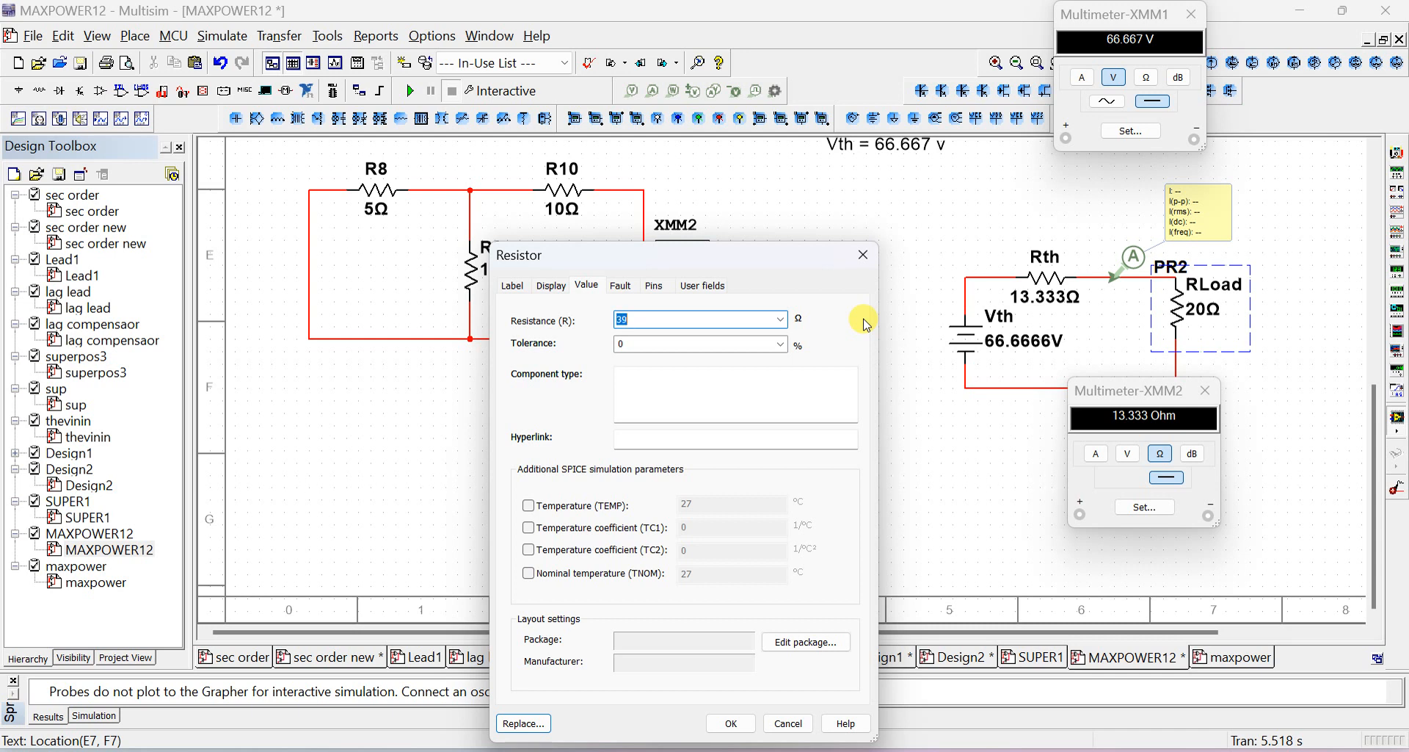
{"action": "type", "text": "13.333"}
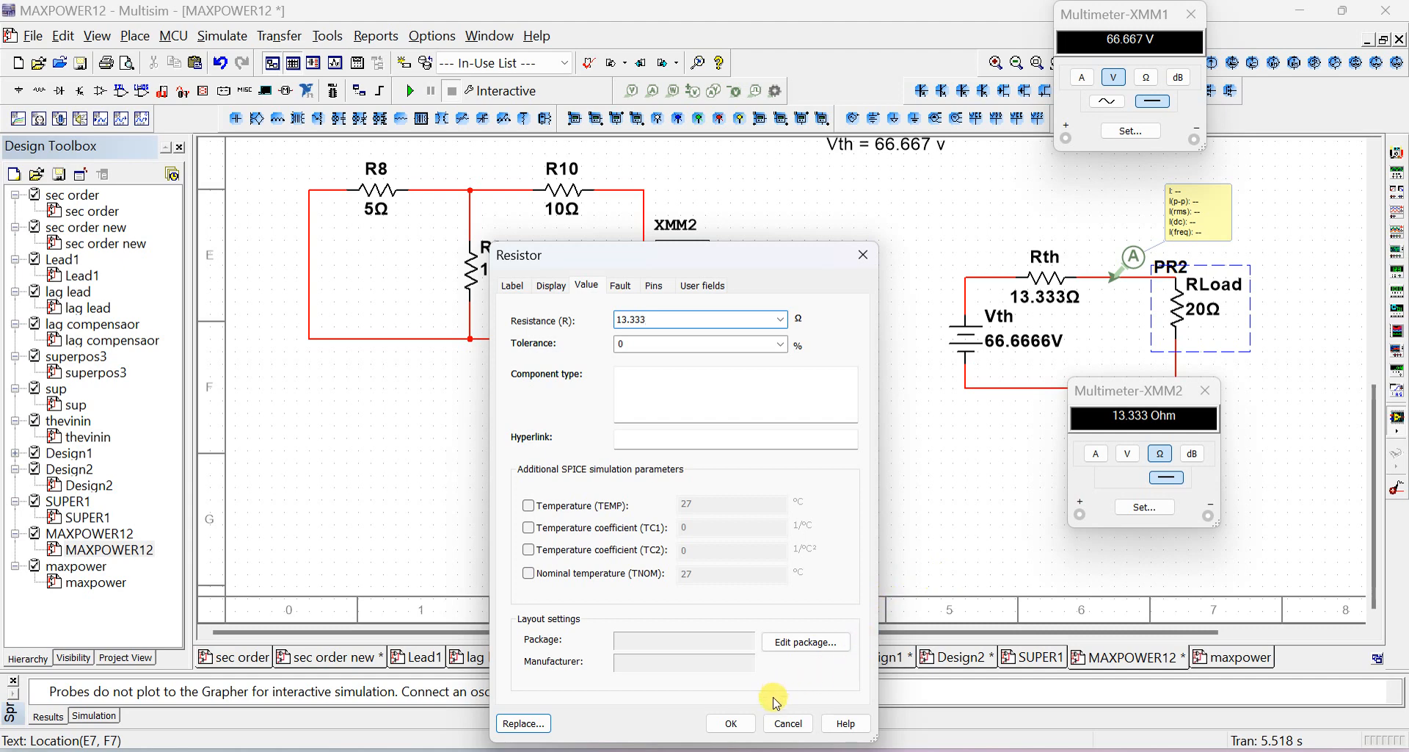
{"action": "left_click", "coordinate": [731, 723]}
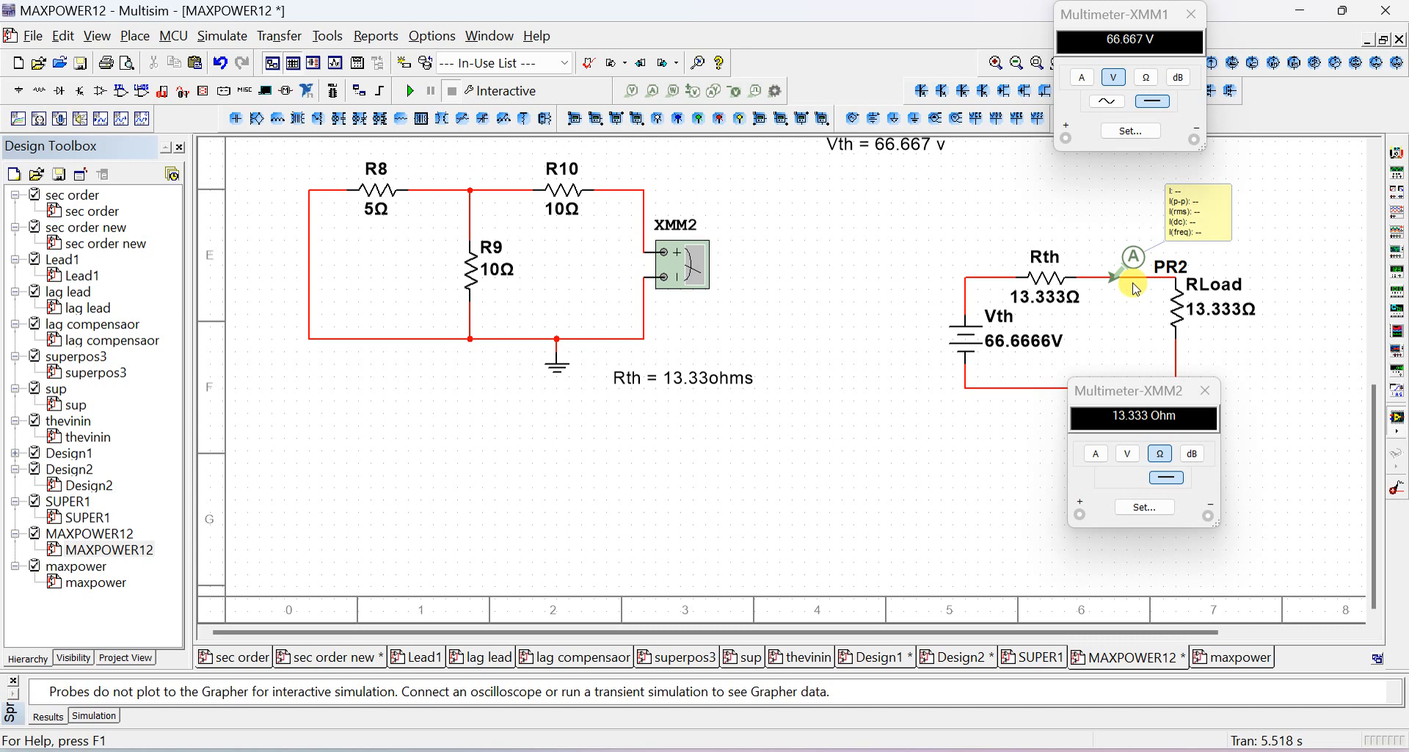
Step: Place a power probe on resistor RLoad
{"action": "left_click", "coordinate": [674, 91]}
{"action": "left_click", "coordinate": [1173, 375]}
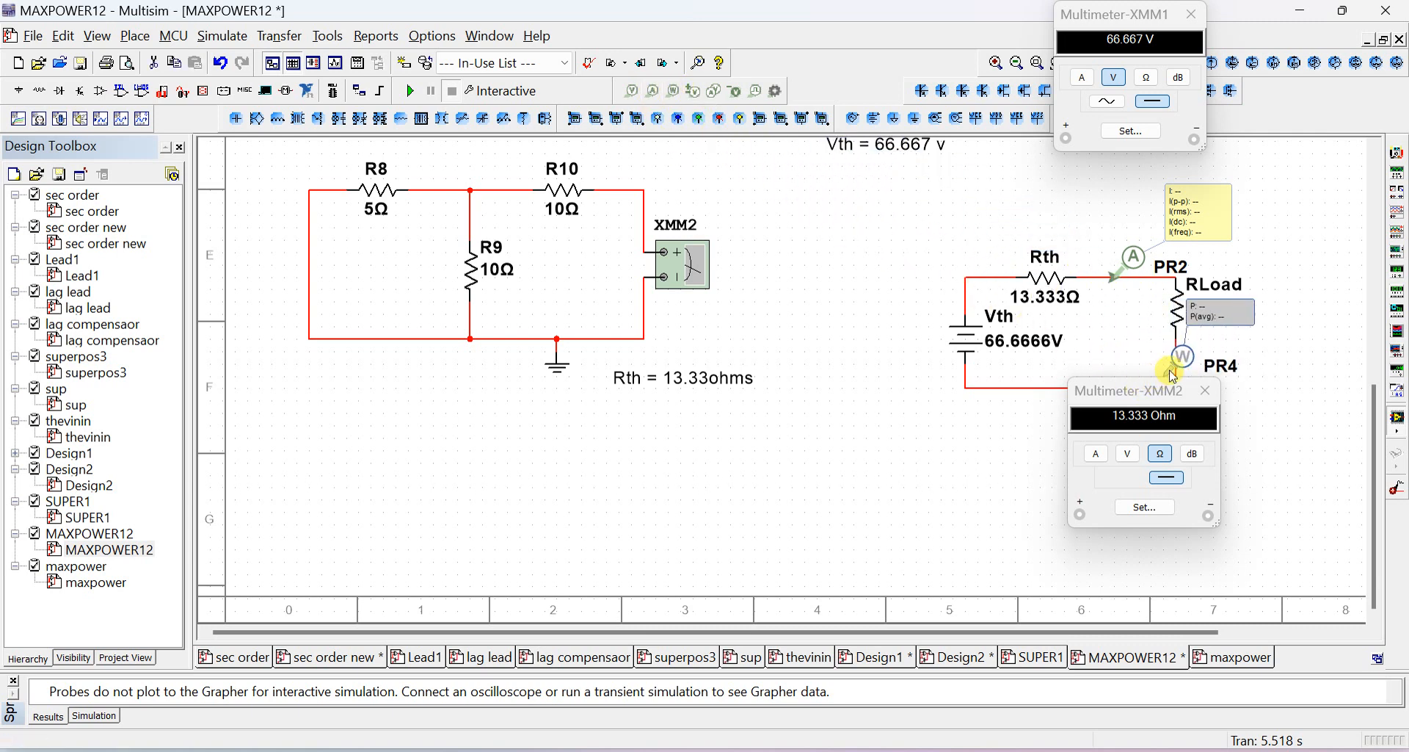
{"action": "left_click_drag", "start_coordinate": [1172, 375], "coordinate": [1175, 331]}
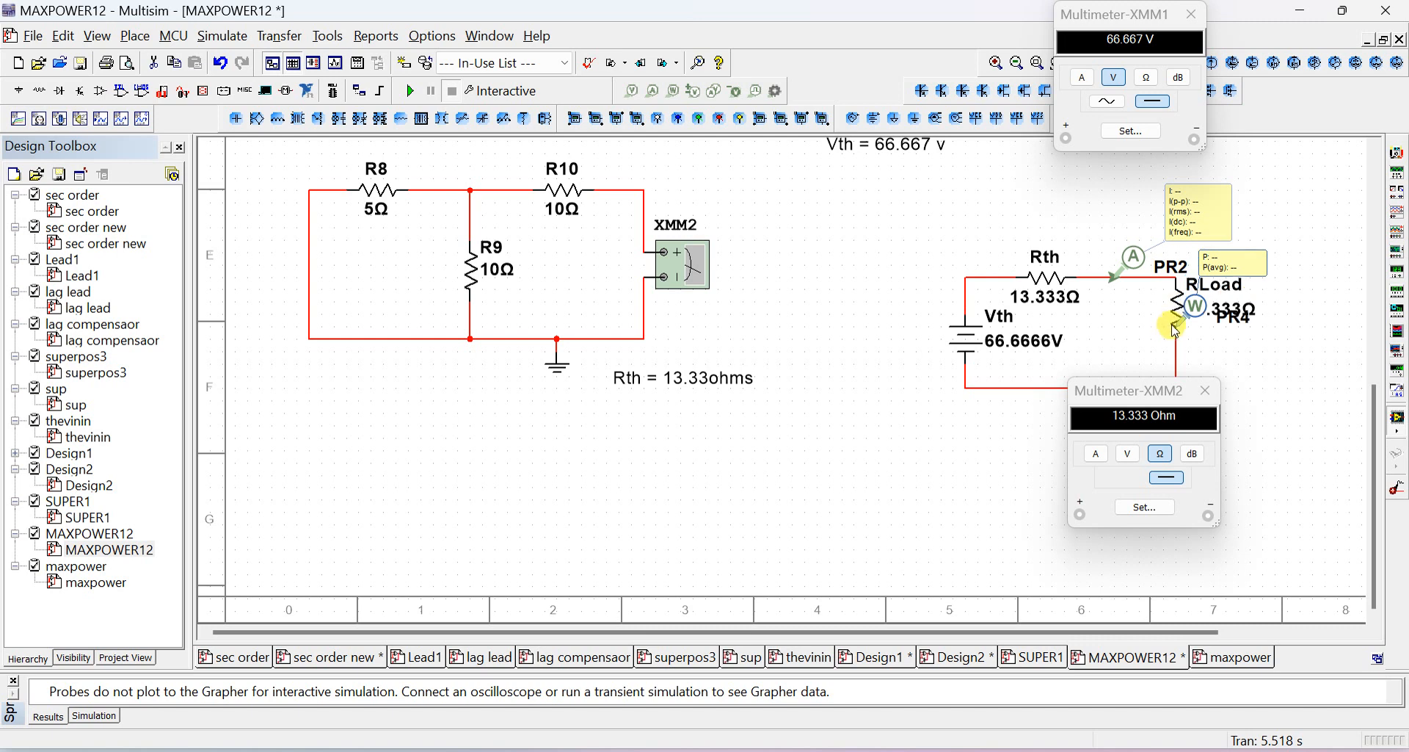
{"action": "left_click", "coordinate": [1174, 331]}
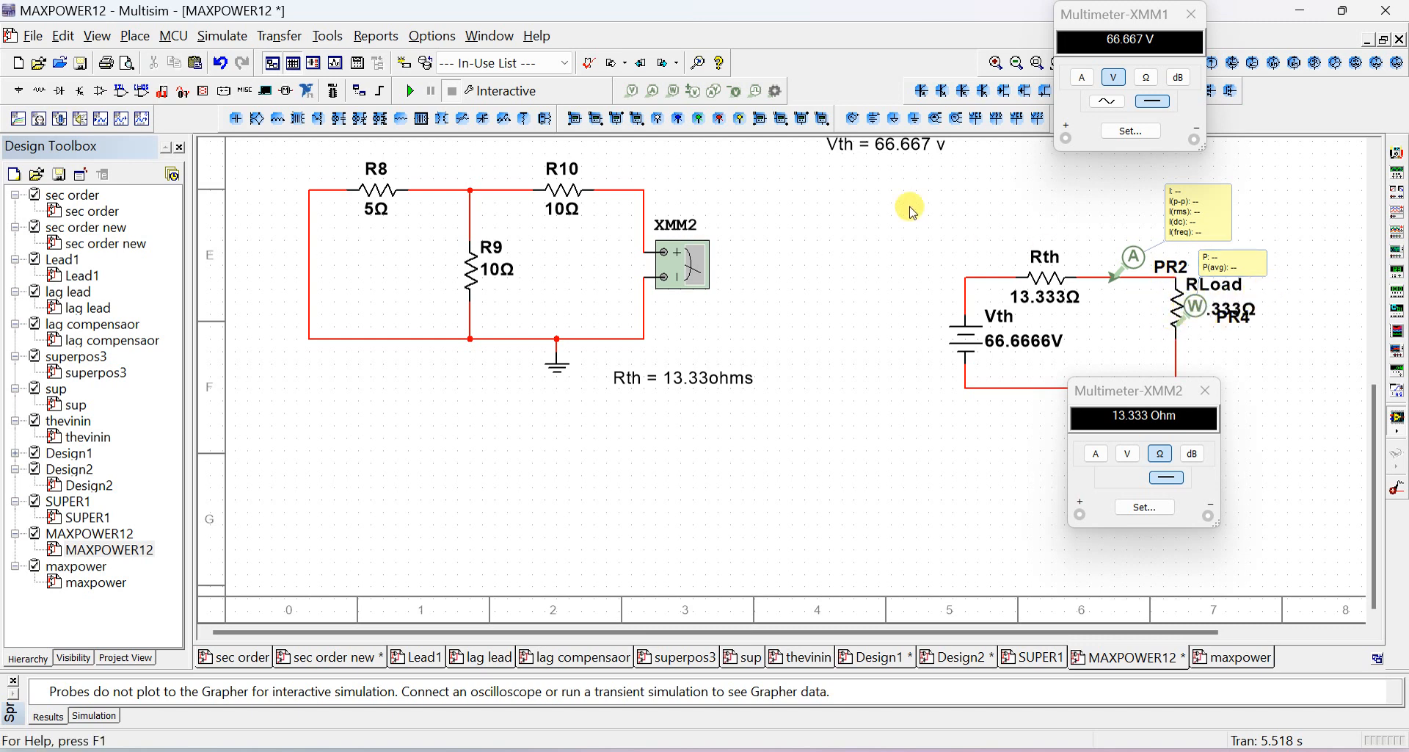
Step: Run the interactive simulation to read RLoad's current and power, review the original circuit, and stop the simulation
{"action": "left_click", "coordinate": [414, 92]}
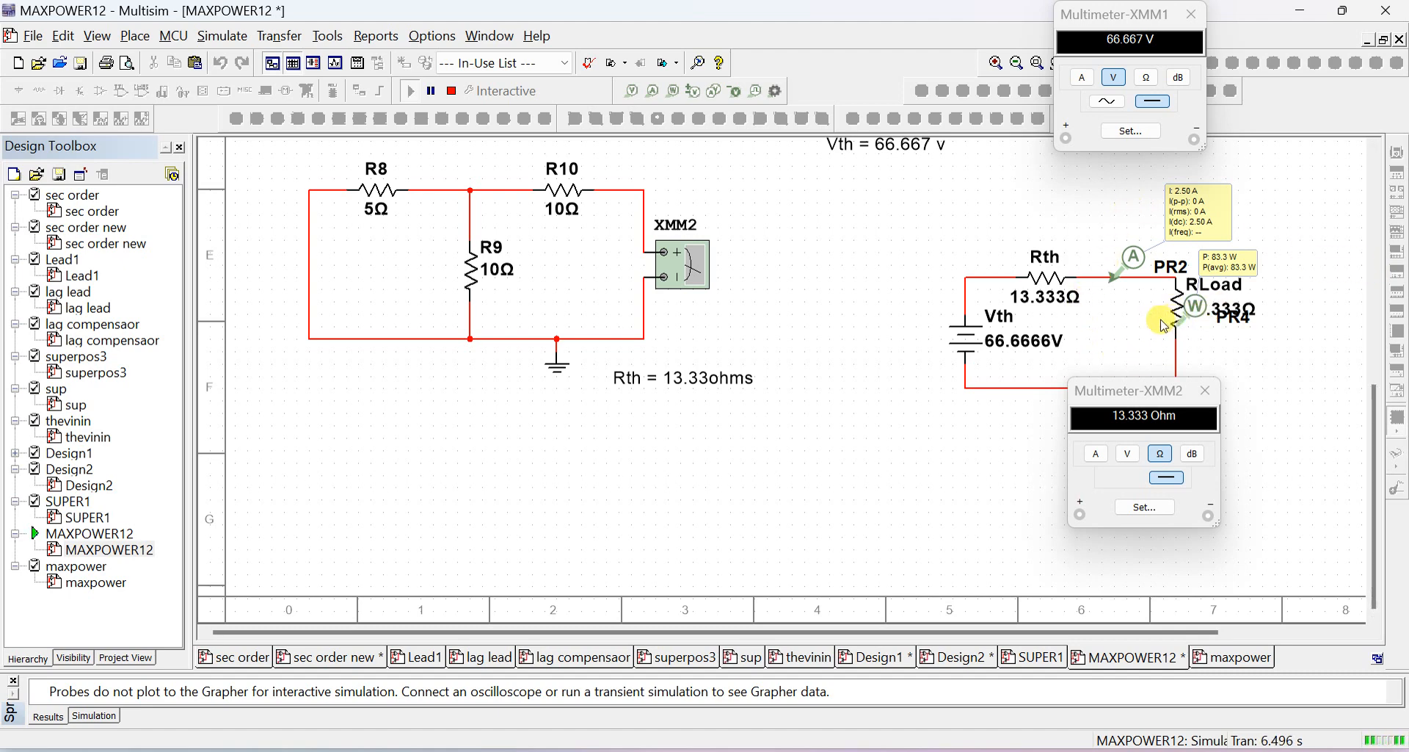
{"action": "scroll", "coordinate": [1380, 174], "scroll_direction": "up", "scroll_amount": 3}
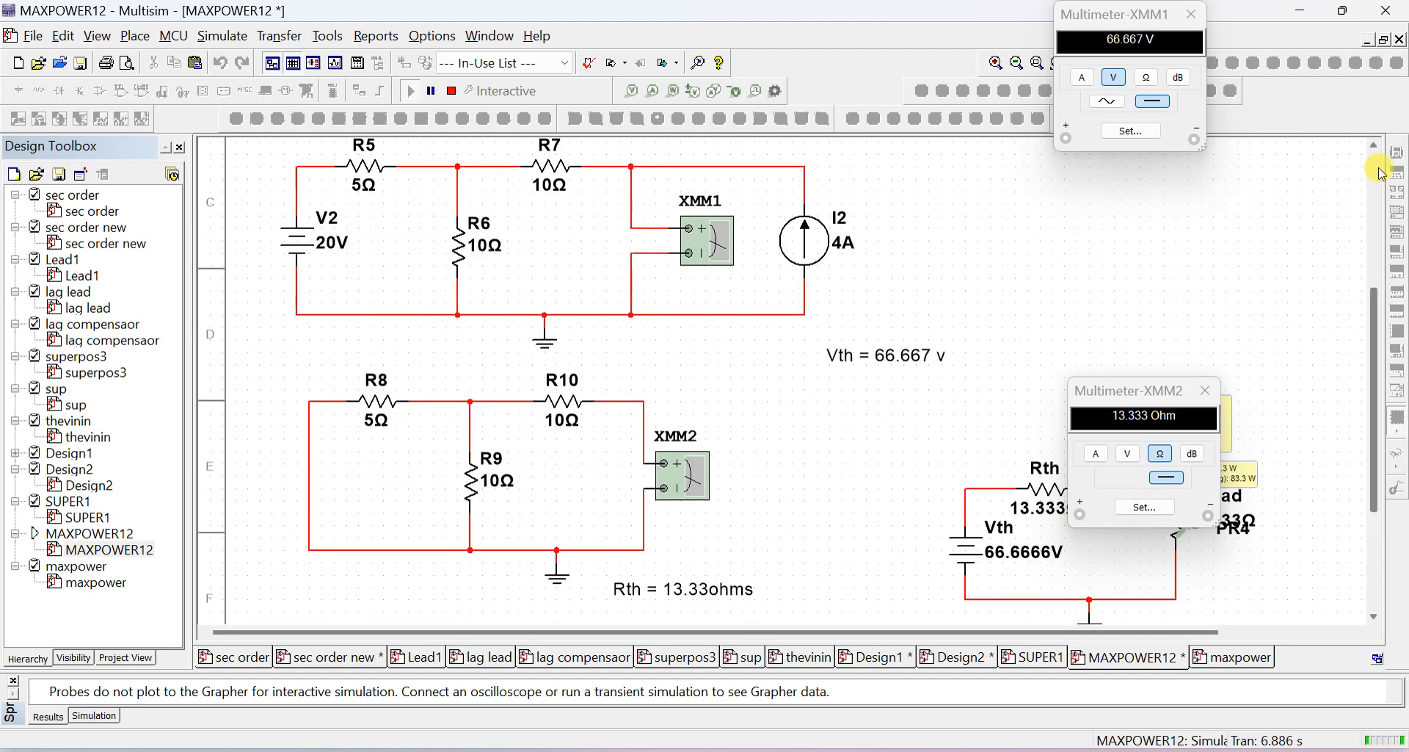
{"action": "scroll", "coordinate": [1380, 174], "scroll_direction": "up", "scroll_amount": 4}
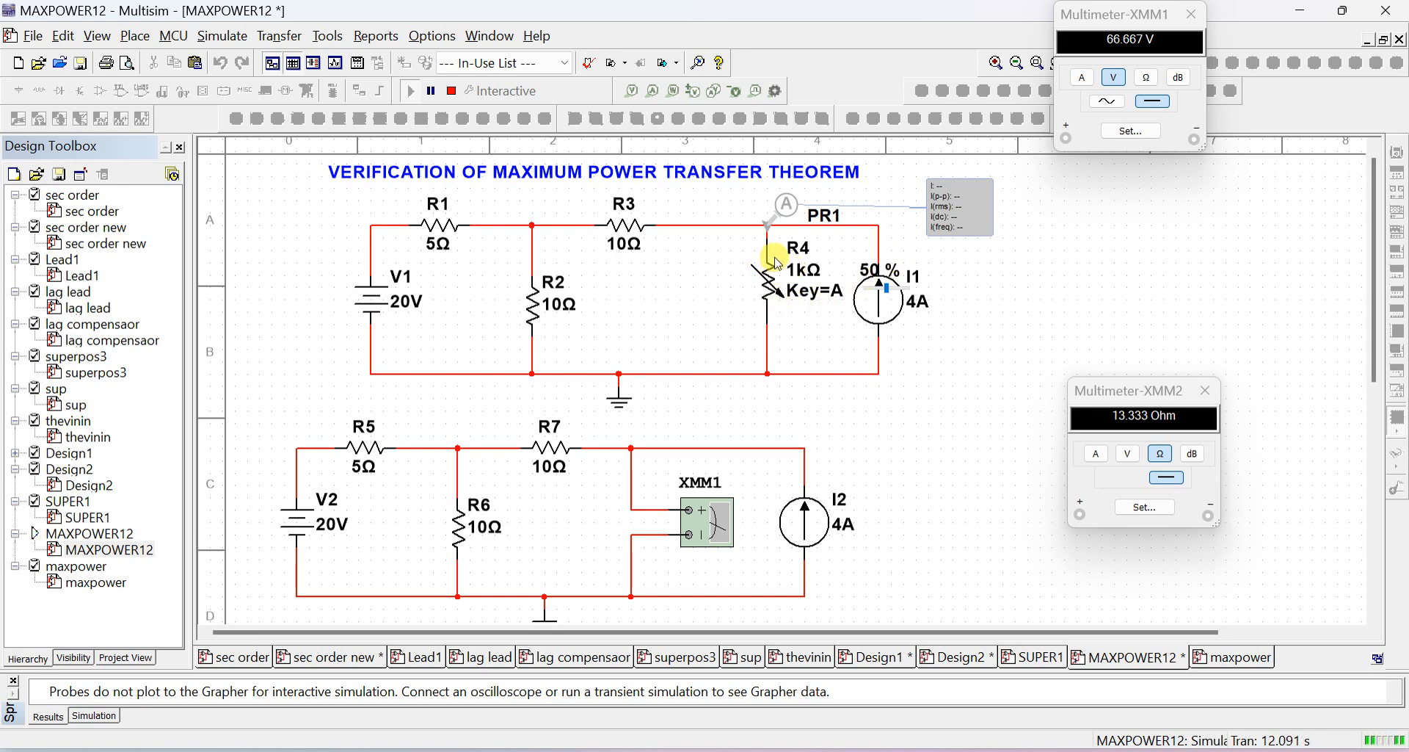
{"action": "left_click_drag", "start_coordinate": [1378, 373], "coordinate": [1397, 607]}
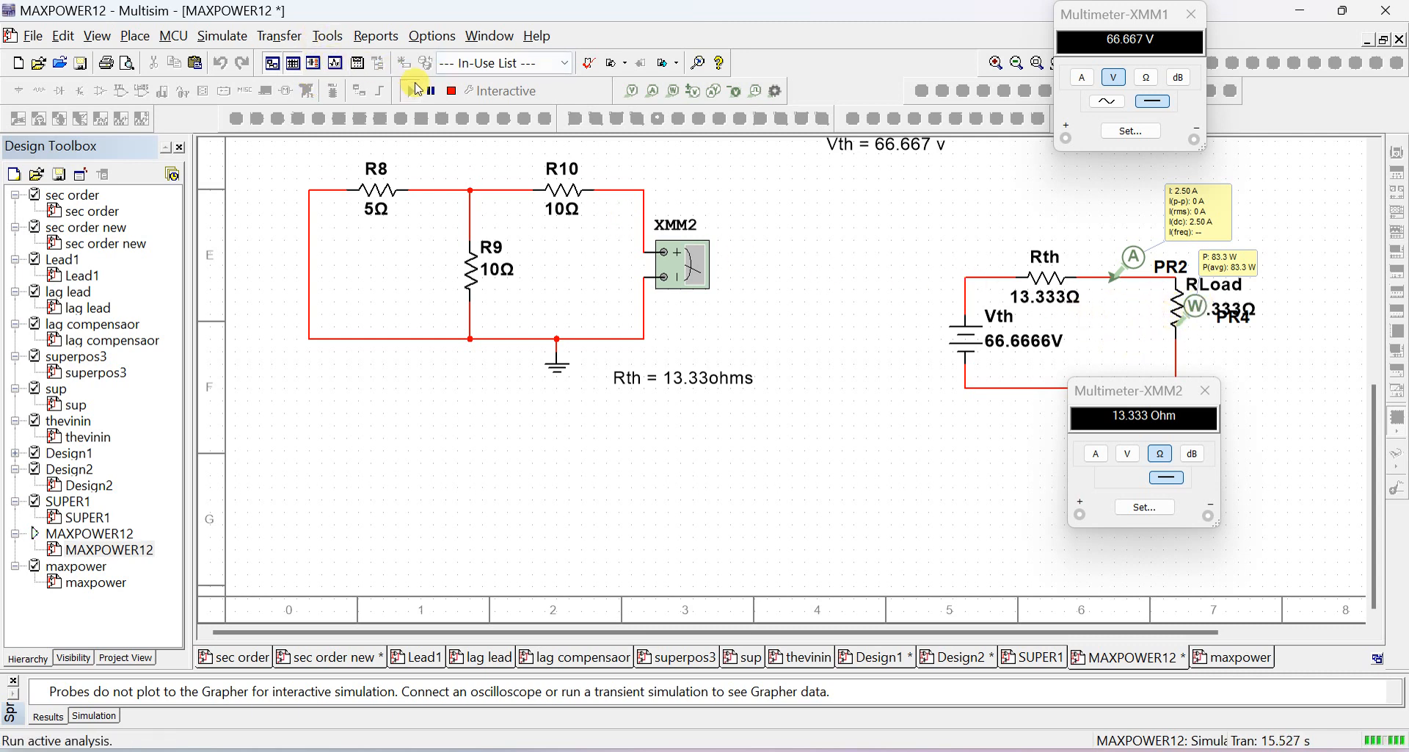
{"action": "left_click", "coordinate": [448, 96]}
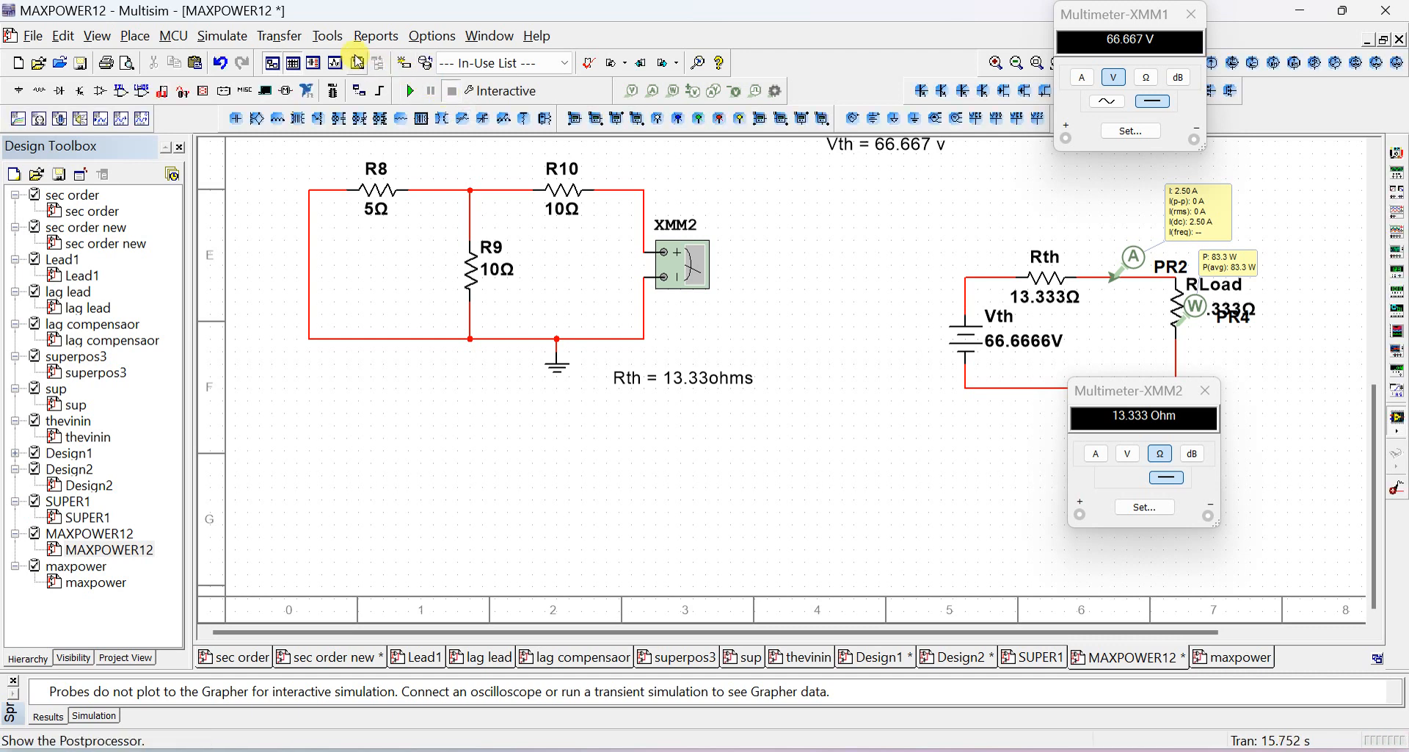
Step: Open the Analyses and Simulation settings and make Parameter Sweep the active analysis
{"action": "left_click", "coordinate": [219, 39]}
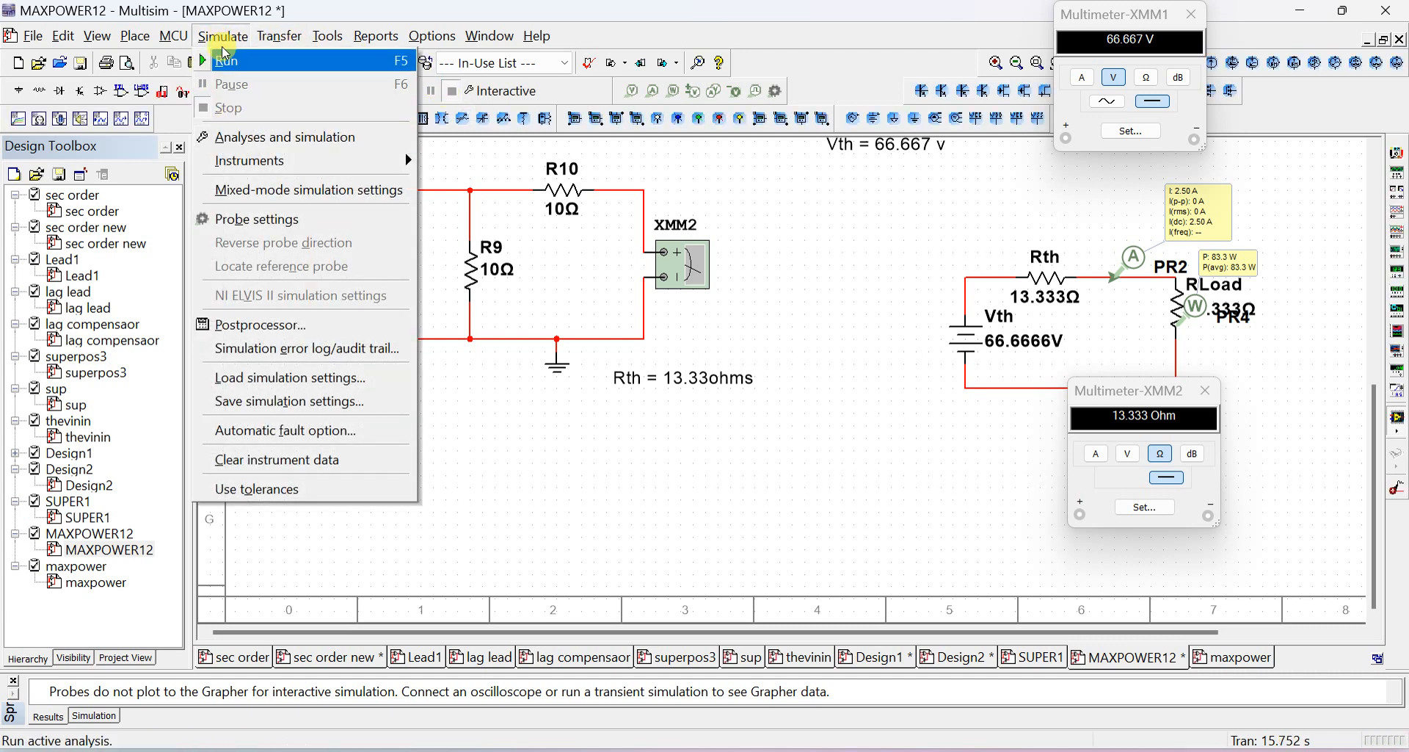
{"action": "left_click", "coordinate": [273, 141]}
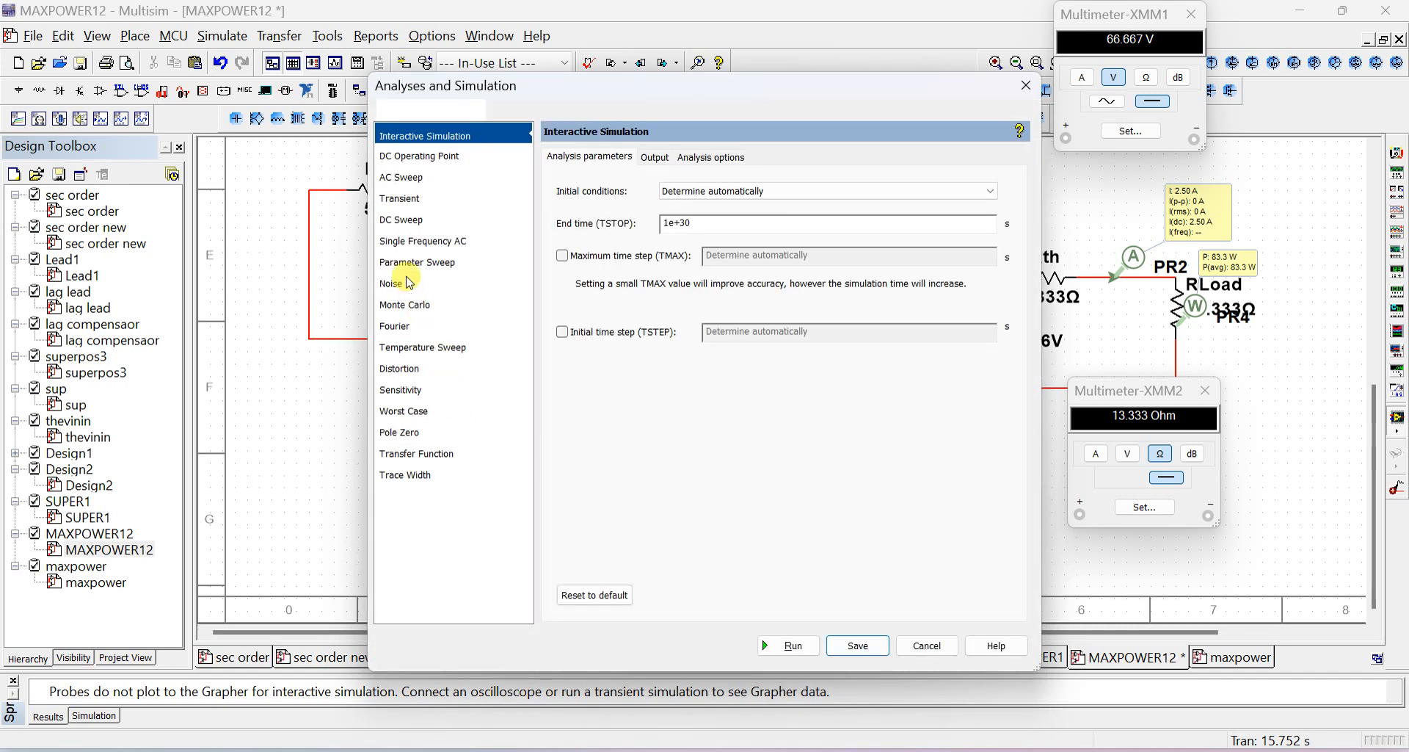
{"action": "left_click", "coordinate": [413, 261]}
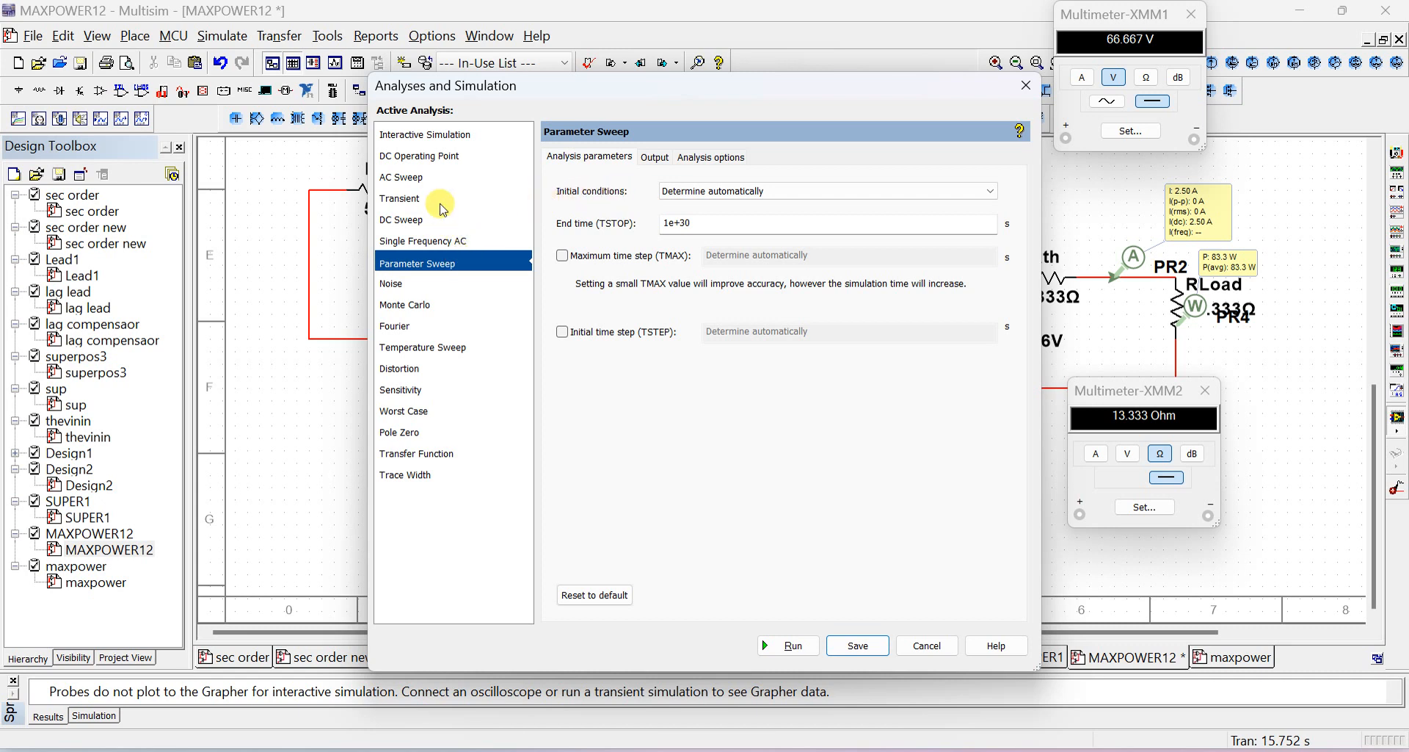
{"action": "left_click", "coordinate": [411, 241]}
{"action": "left_click", "coordinate": [412, 263]}
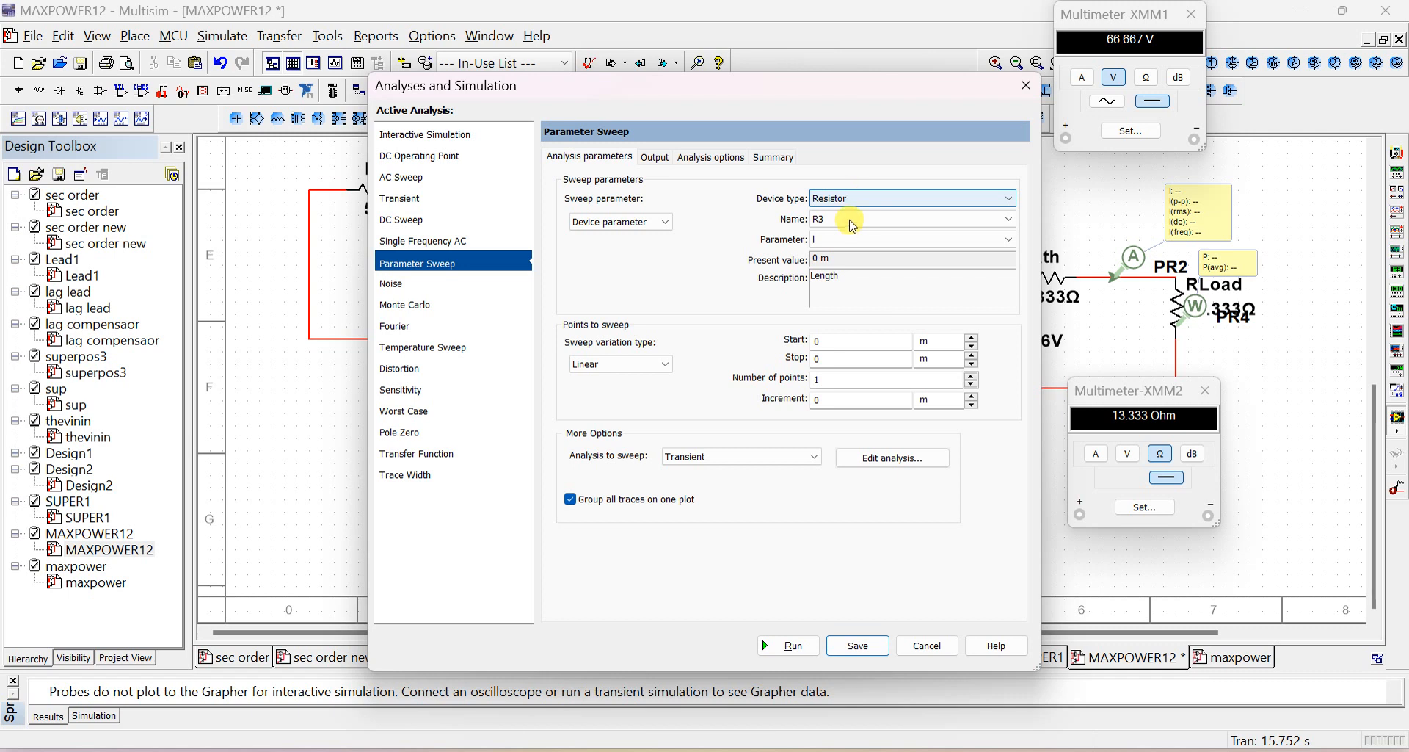
Step: Choose RLOAD as the resistor for the parameter sweep
{"action": "left_click", "coordinate": [852, 223]}
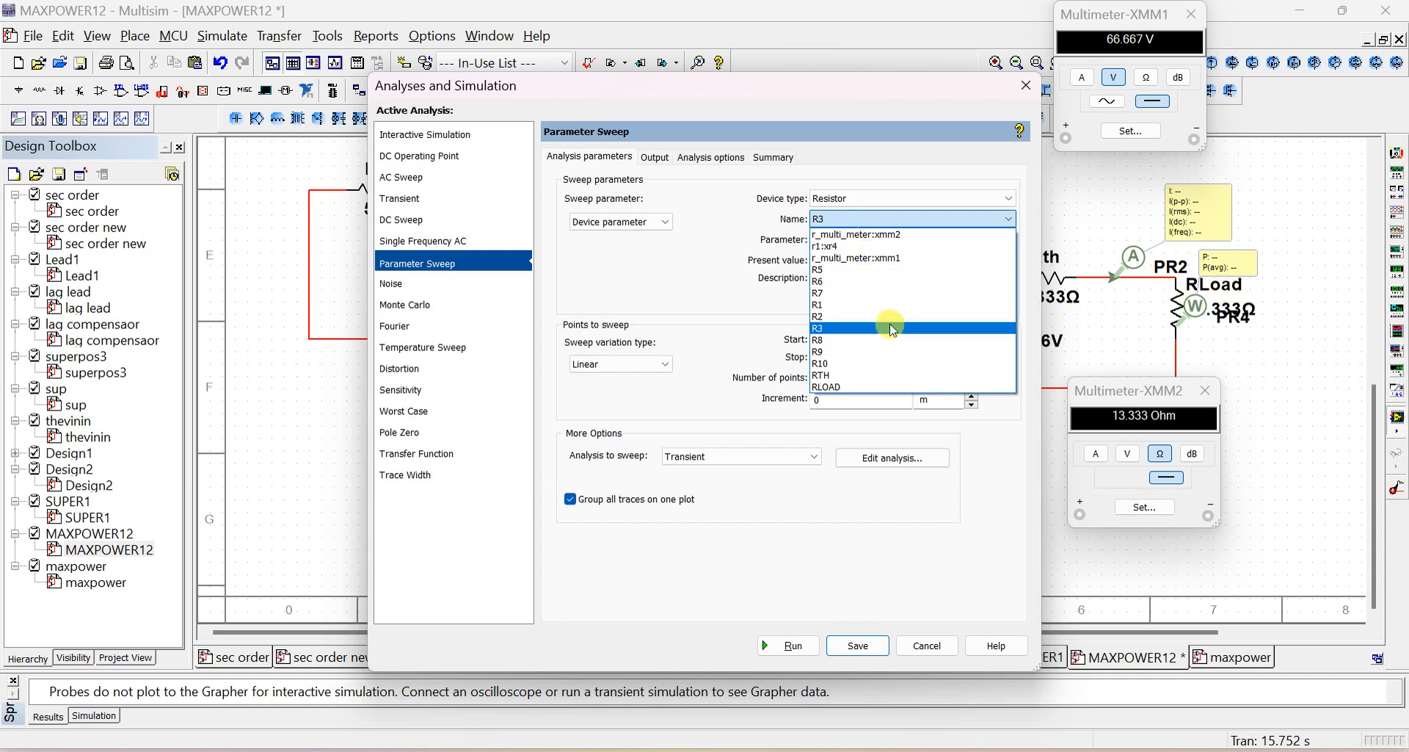
{"action": "left_click", "coordinate": [858, 390]}
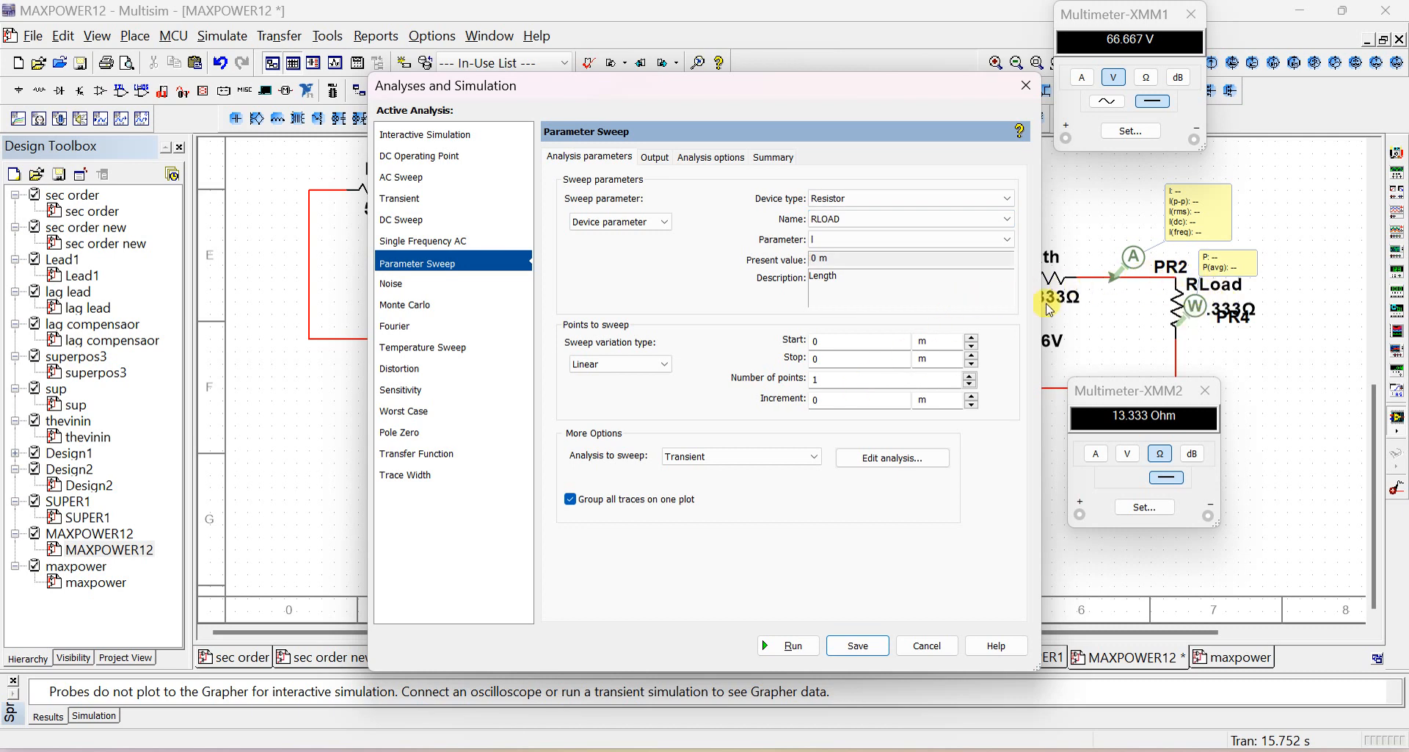
{"action": "left_click", "coordinate": [874, 219]}
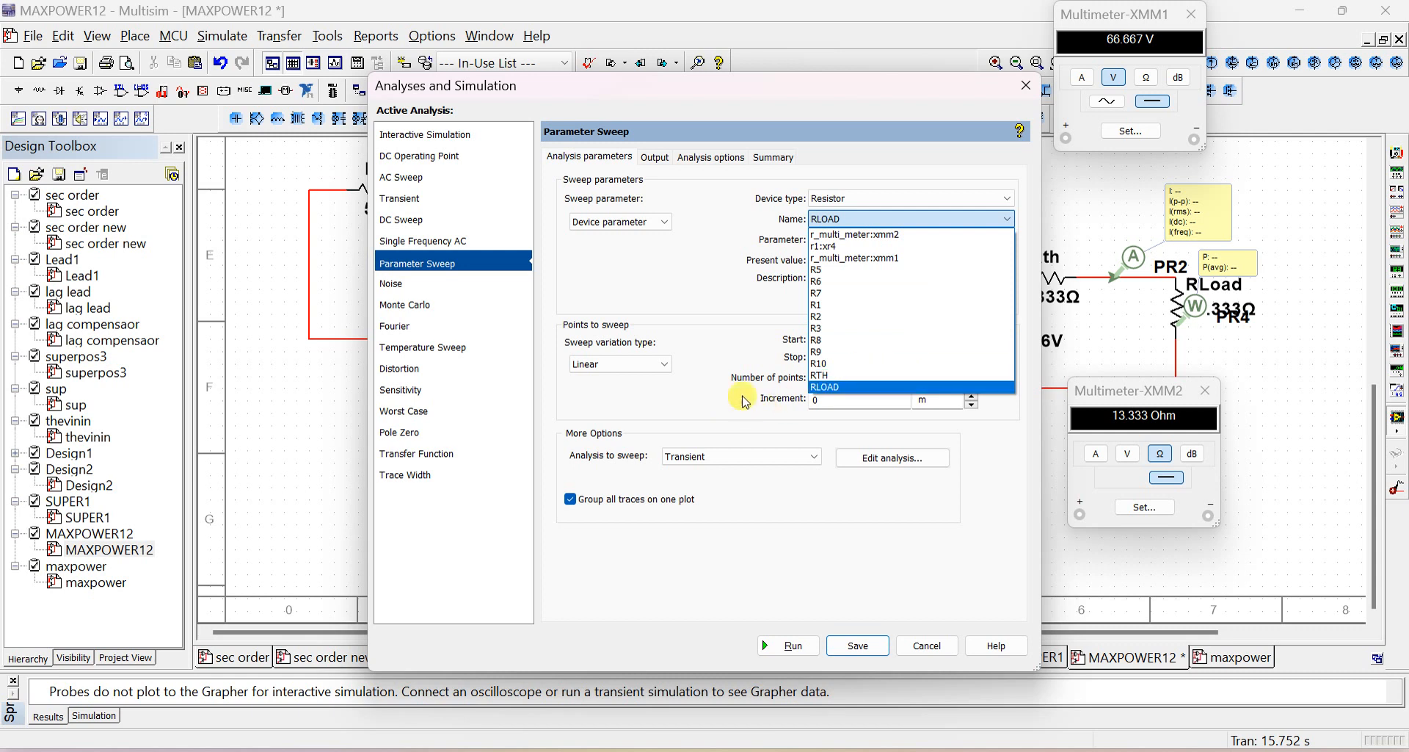
{"action": "left_click", "coordinate": [830, 387]}
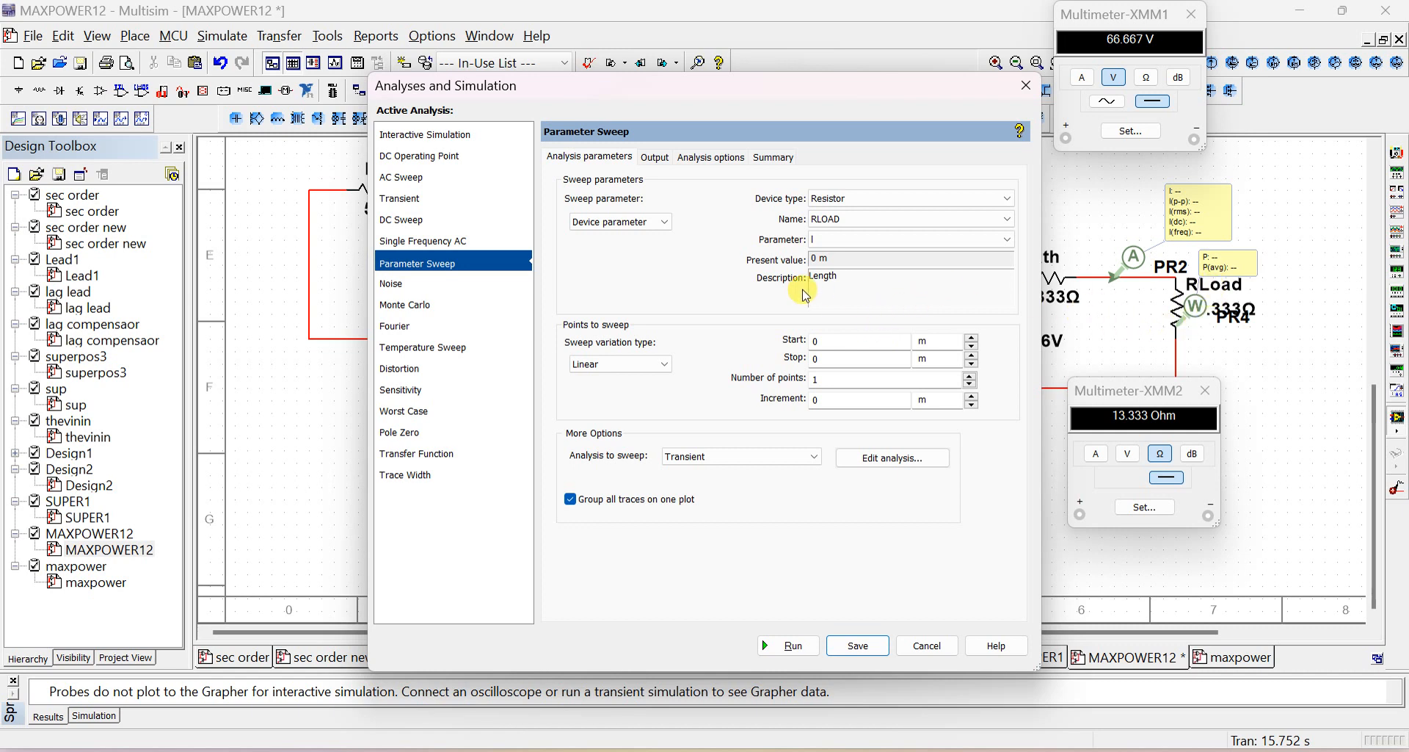
Step: Sweep RLOAD's resistance parameter, with a start value of 1 Ω and a stop value of 25 Ω
{"action": "left_click", "coordinate": [841, 247]}
{"action": "left_click", "coordinate": [830, 266]}
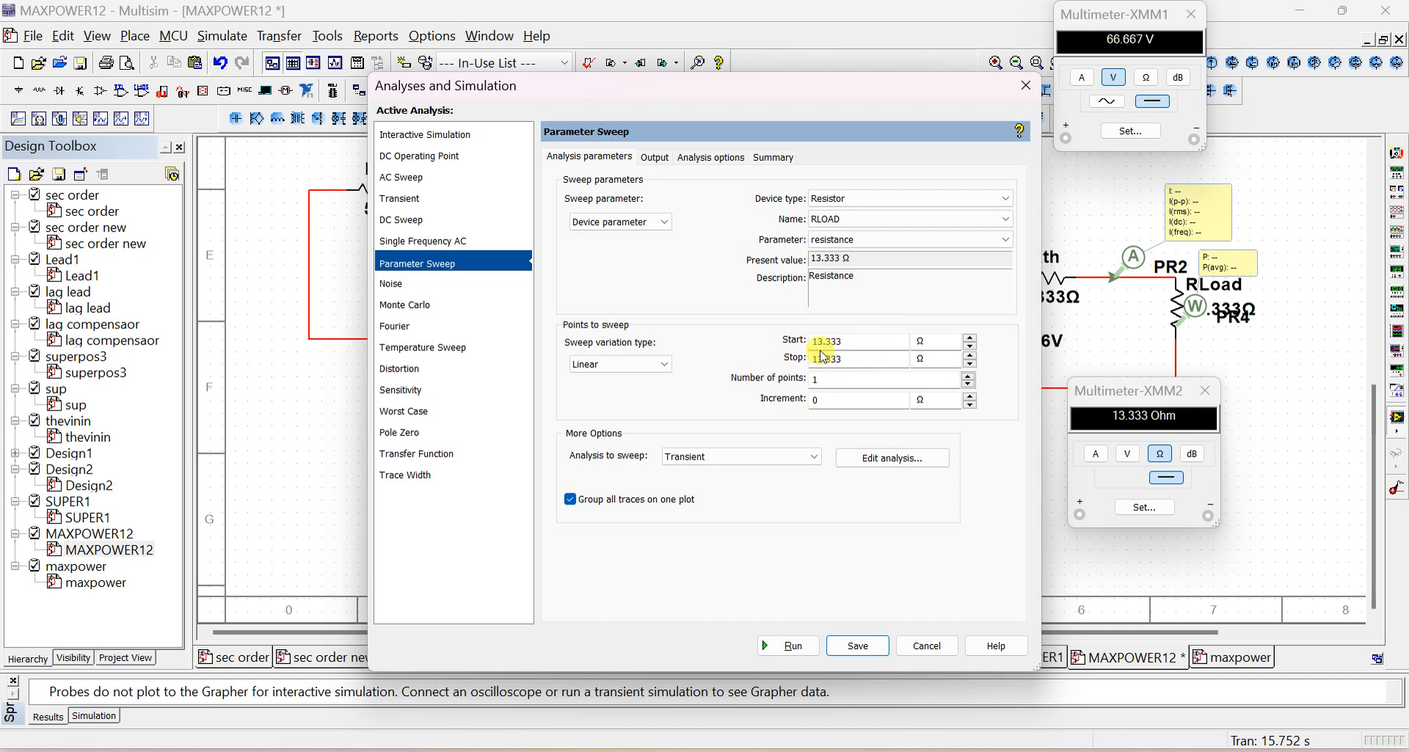
{"action": "left_click", "coordinate": [851, 344]}
{"action": "left_click_drag", "start_coordinate": [850, 344], "coordinate": [749, 360]}
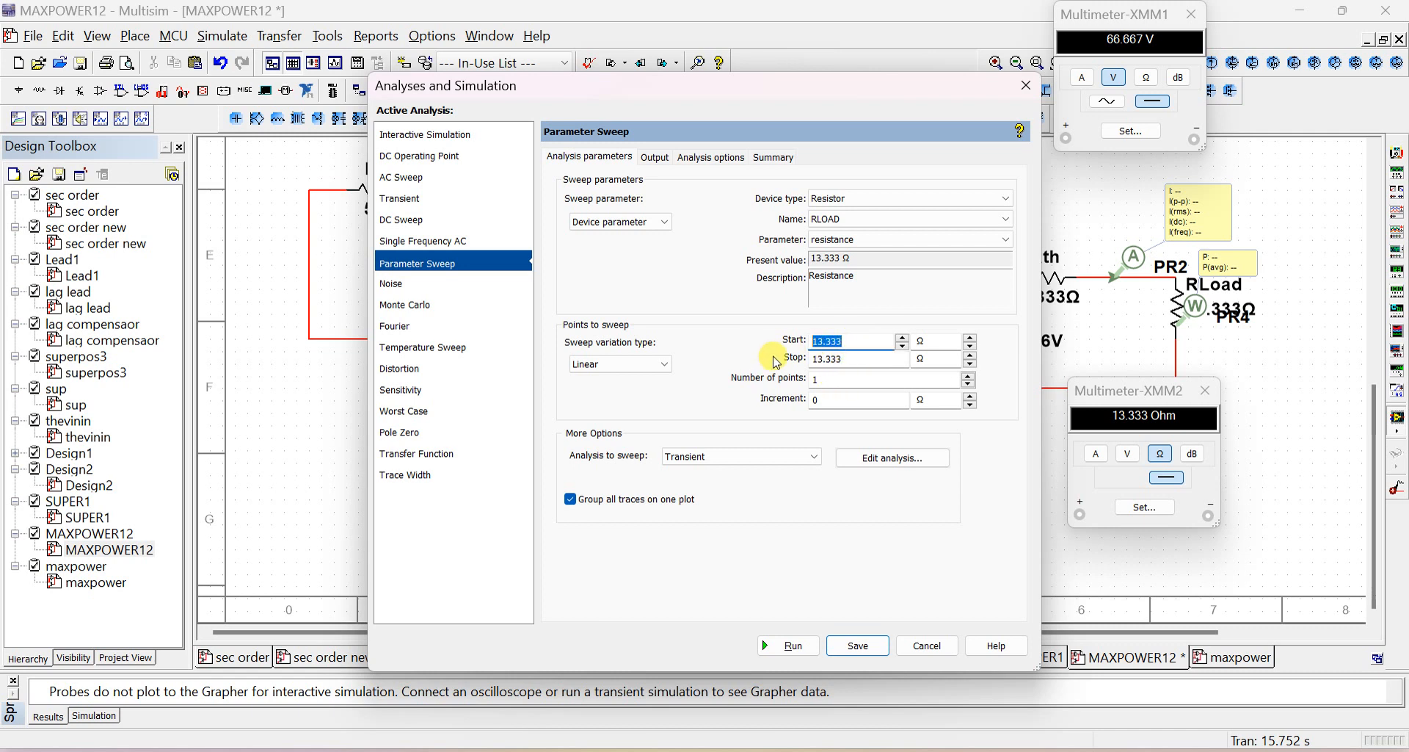
{"action": "type", "text": "1"}
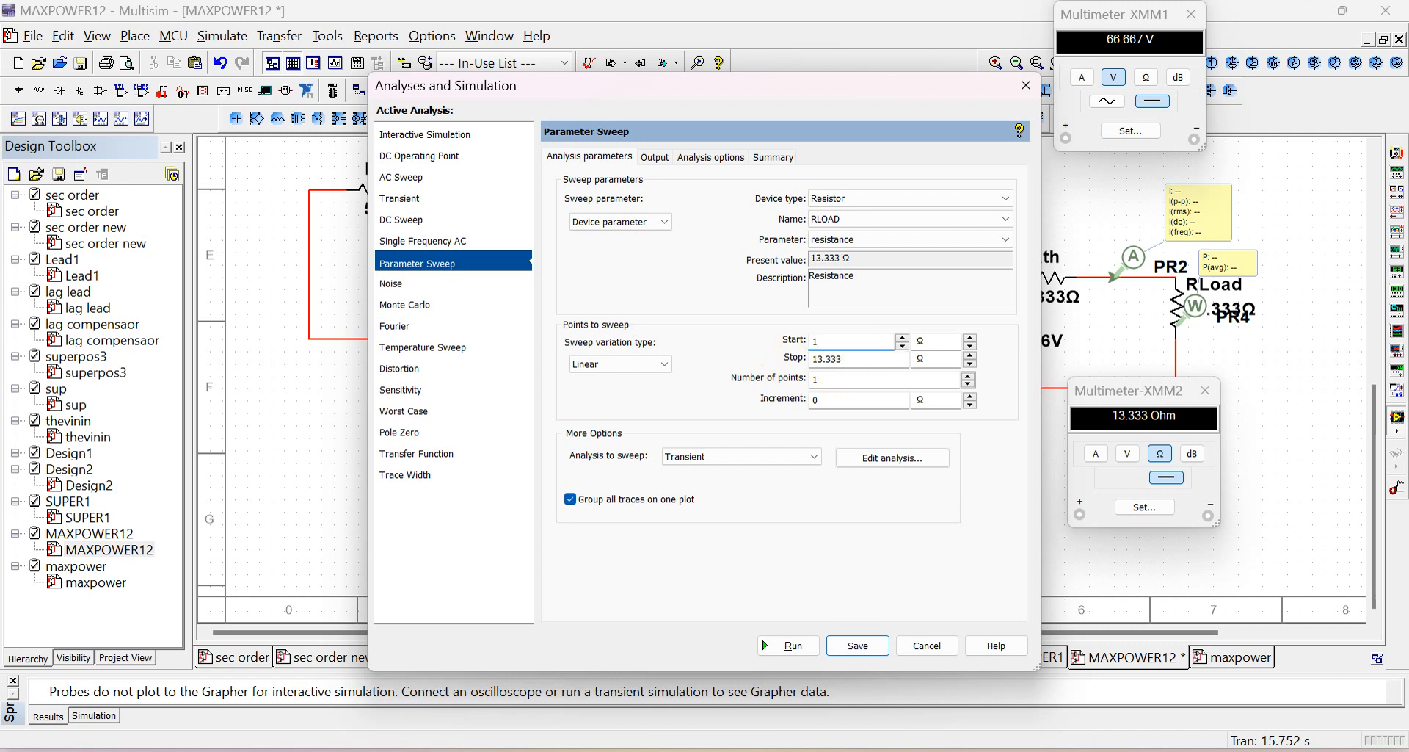
{"action": "left_click", "coordinate": [849, 360]}
{"action": "left_click_drag", "start_coordinate": [849, 359], "coordinate": [773, 388]}
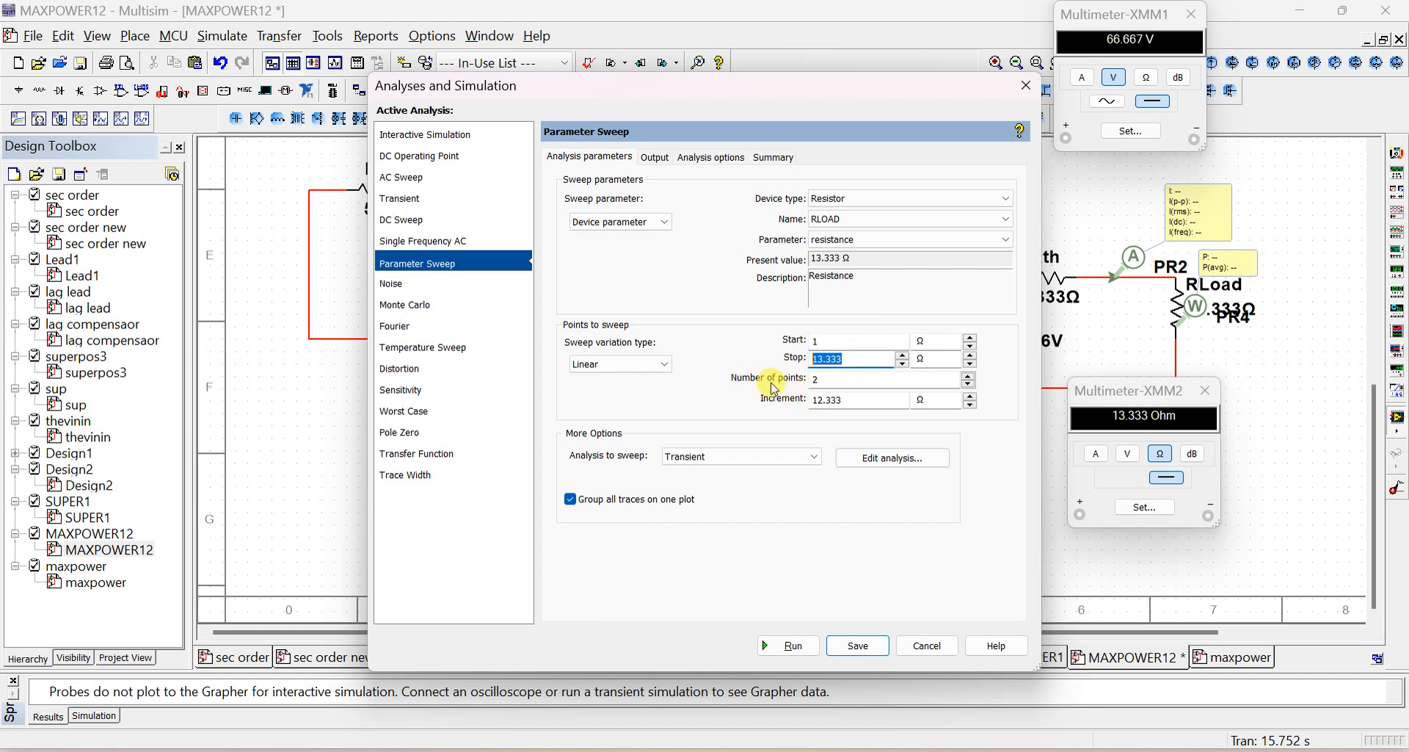
{"action": "type", "text": "25"}
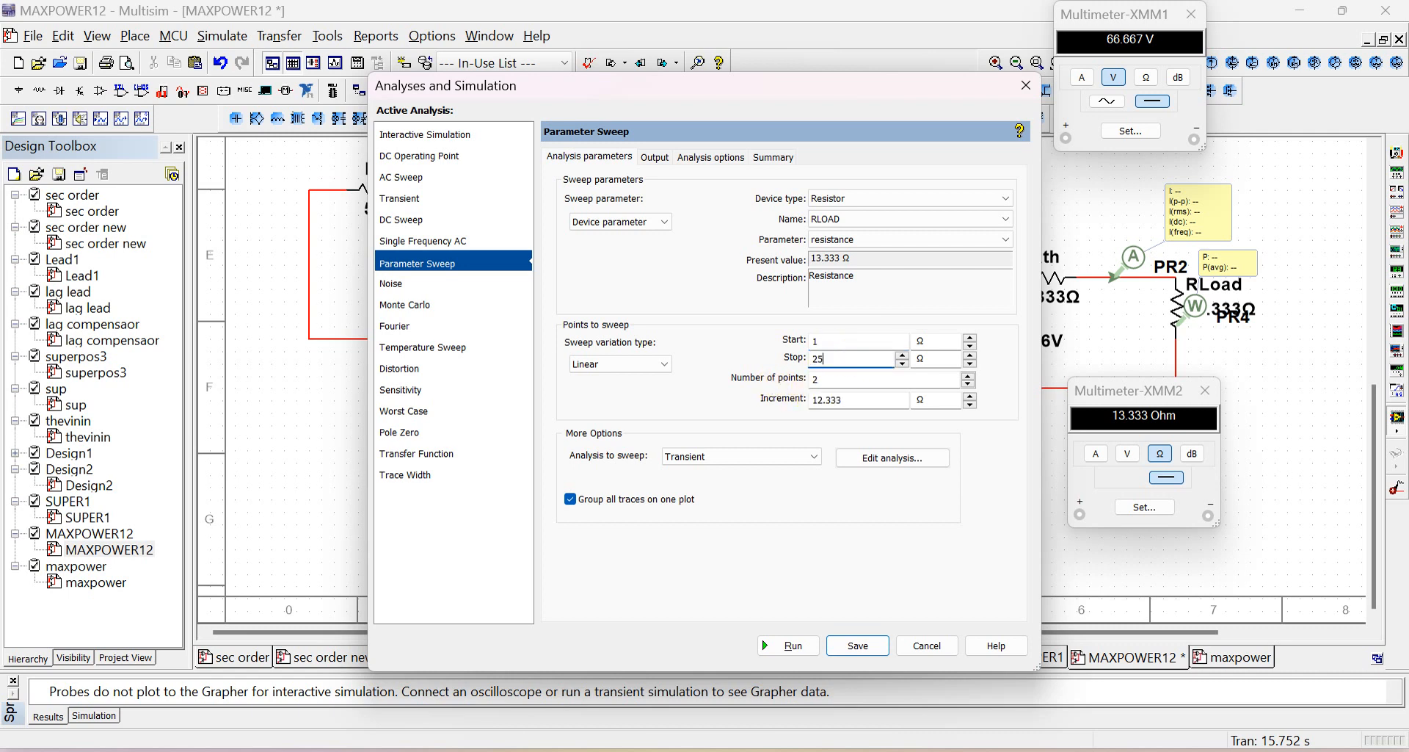
Step: Set the increment of the resistance sweep to 0.1 Ω
{"action": "double_click", "coordinate": [835, 403]}
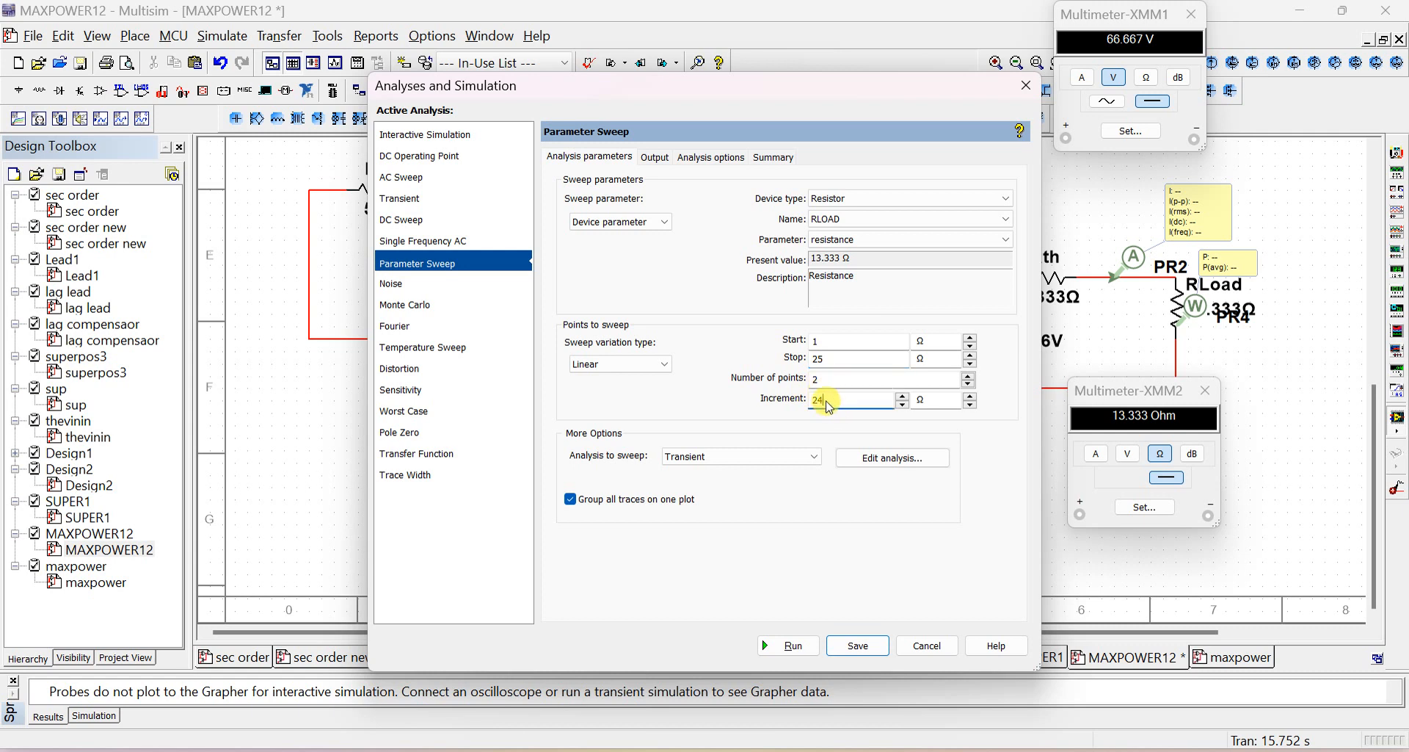
{"action": "type", "text": "0.1"}
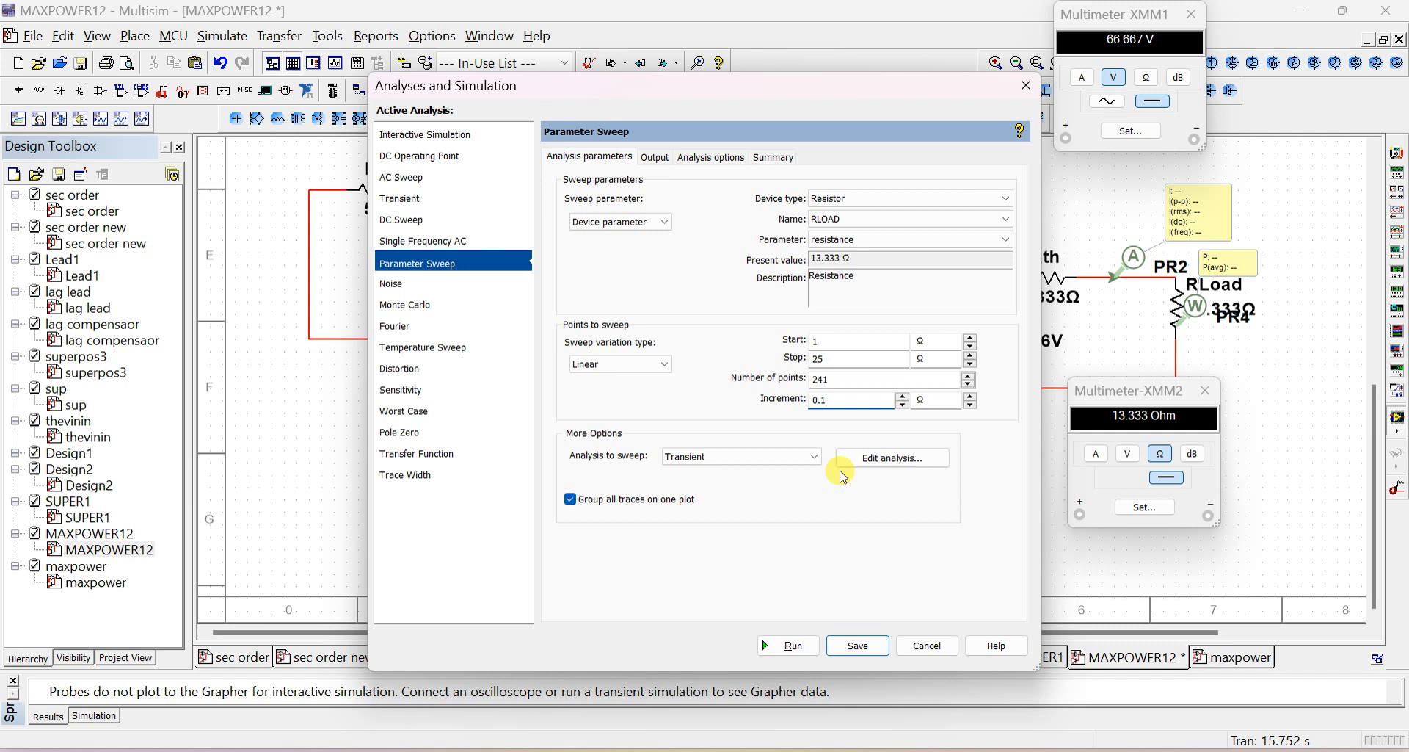
{"action": "left_click", "coordinate": [833, 386]}
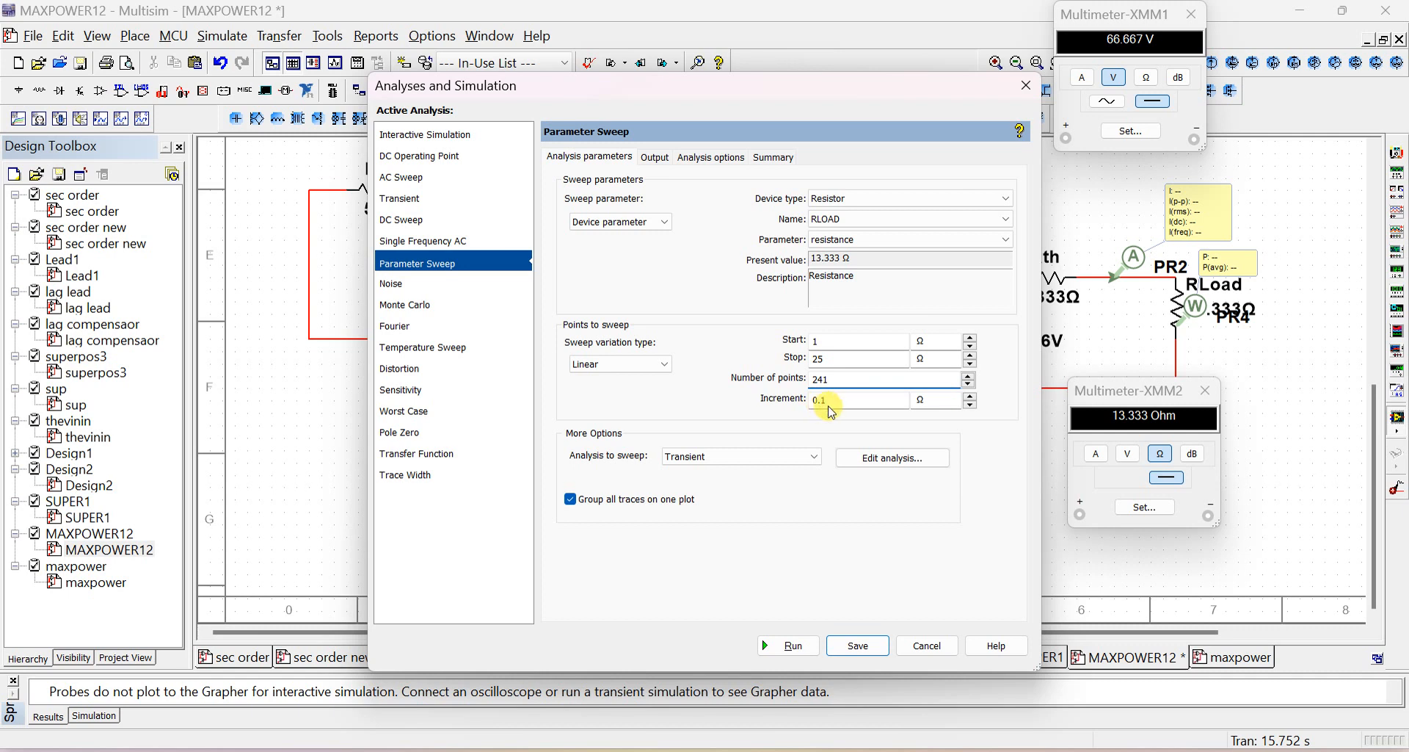
{"action": "left_click", "coordinate": [831, 404]}
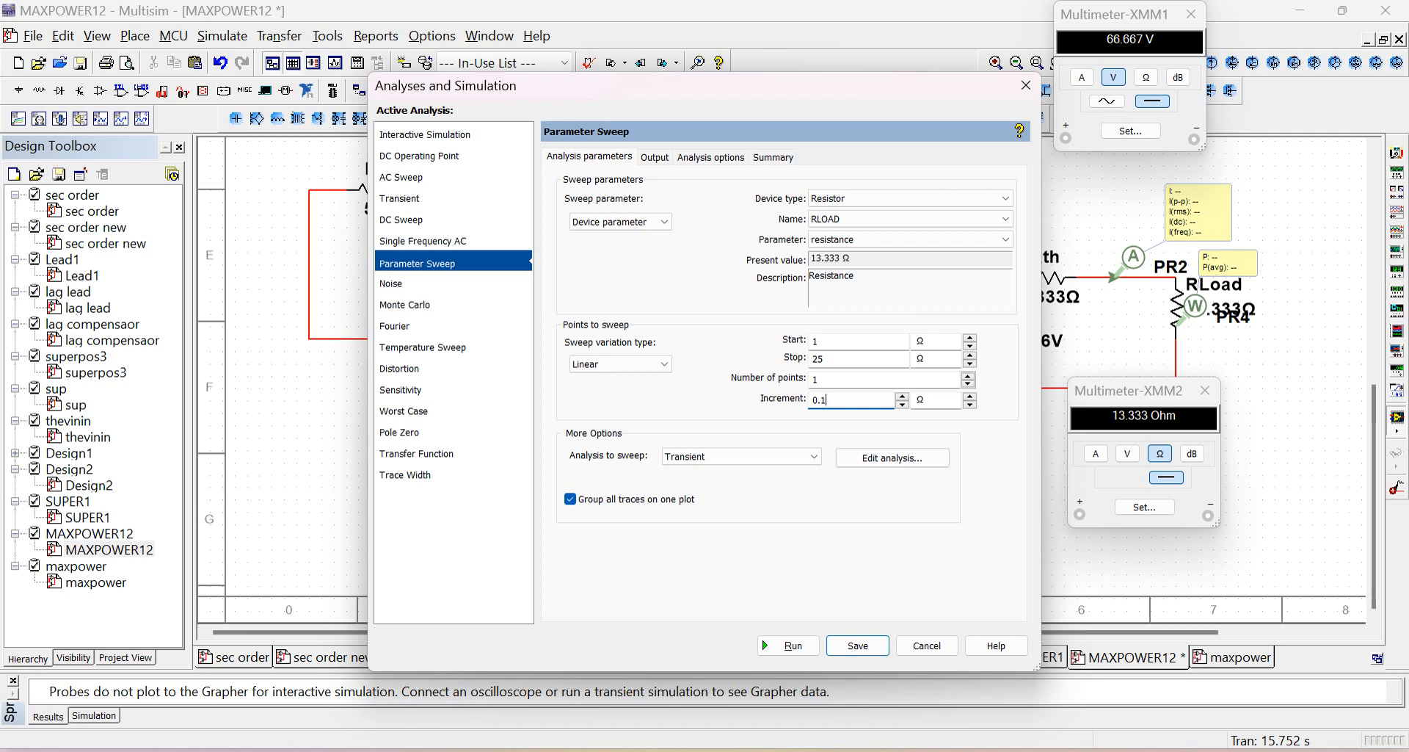
{"action": "left_click", "coordinate": [904, 533]}
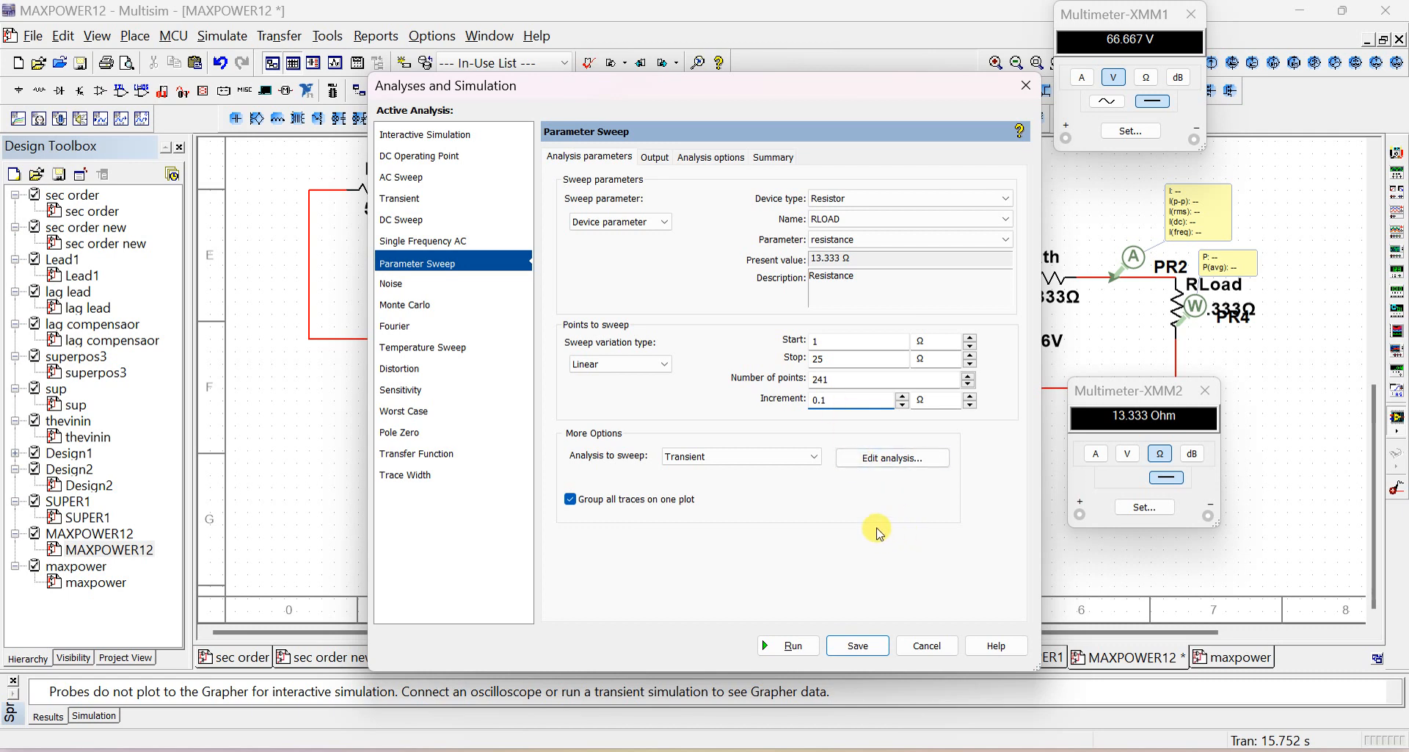
Step: Choose DC Operating Point as the analysis to sweep and run the parameter sweep
{"action": "left_click", "coordinate": [698, 458]}
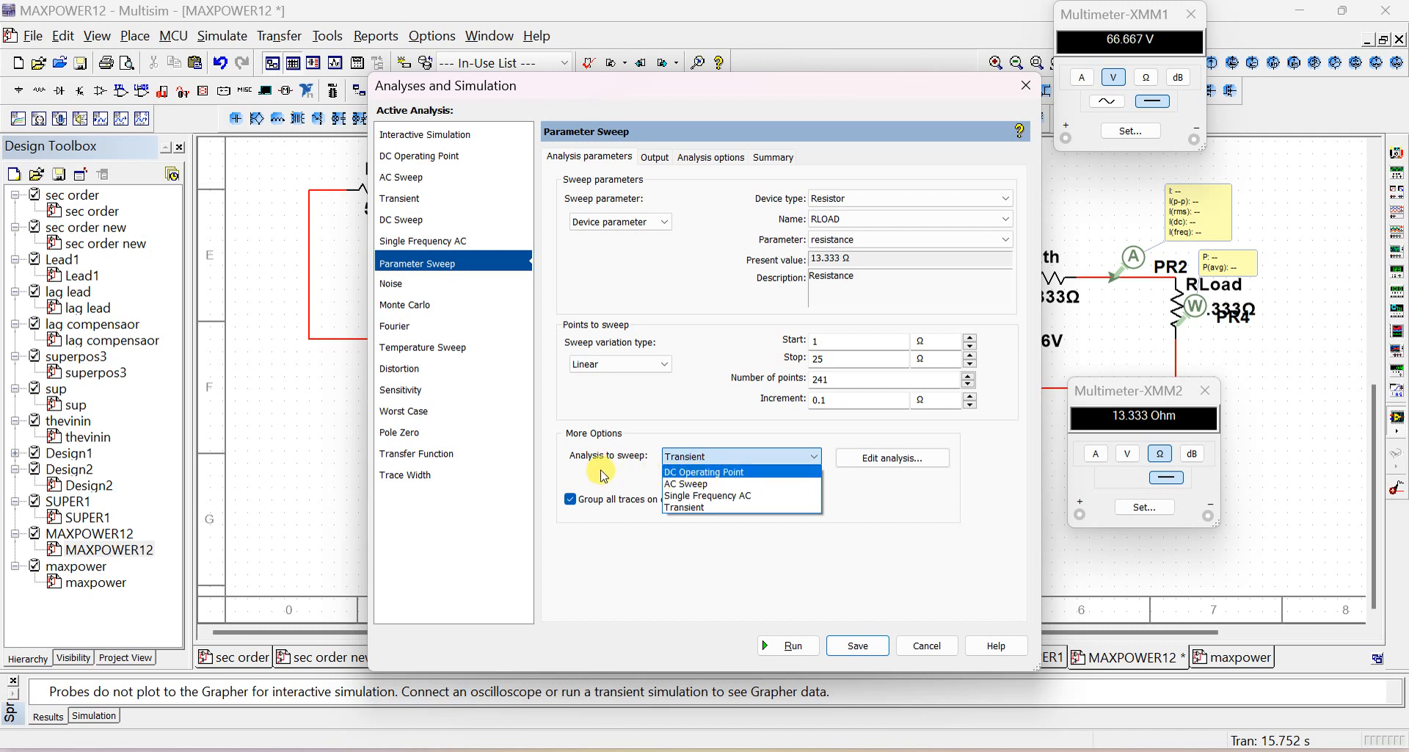
{"action": "left_click", "coordinate": [690, 474]}
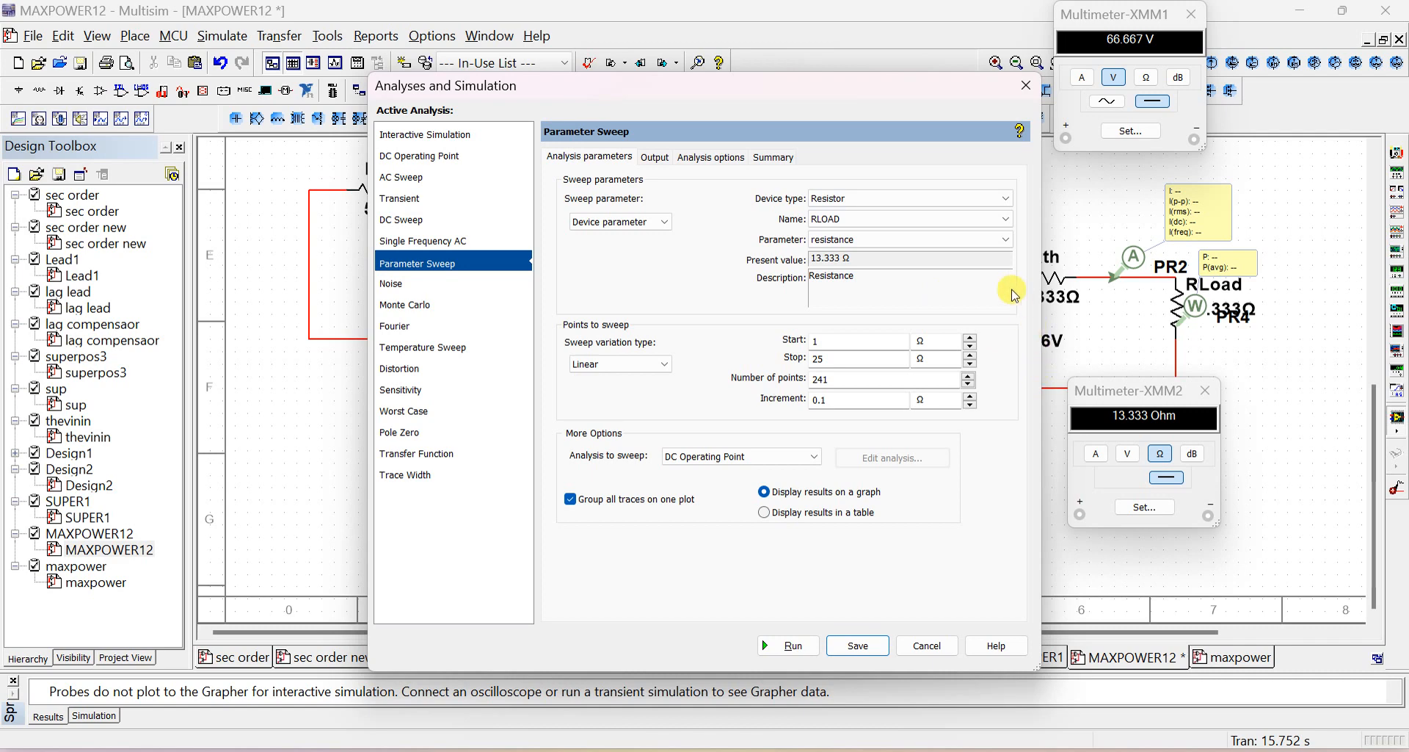
{"action": "left_click_drag", "start_coordinate": [805, 85], "coordinate": [588, 124]}
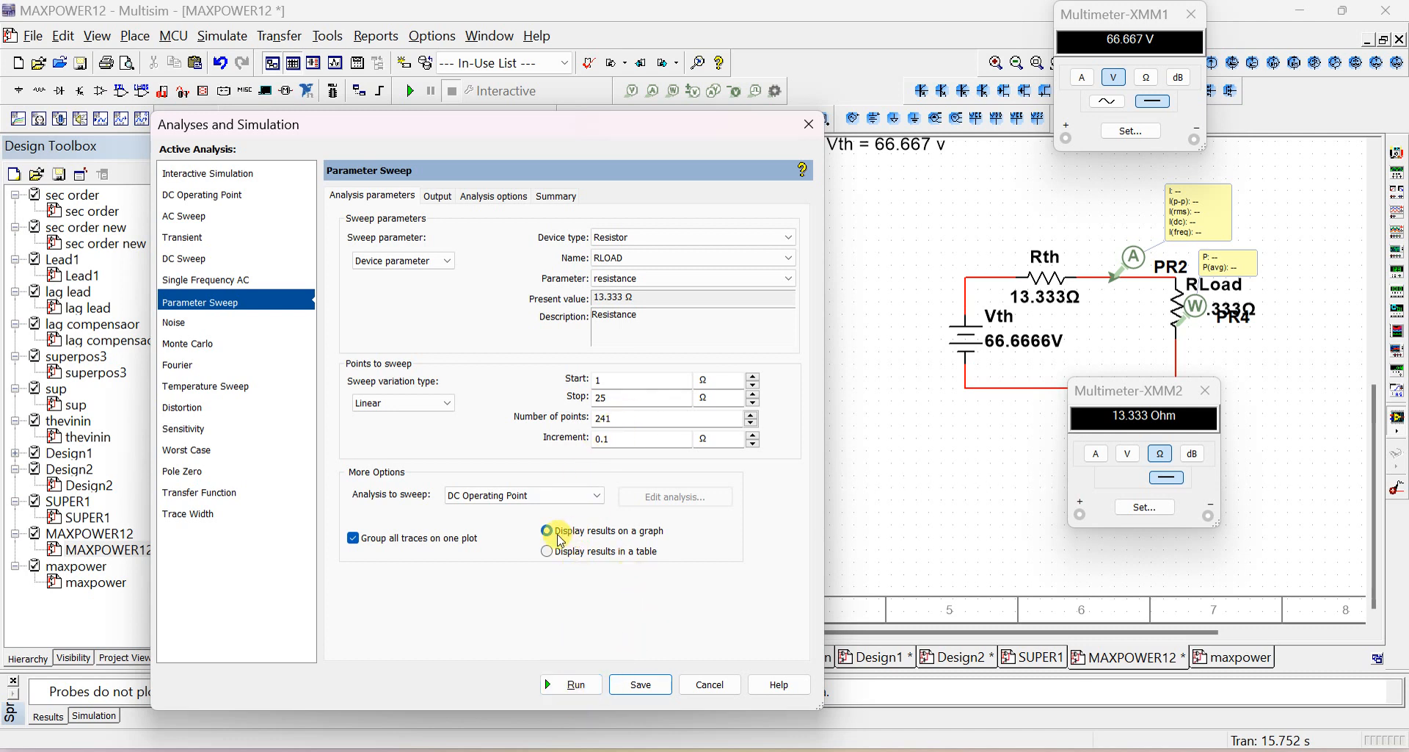
{"action": "left_click", "coordinate": [580, 685]}
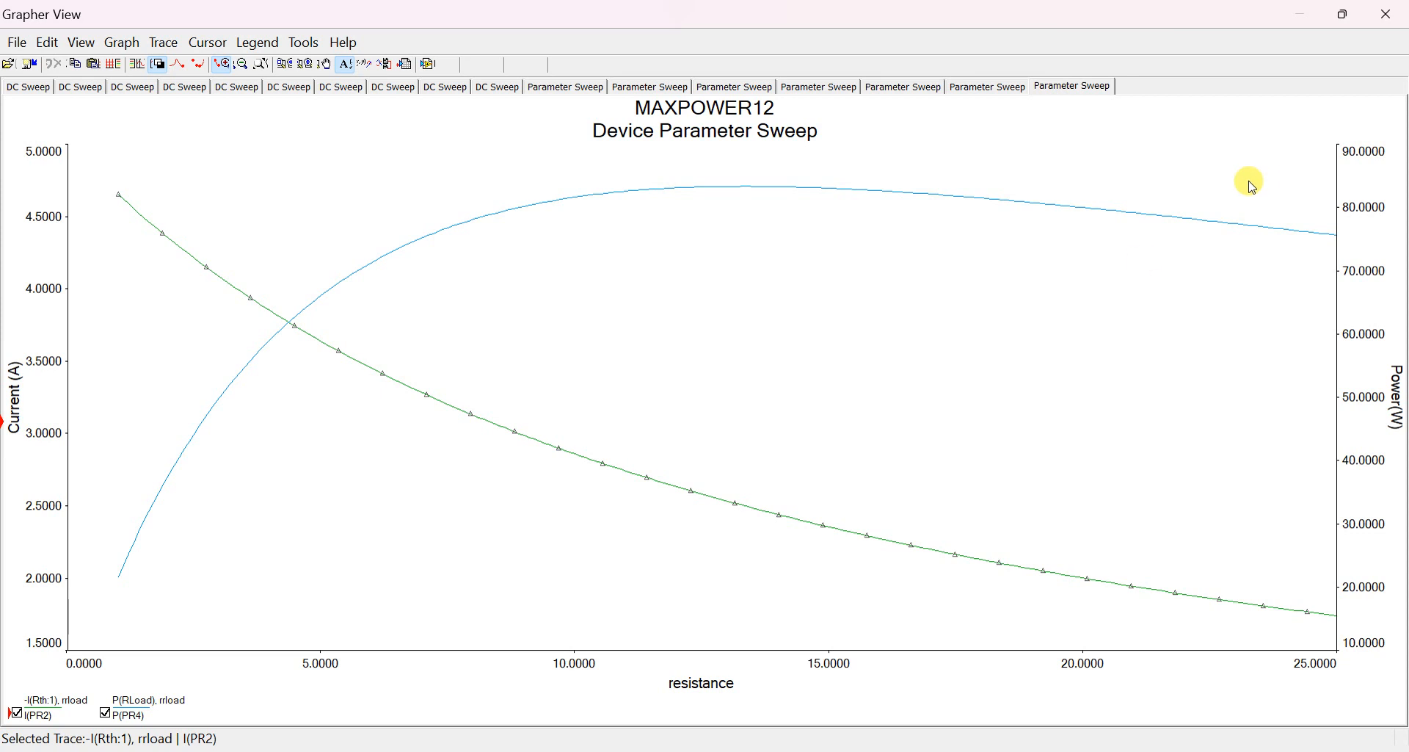
Step: Hide the I(PR2) current trace and the legend so the graph shows only the load power curve
{"action": "left_click", "coordinate": [17, 713]}
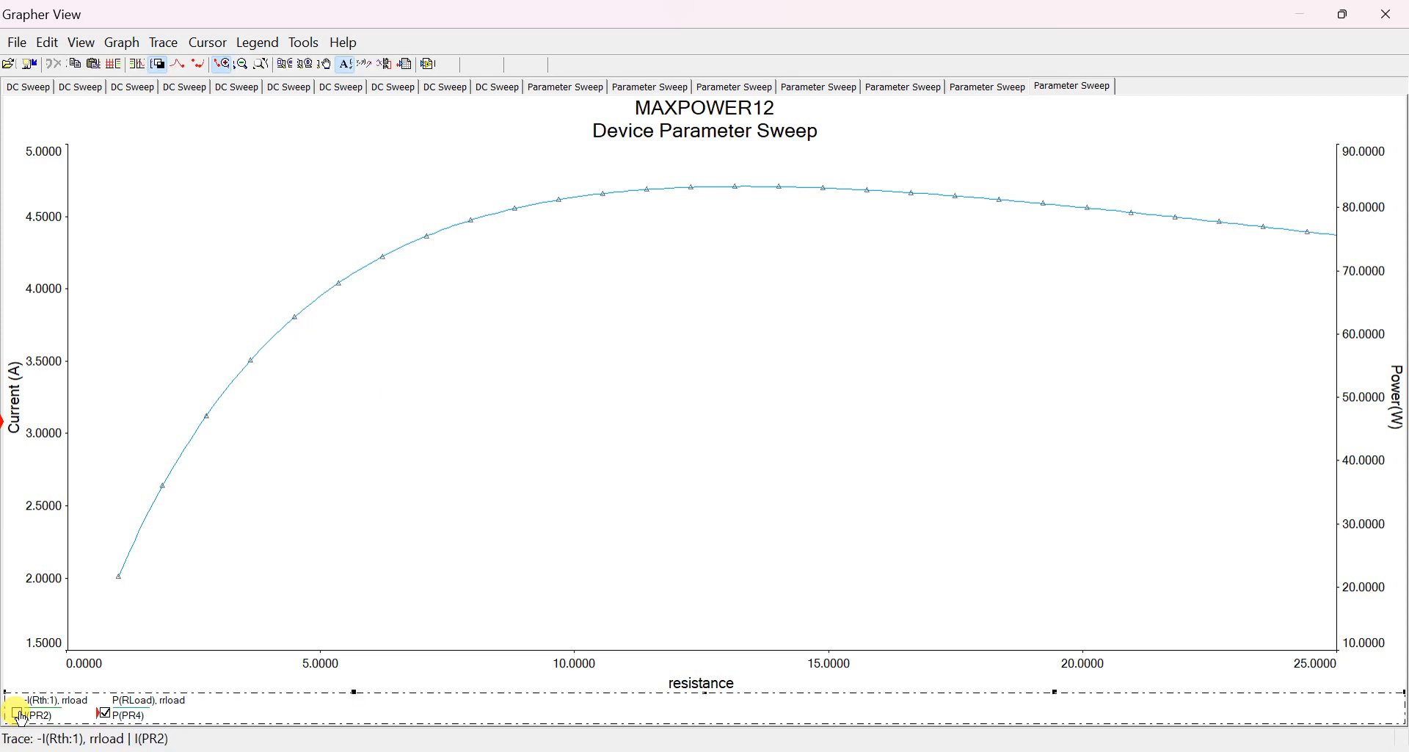
{"action": "left_click", "coordinate": [18, 714]}
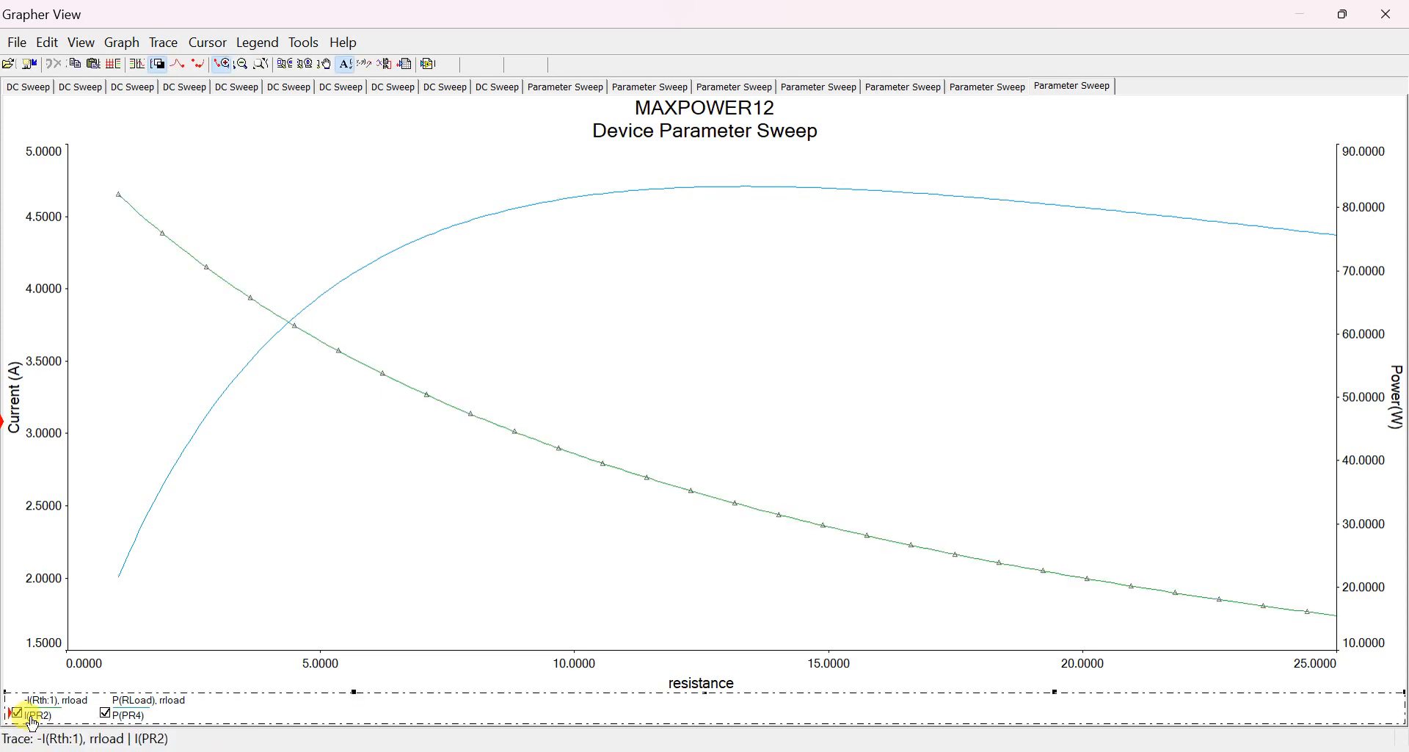
{"action": "left_click", "coordinate": [18, 714]}
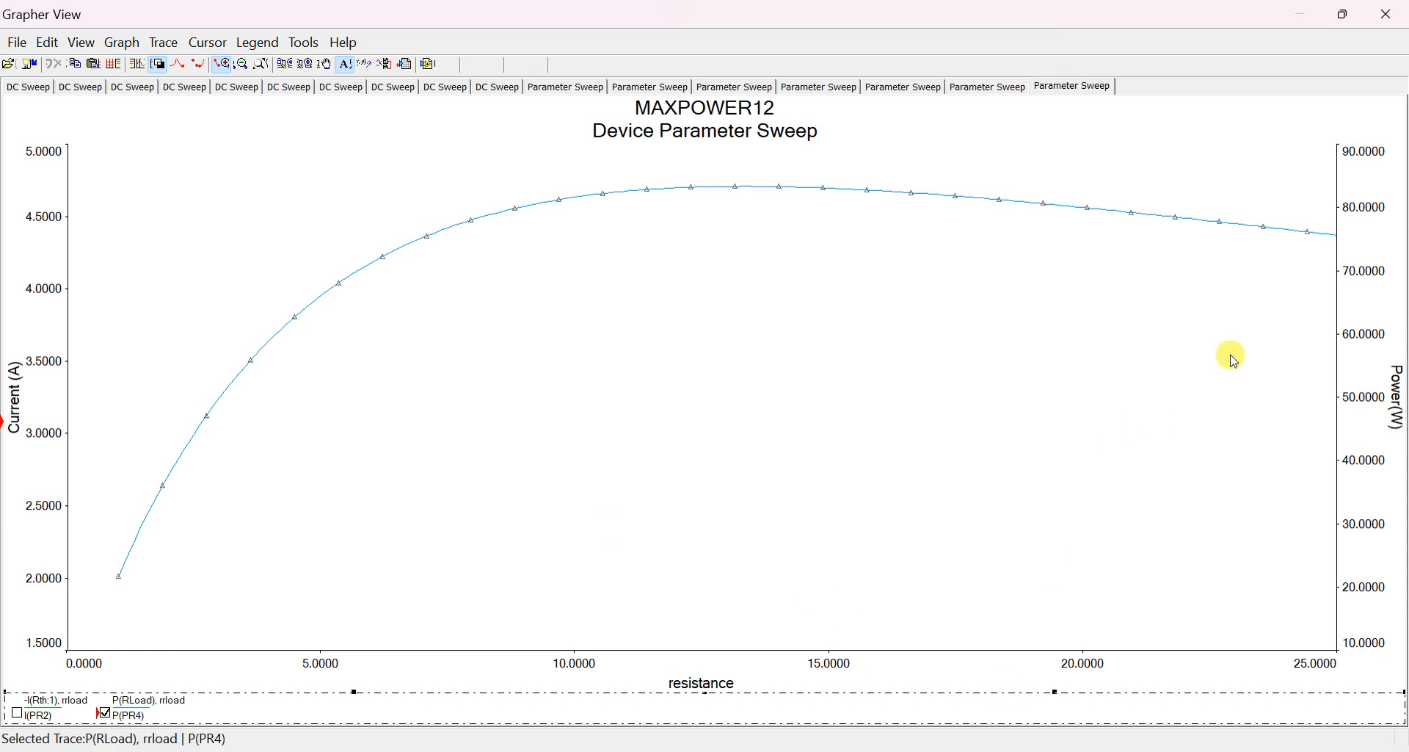
{"action": "left_click", "coordinate": [157, 70]}
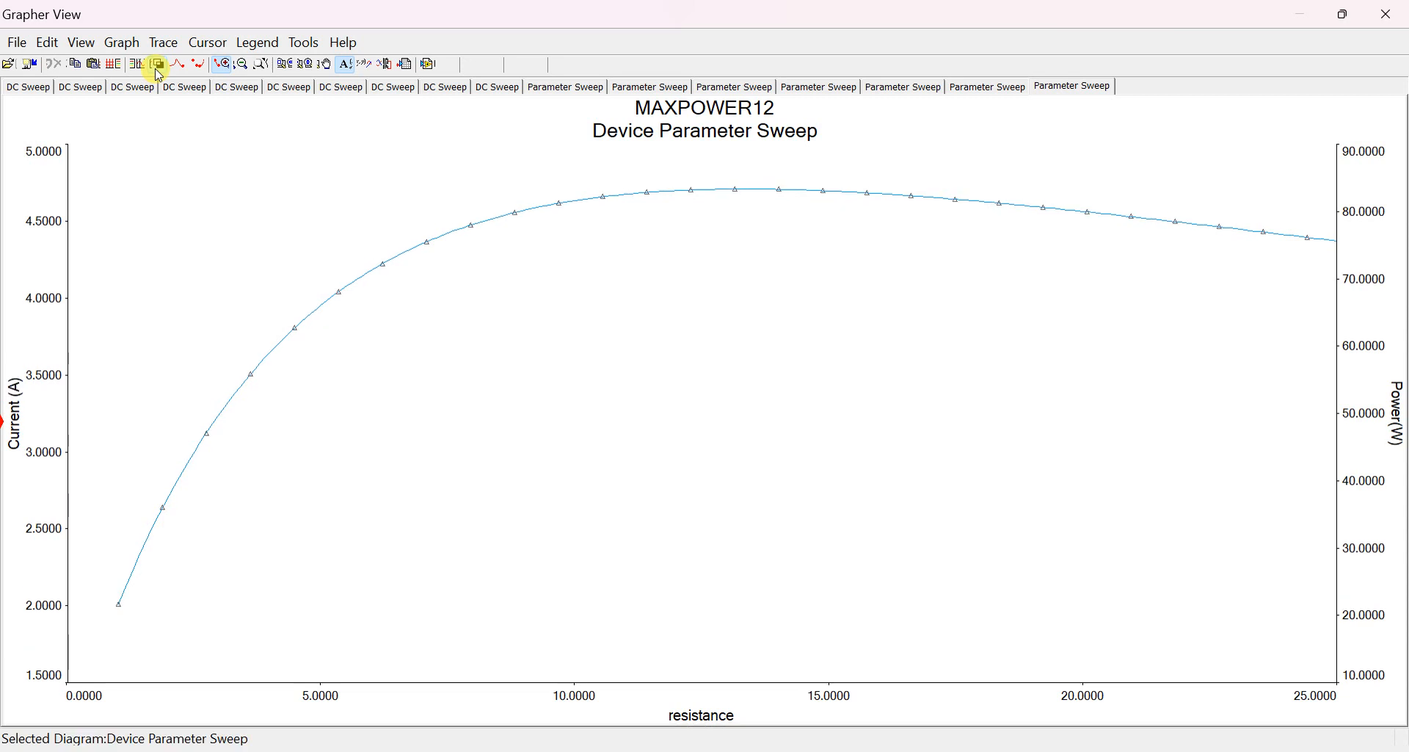
Step: Examine the peak of the load power curve against resistance up close, then close the graph window
{"action": "left_click", "coordinate": [2, 424]}
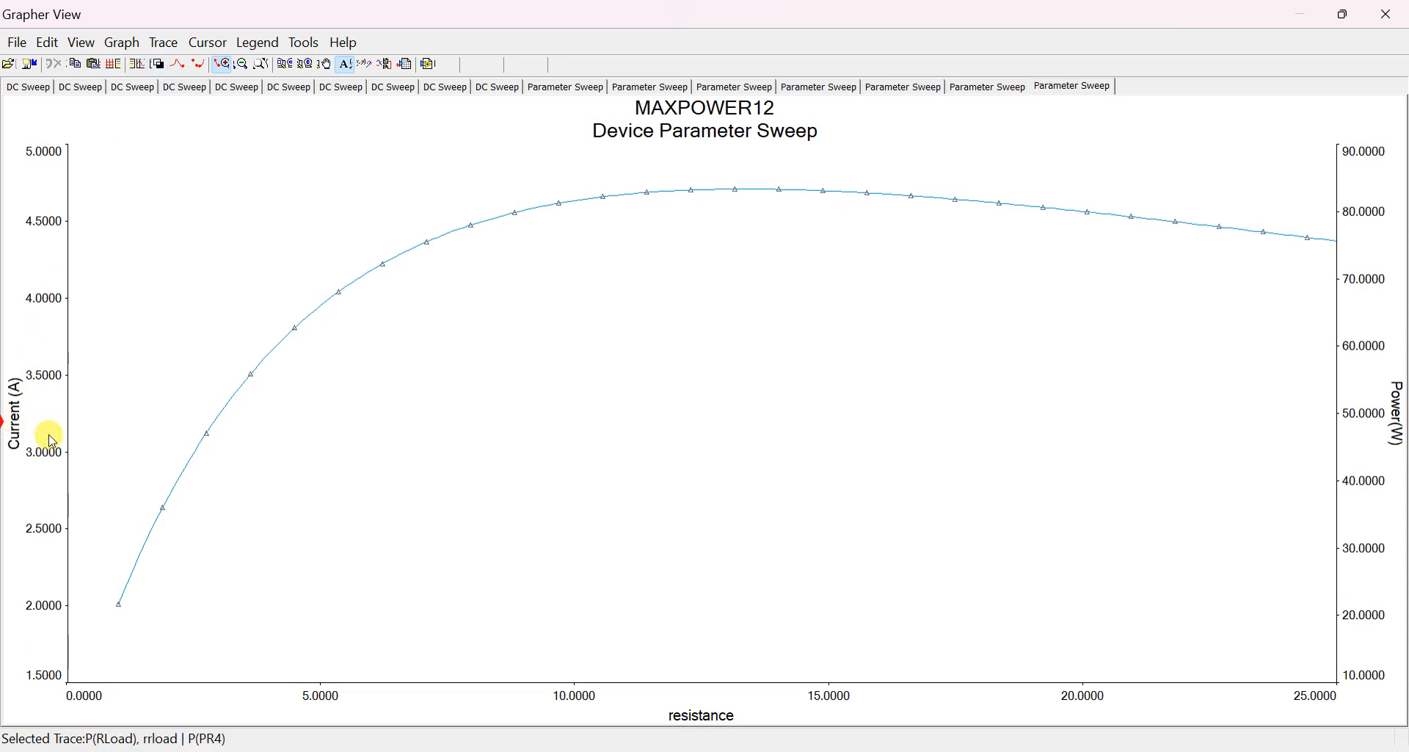
{"action": "left_click", "coordinate": [698, 188]}
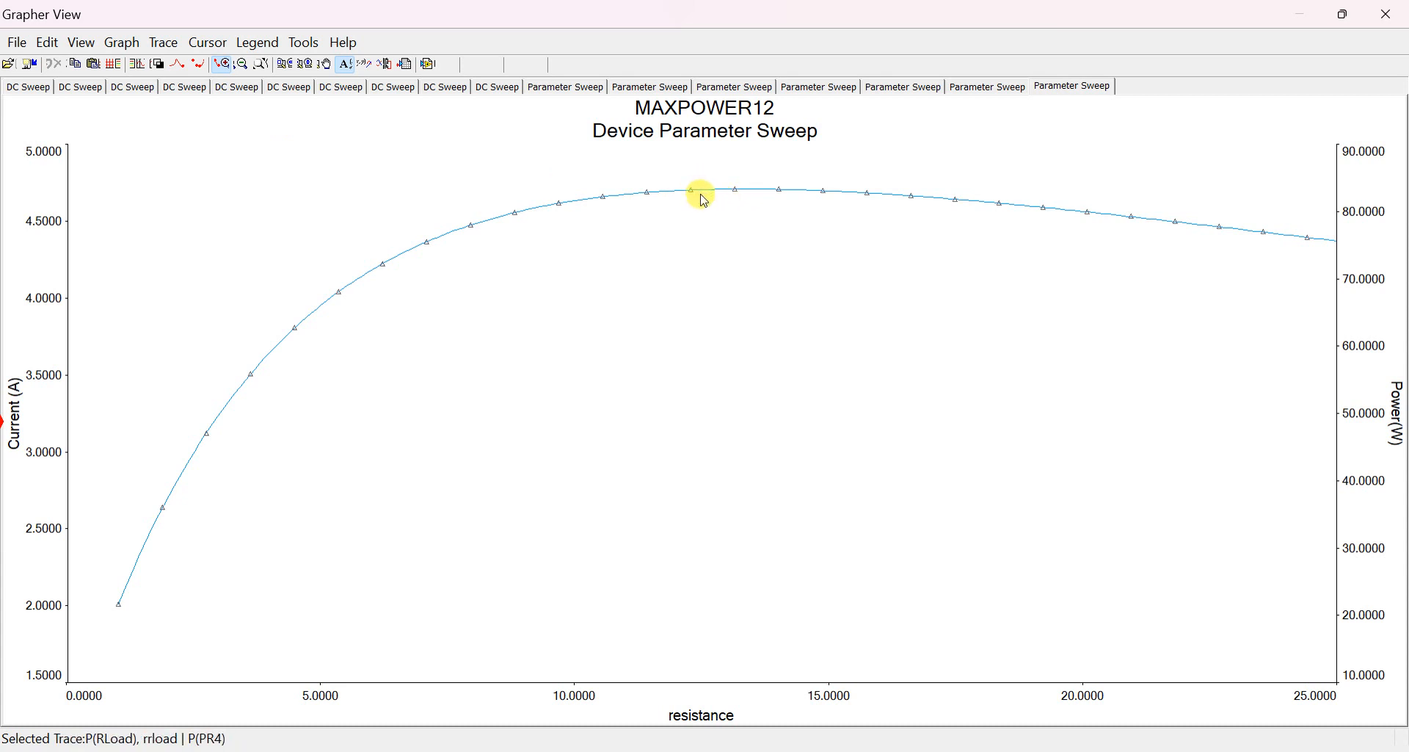
{"action": "left_click", "coordinate": [698, 188]}
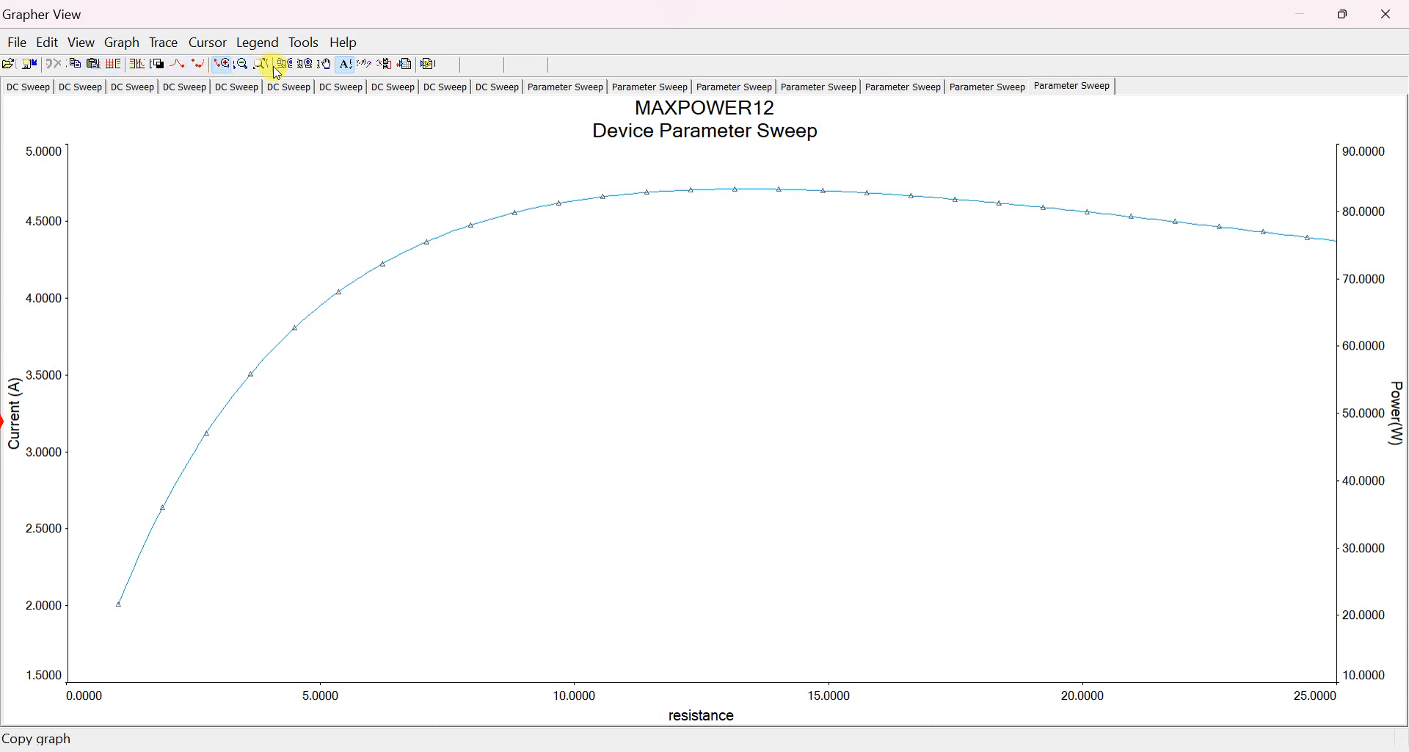
{"action": "left_click", "coordinate": [345, 65]}
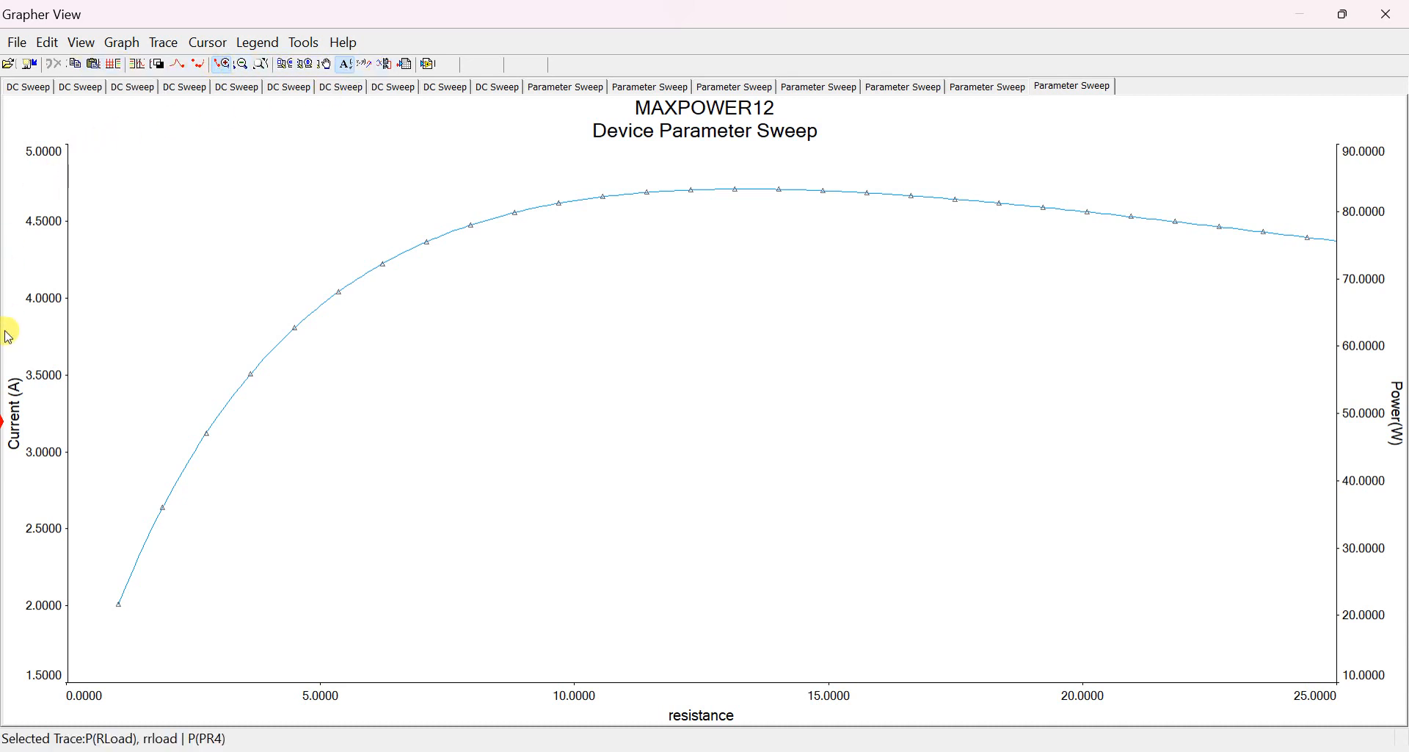
{"action": "left_click_drag", "start_coordinate": [648, 180], "coordinate": [658, 198]}
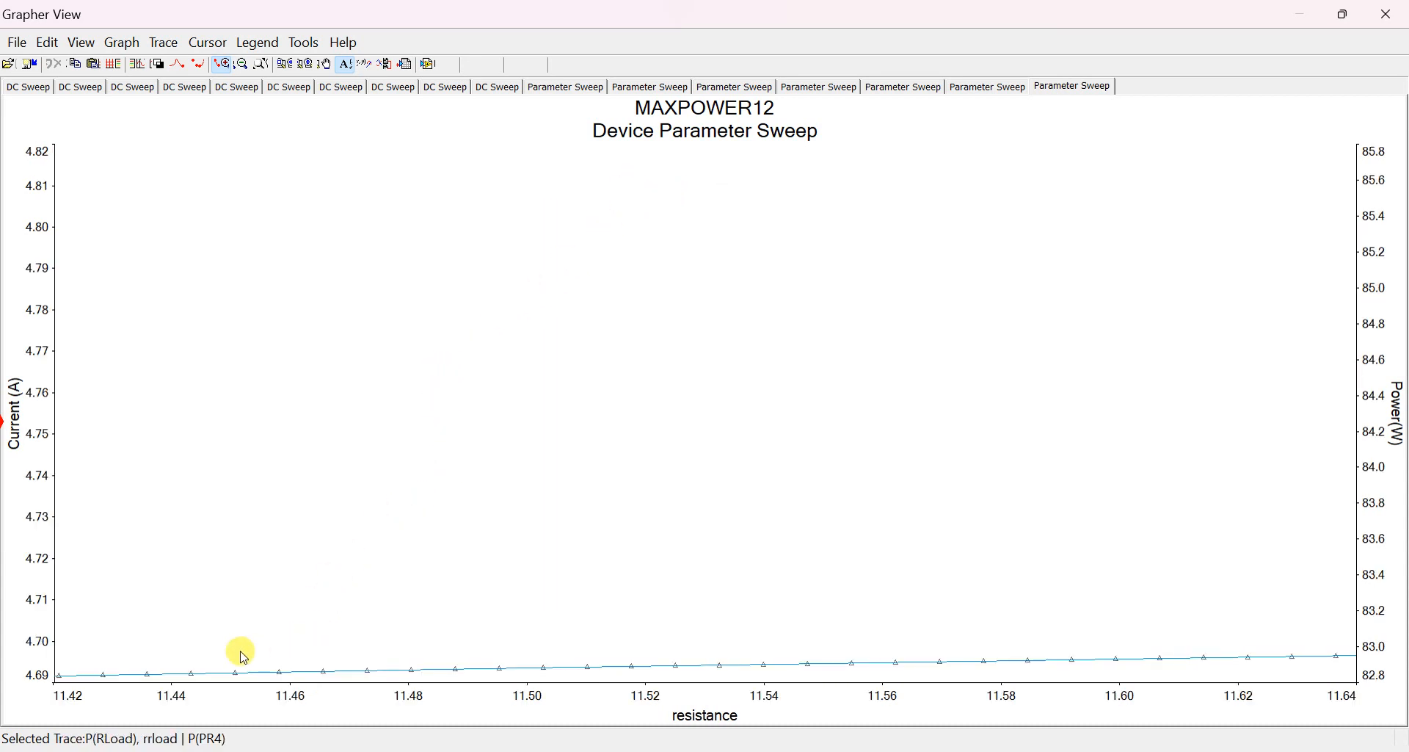
{"action": "left_click", "coordinate": [262, 64]}
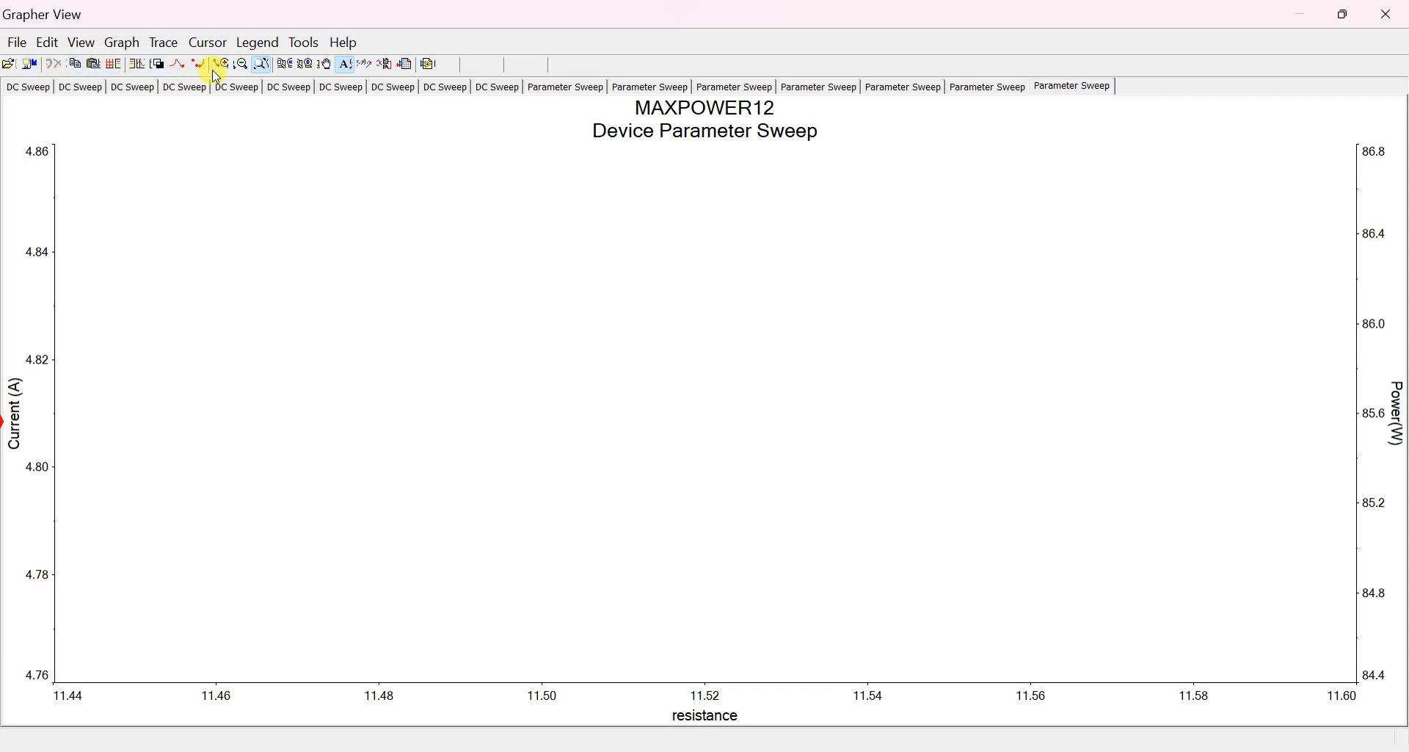
{"action": "left_click", "coordinate": [260, 66]}
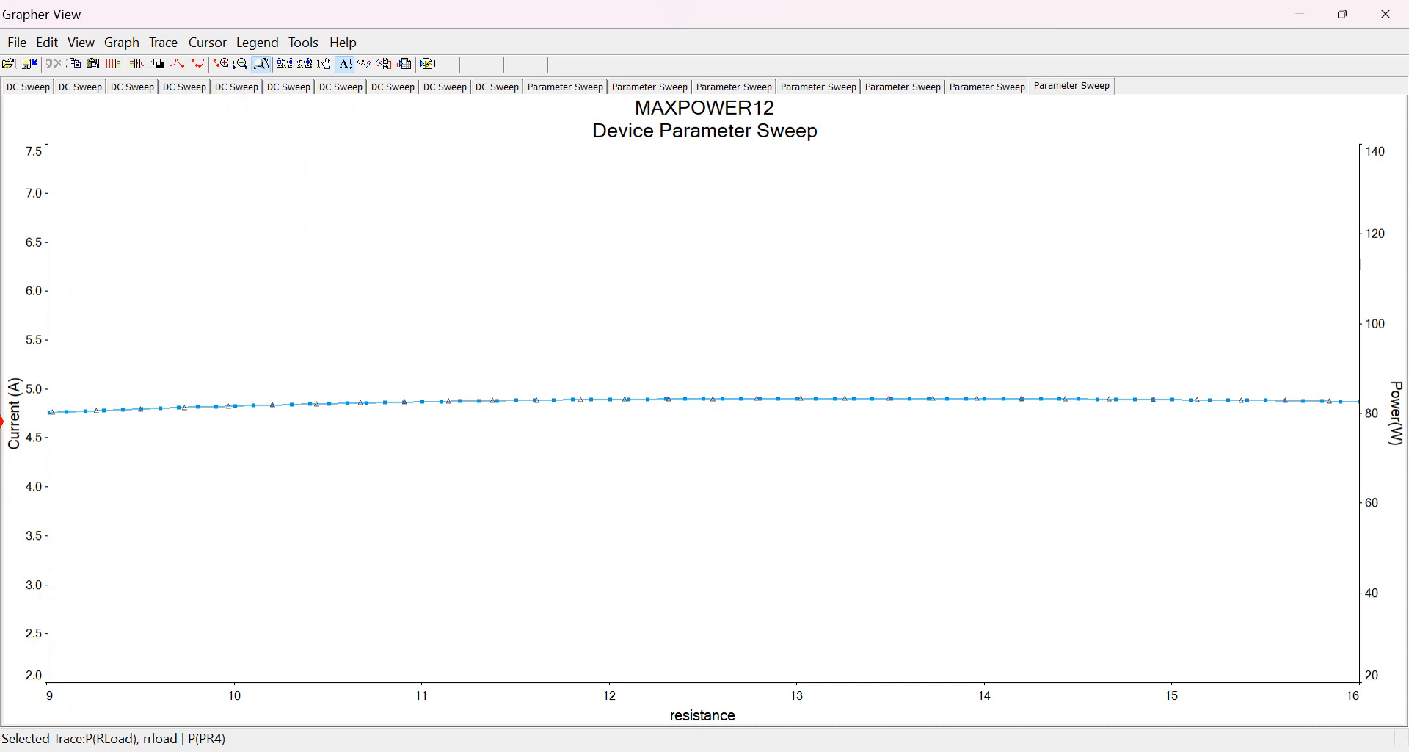
{"action": "left_click", "coordinate": [1387, 14]}
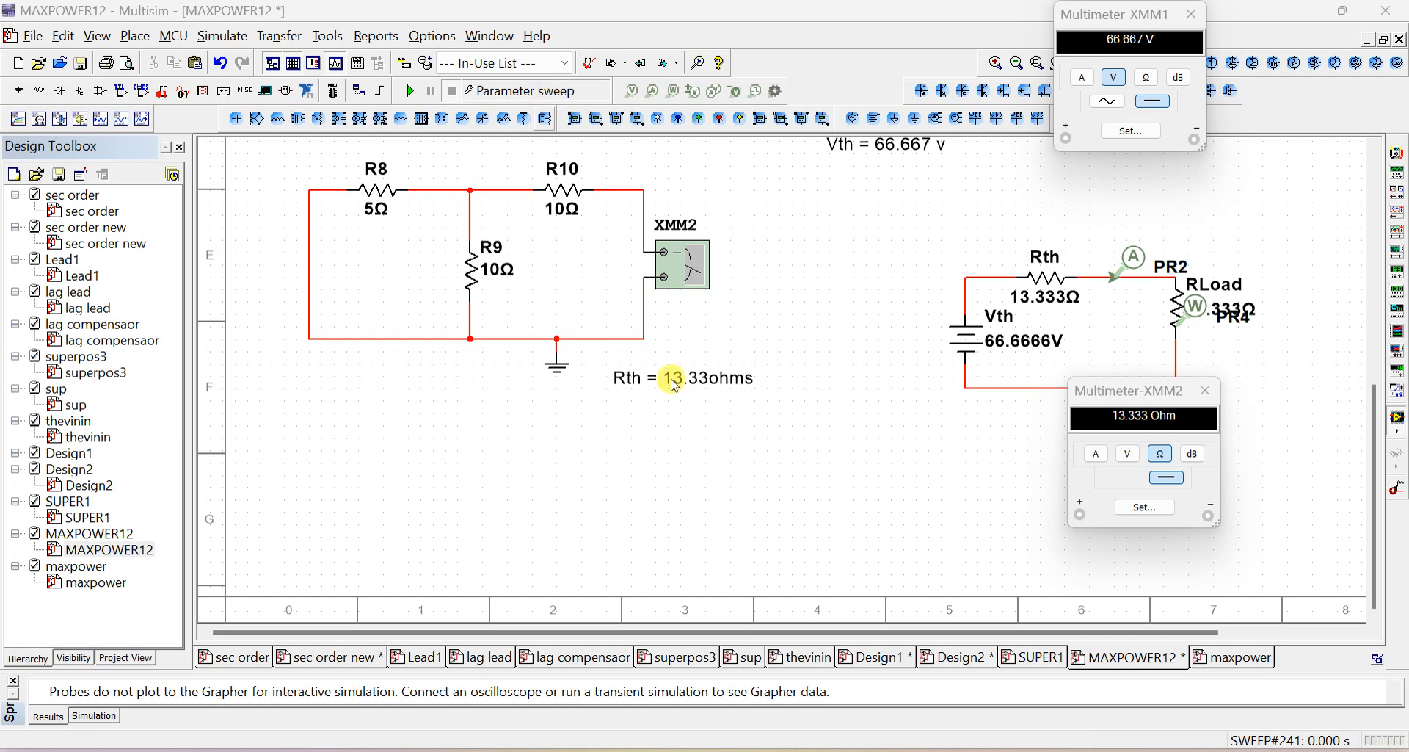
Step: Reopen the parameter sweep settings and remove I(PR2) from the selected output variables
{"action": "left_click", "coordinate": [516, 92]}
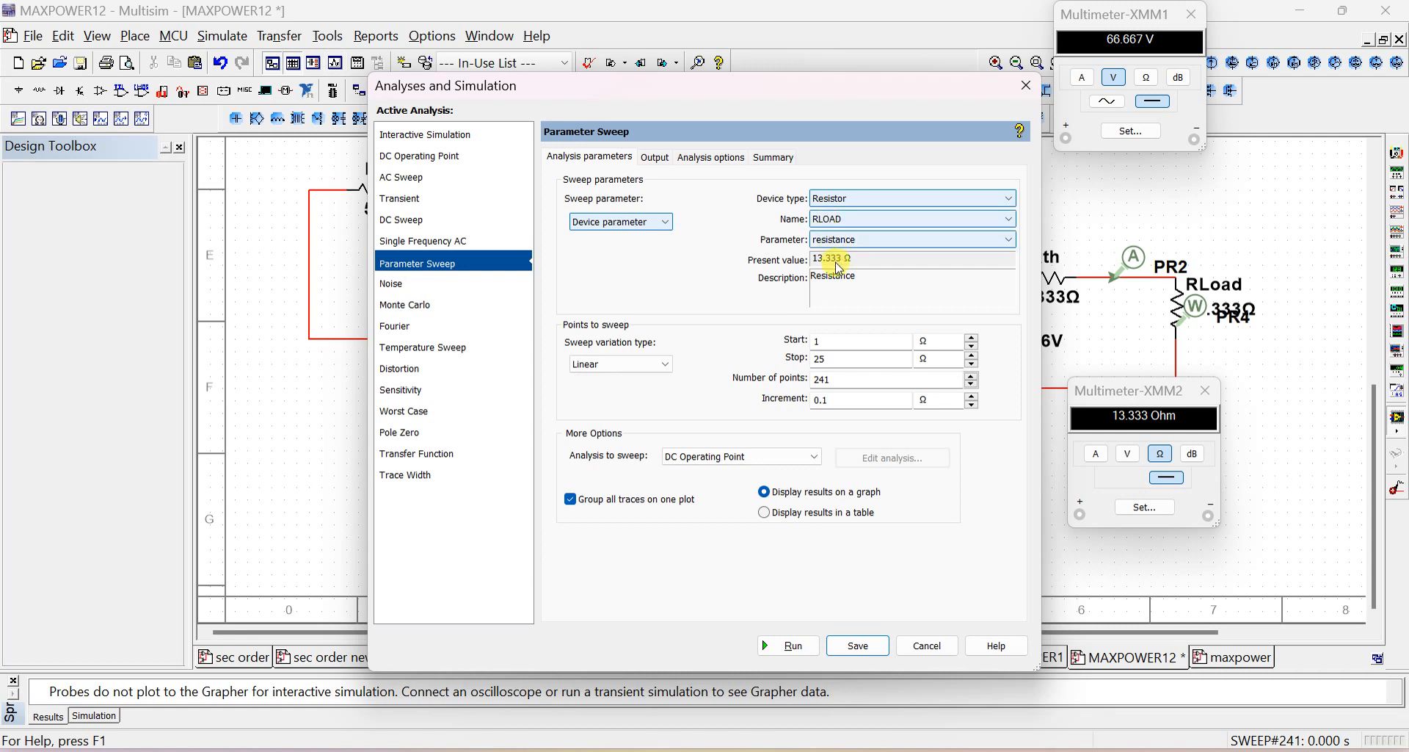
{"action": "left_click", "coordinate": [653, 159]}
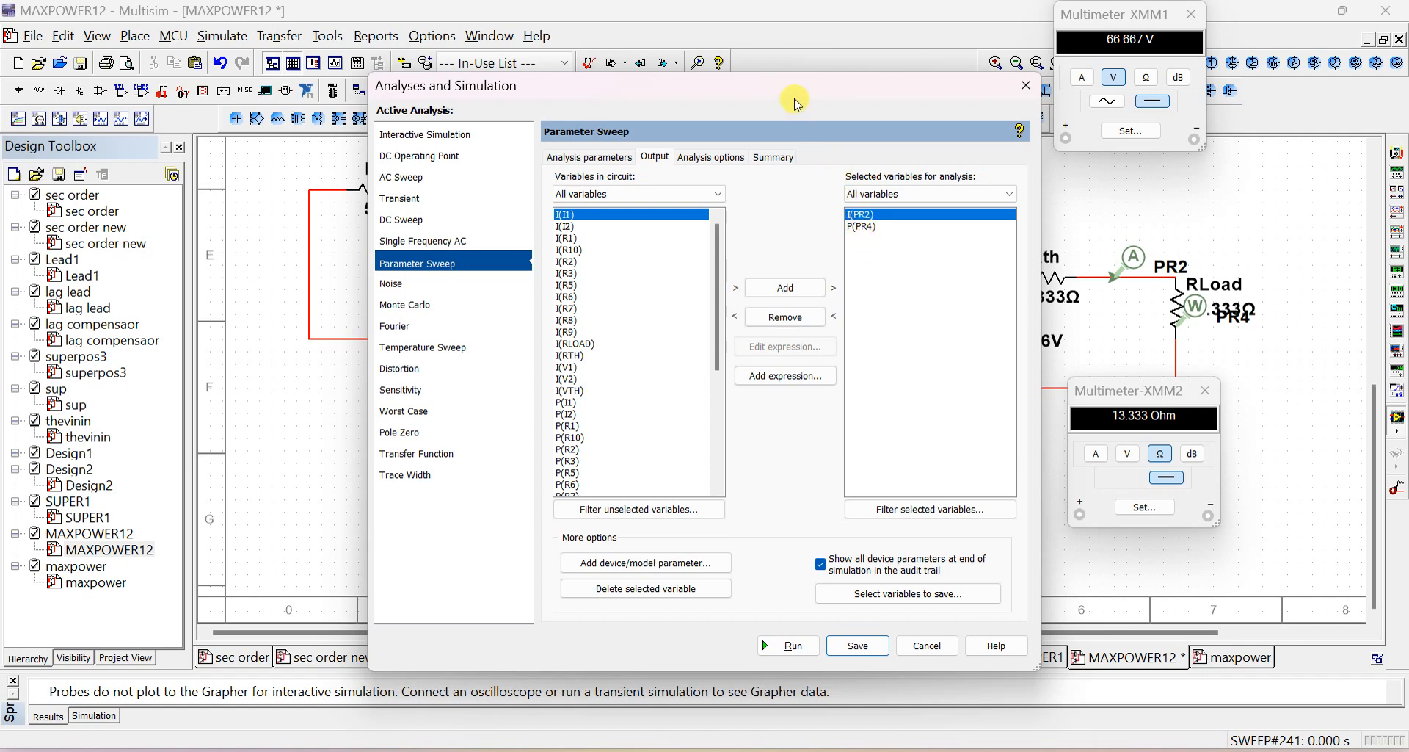
{"action": "left_click_drag", "start_coordinate": [790, 102], "coordinate": [582, 174]}
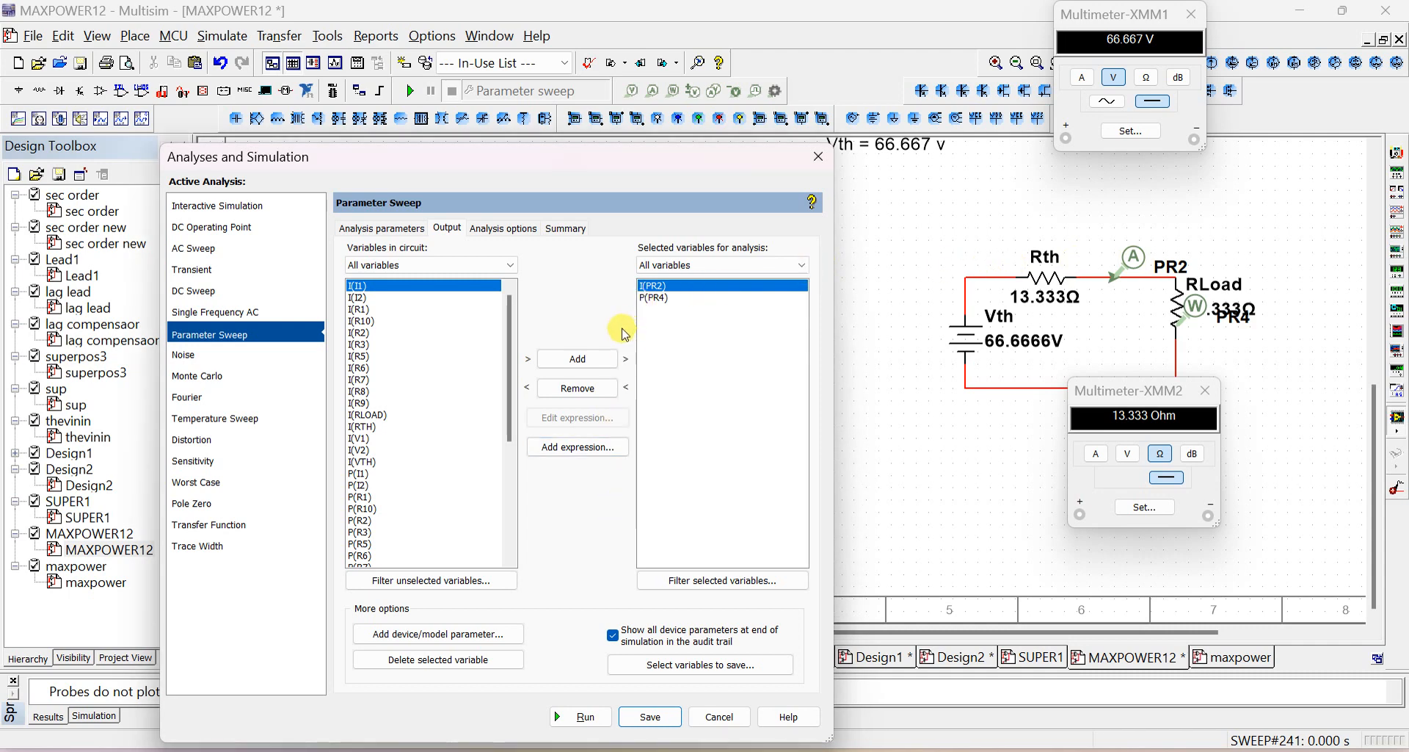
{"action": "left_click", "coordinate": [590, 384]}
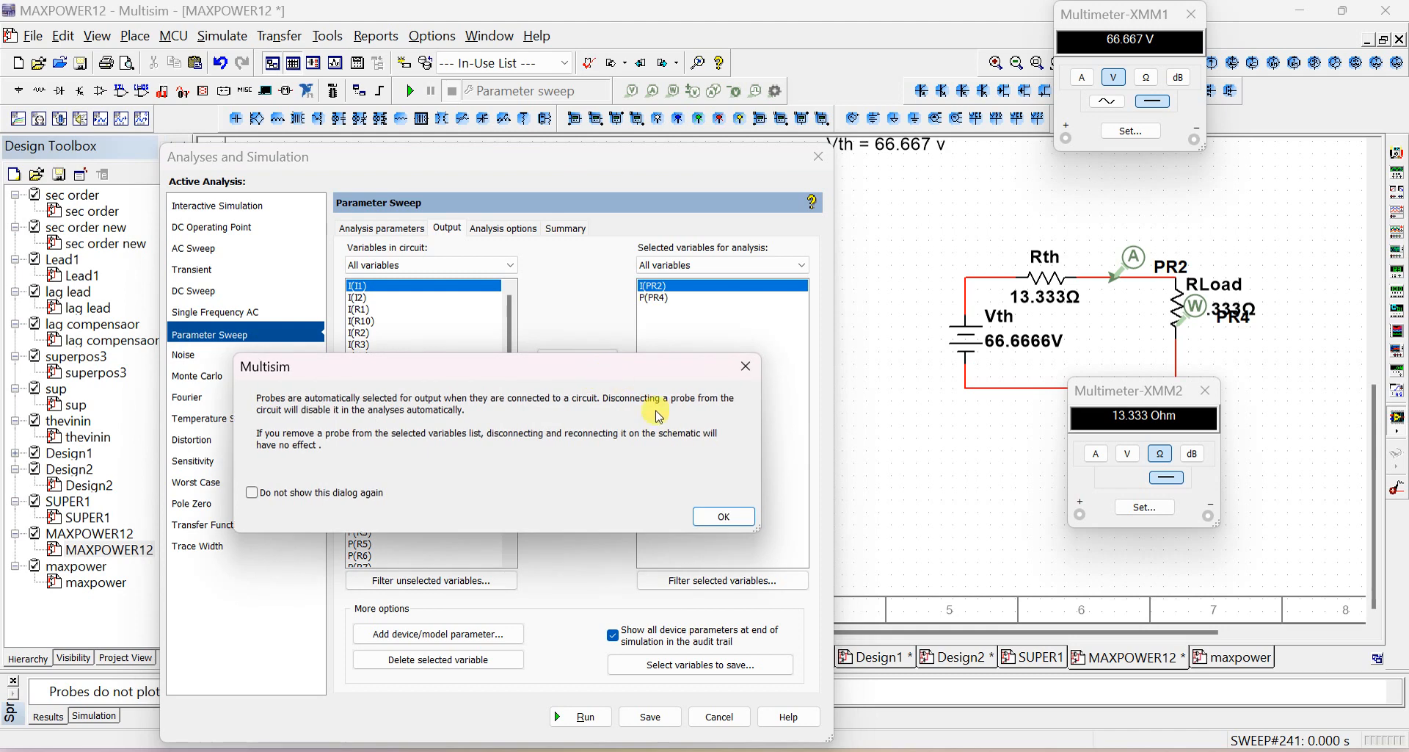
{"action": "left_click", "coordinate": [720, 515]}
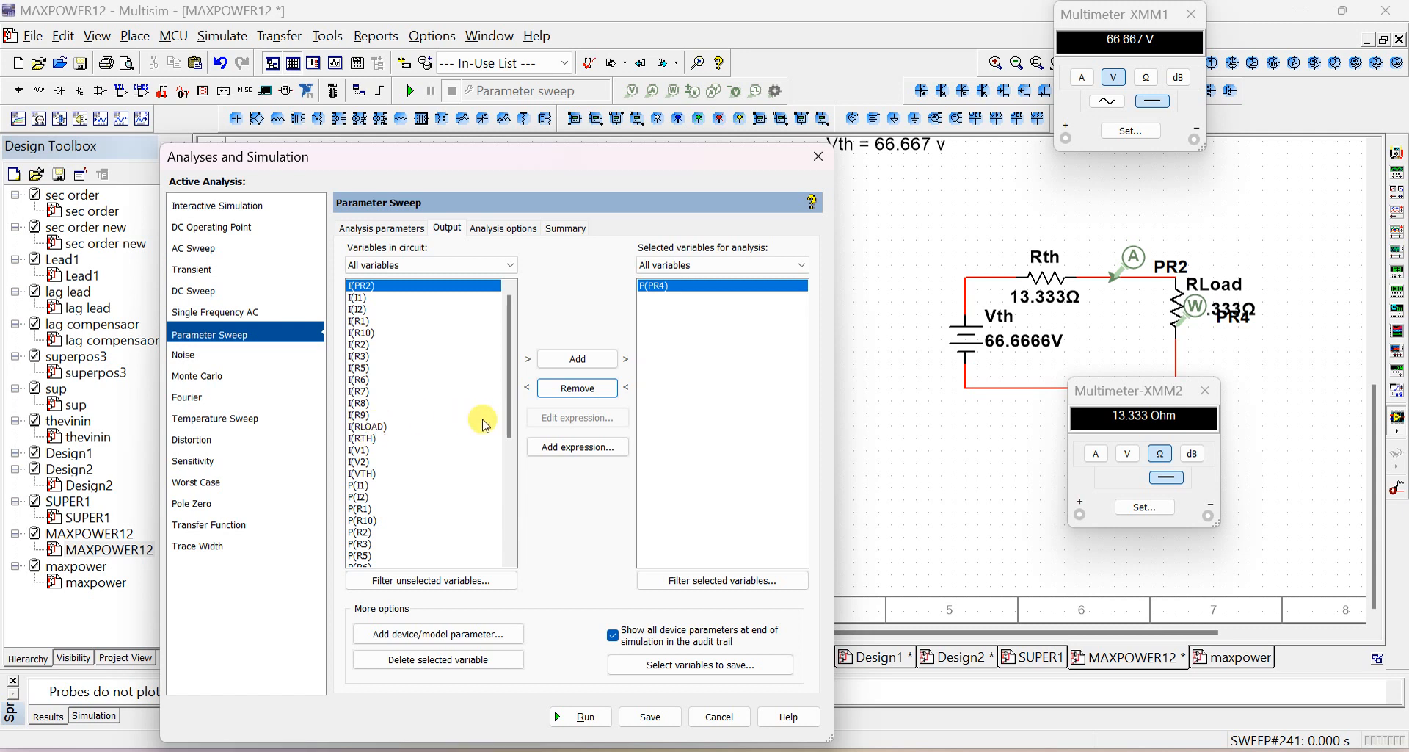
Step: Run the parameter sweep with P(PR4) as the only selected output variable
{"action": "left_click_drag", "start_coordinate": [512, 419], "coordinate": [512, 482]}
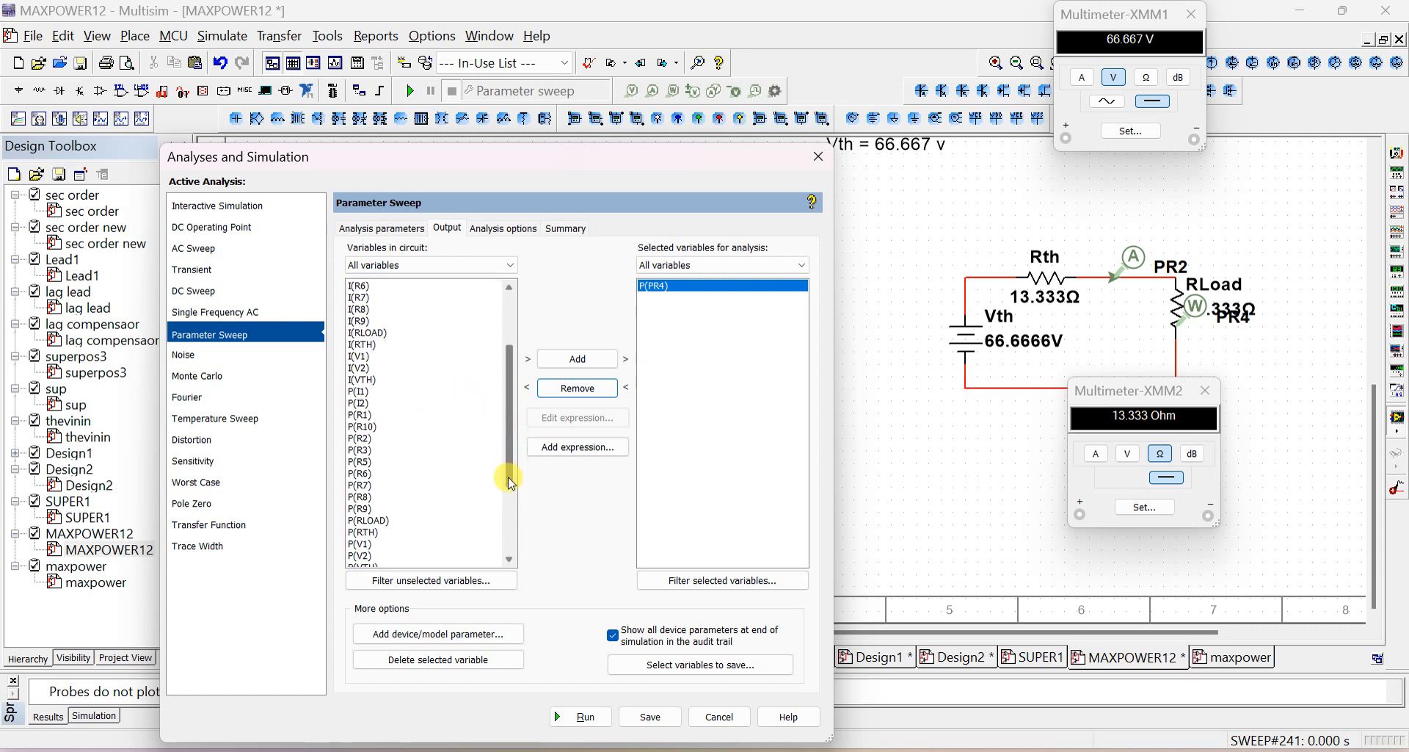
{"action": "left_click", "coordinate": [367, 522]}
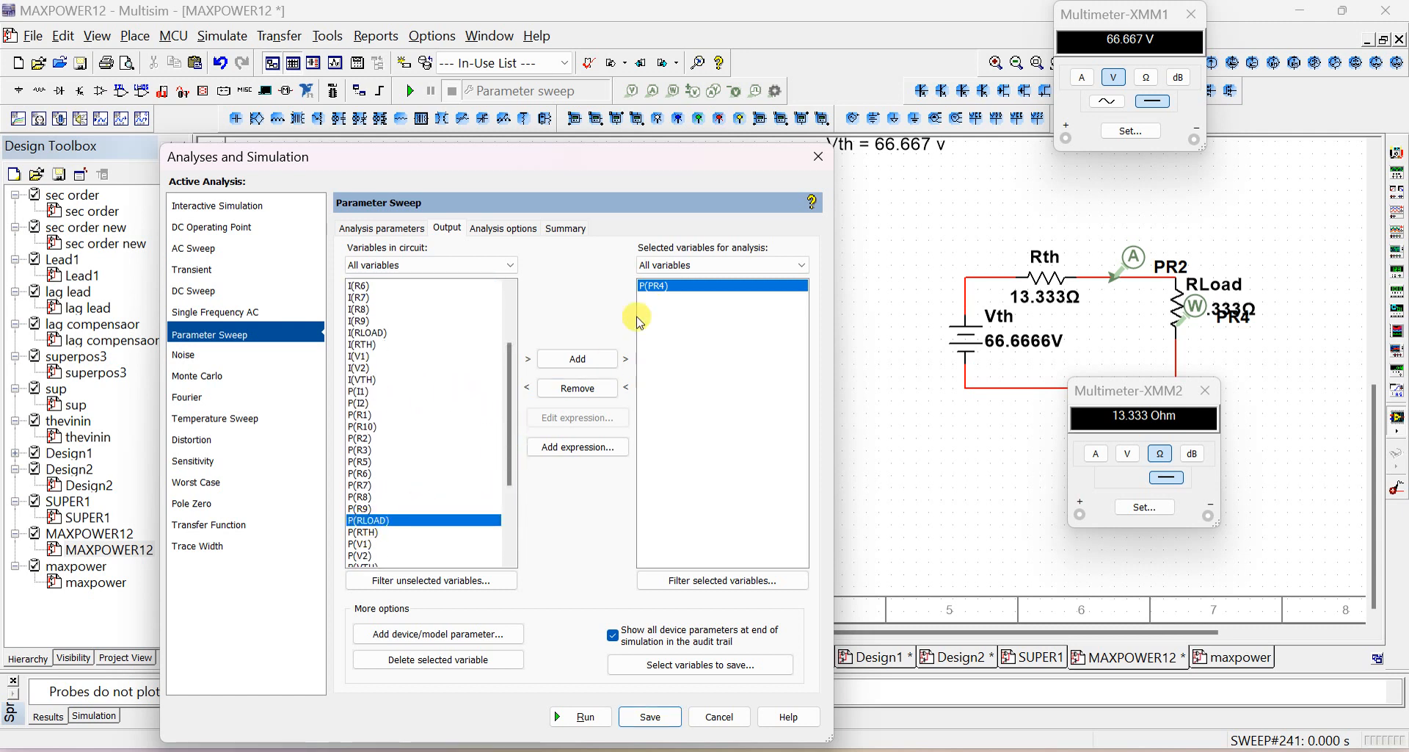
{"action": "left_click", "coordinate": [655, 293]}
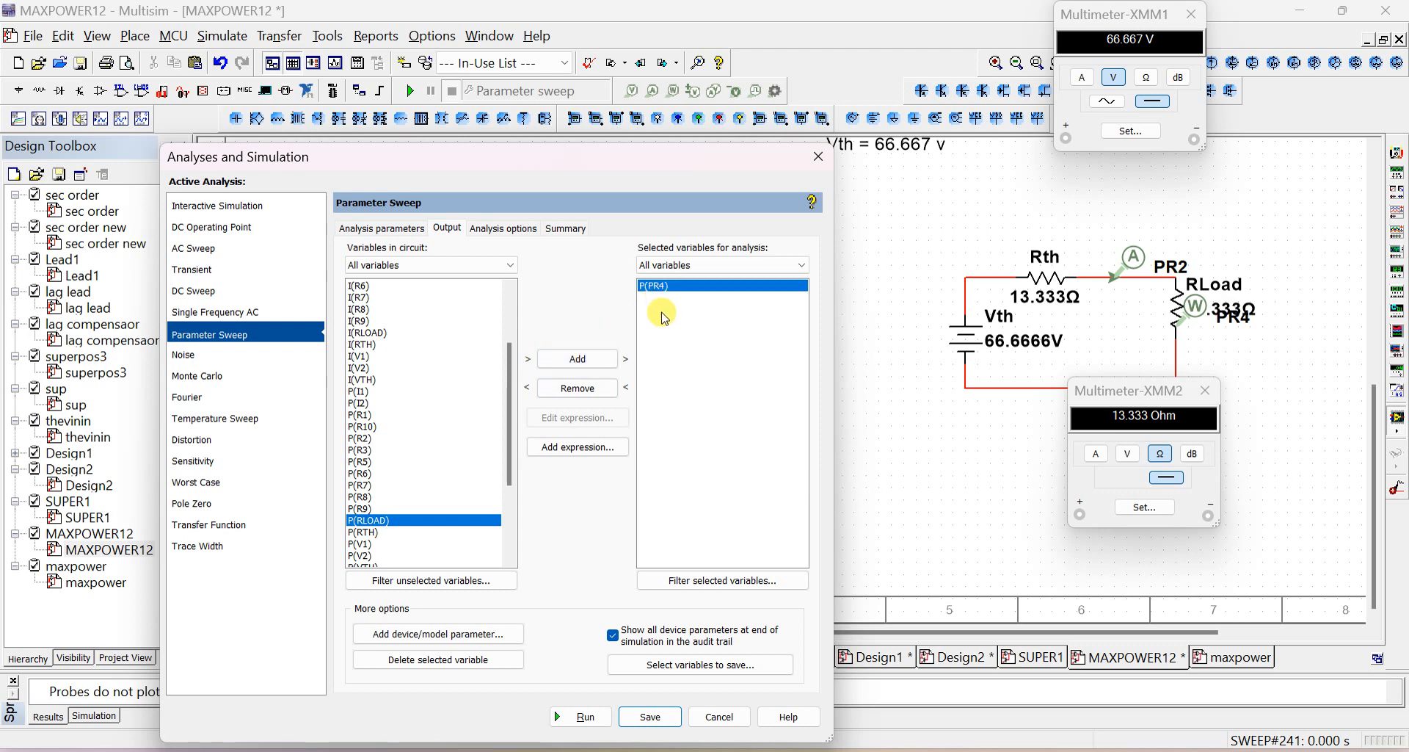
{"action": "left_click", "coordinate": [579, 716]}
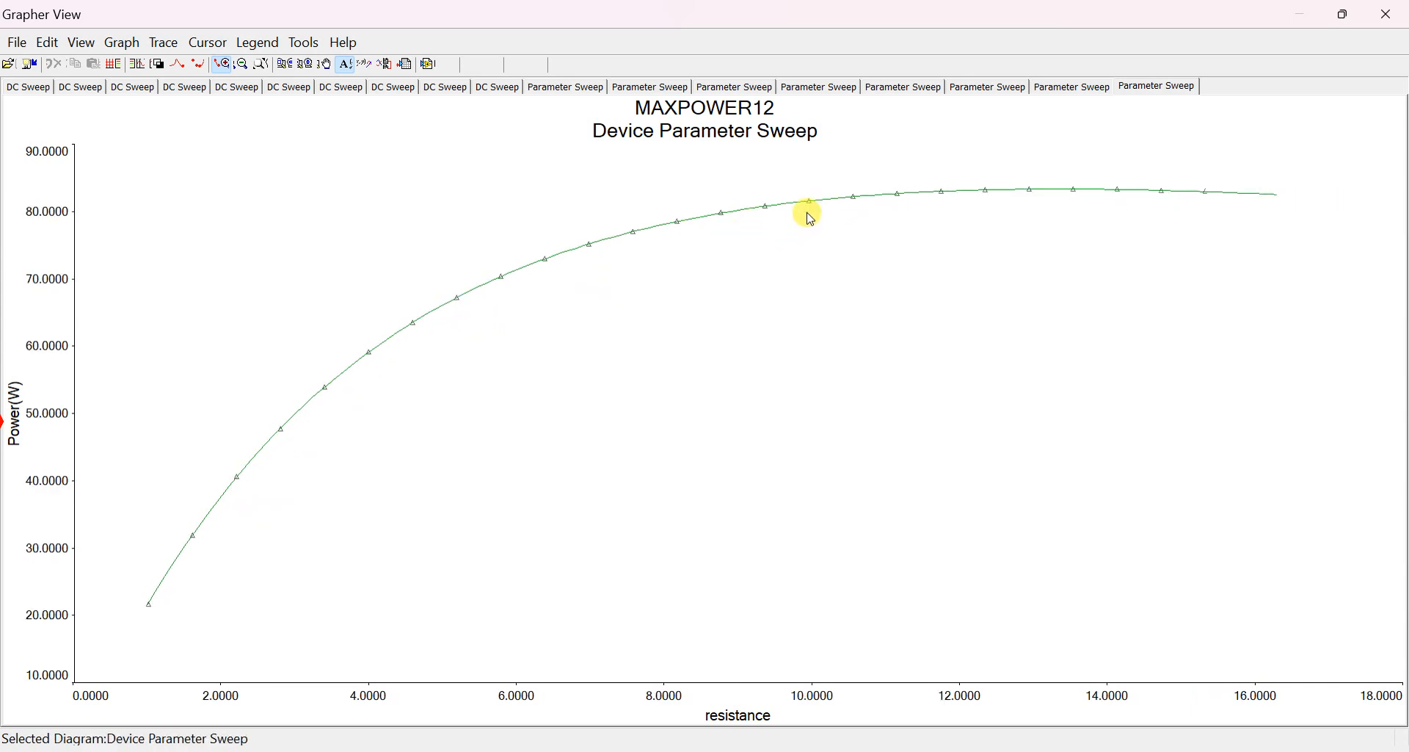
{"action": "left_click", "coordinate": [842, 192]}
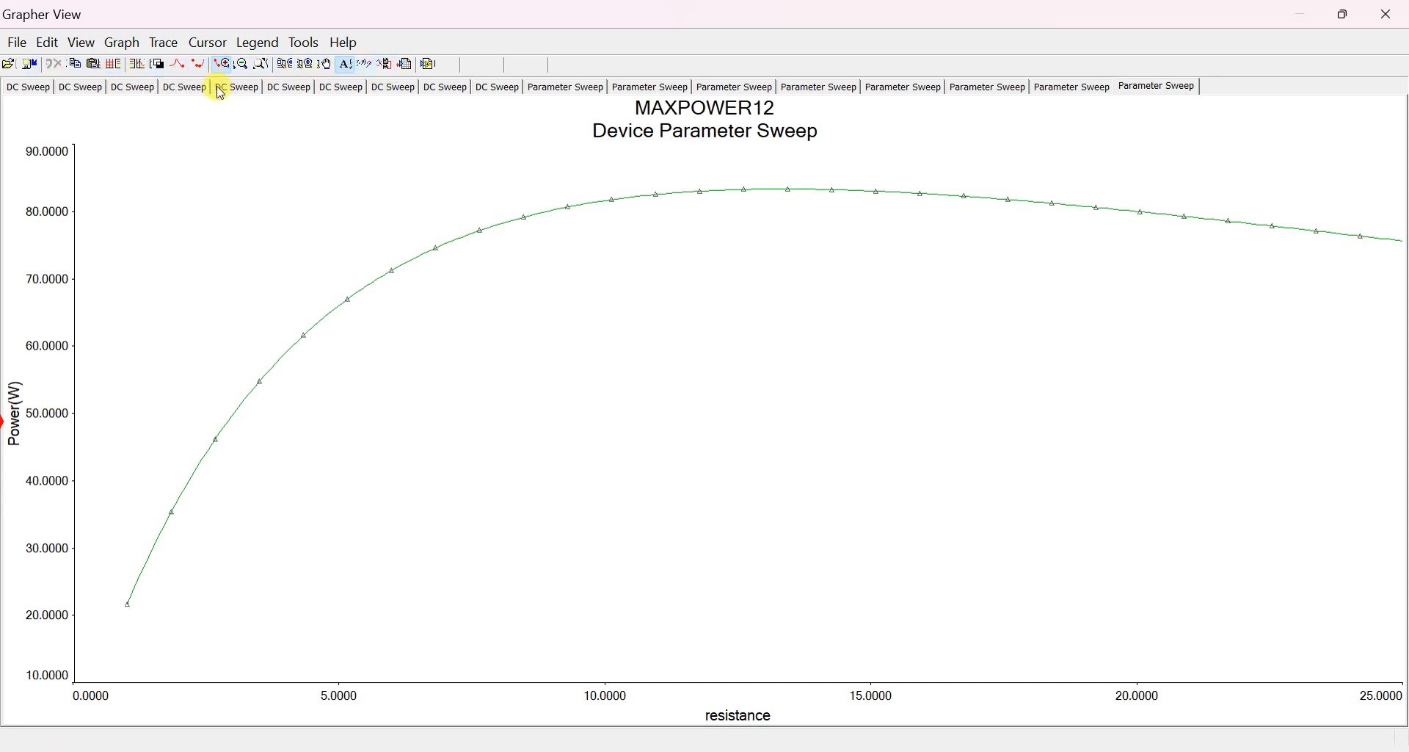
{"action": "left_click", "coordinate": [86, 45]}
{"action": "mouse_move", "coordinate": [107, 49]}
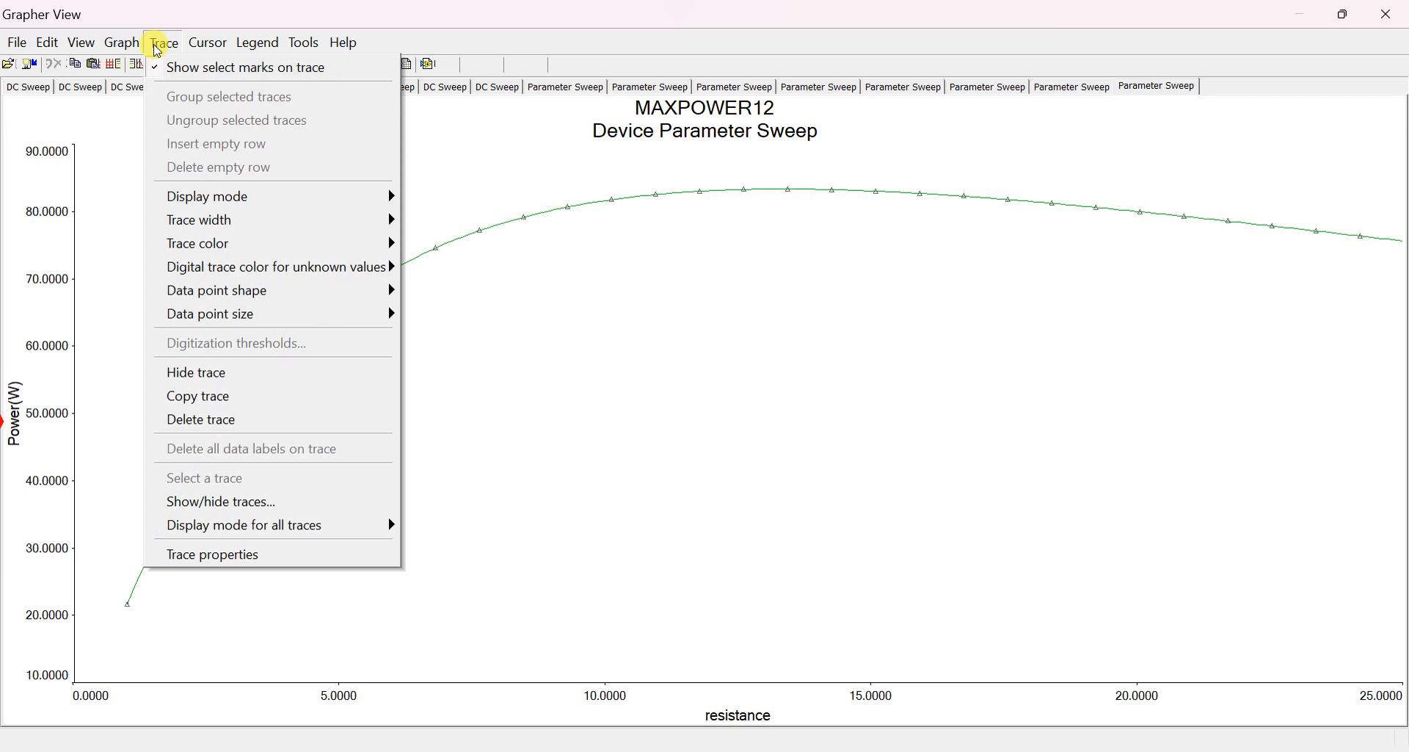
{"action": "mouse_move", "coordinate": [202, 44]}
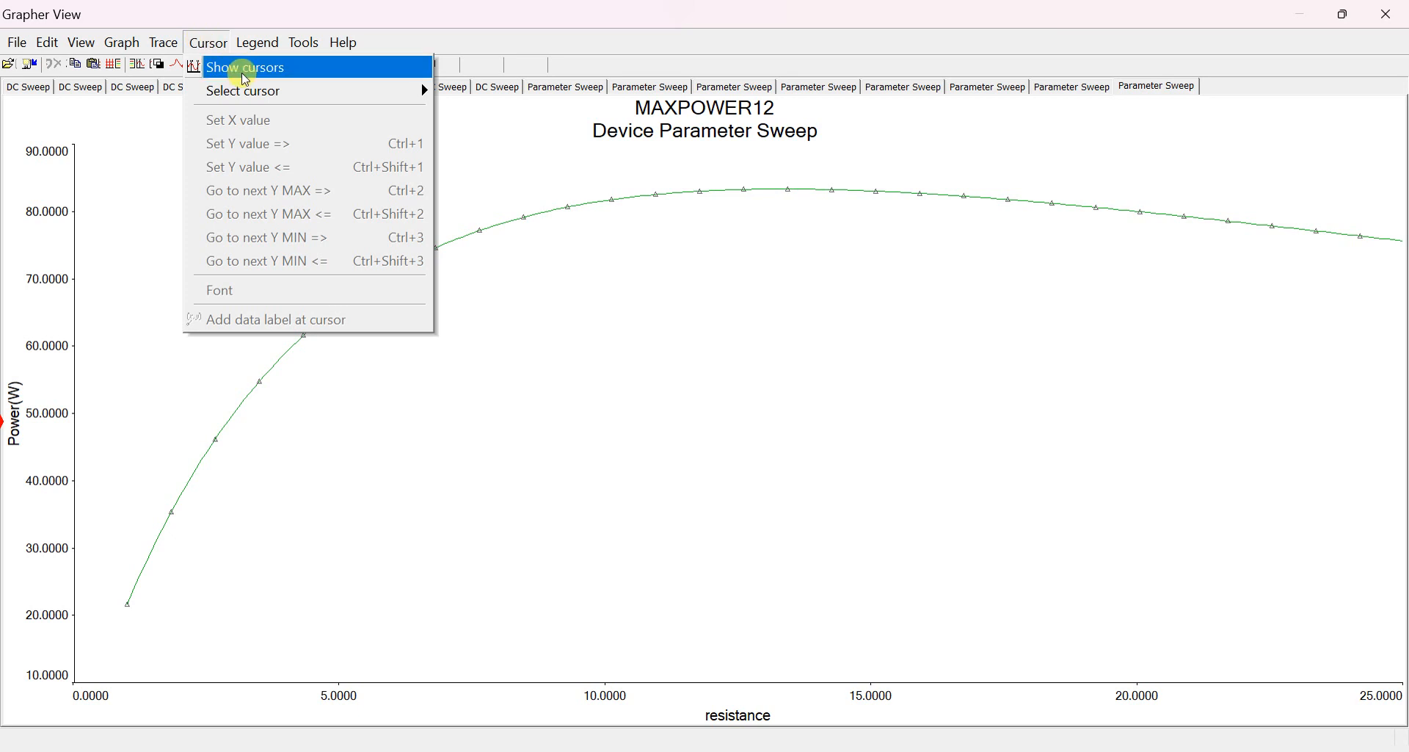
{"action": "mouse_move", "coordinate": [270, 100]}
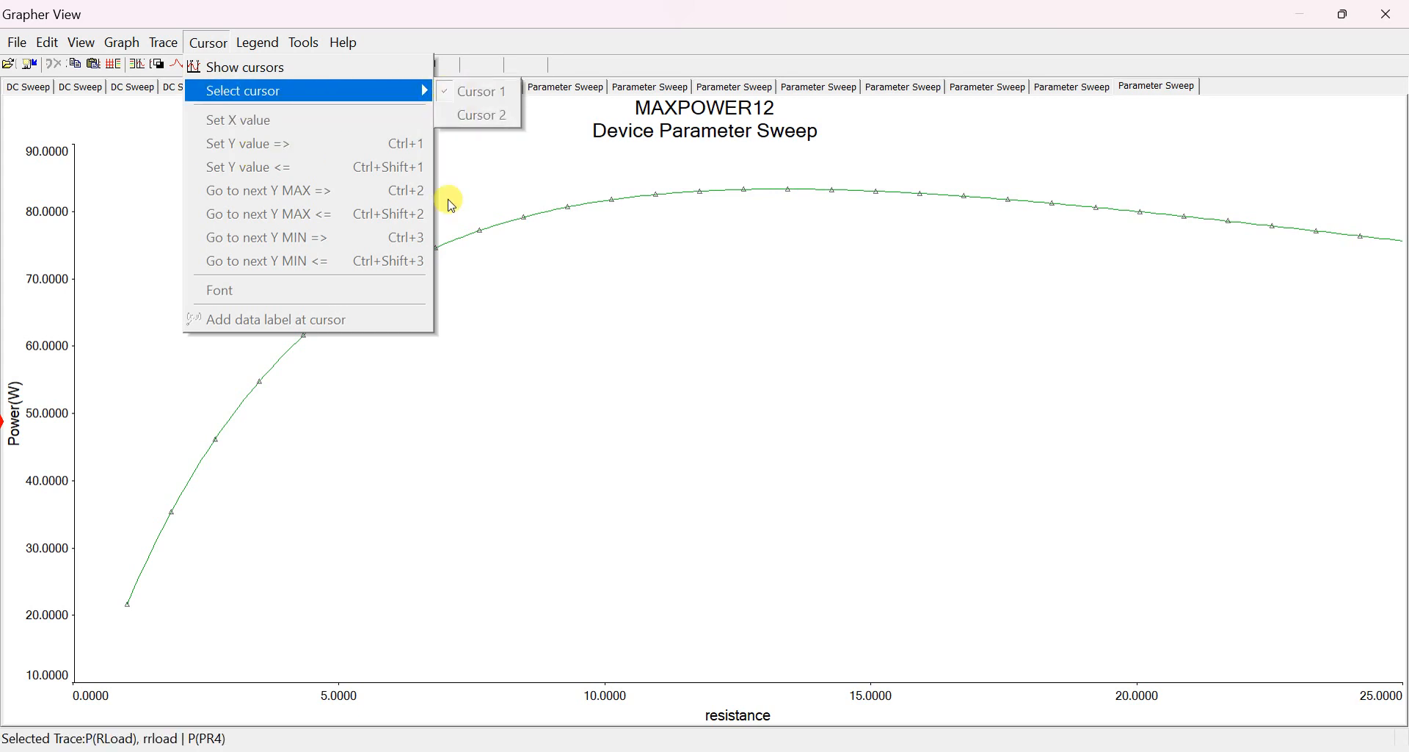
{"action": "left_click", "coordinate": [580, 295]}
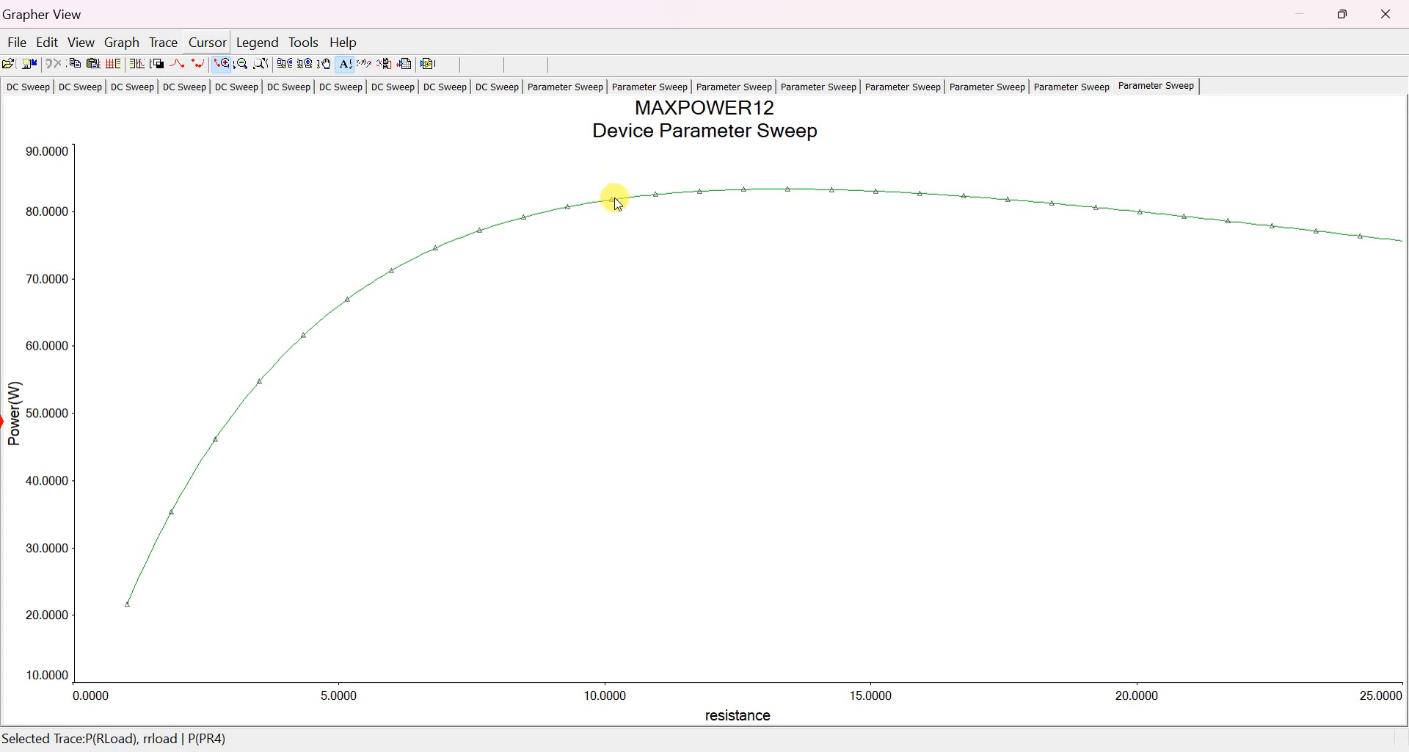
{"action": "left_click", "coordinate": [693, 194]}
Step: Restore the graph window to its smaller size and move the XMM2 multimeter window down to uncover the Thevenin circuit
{"action": "mouse_move", "coordinate": [1069, 749]}
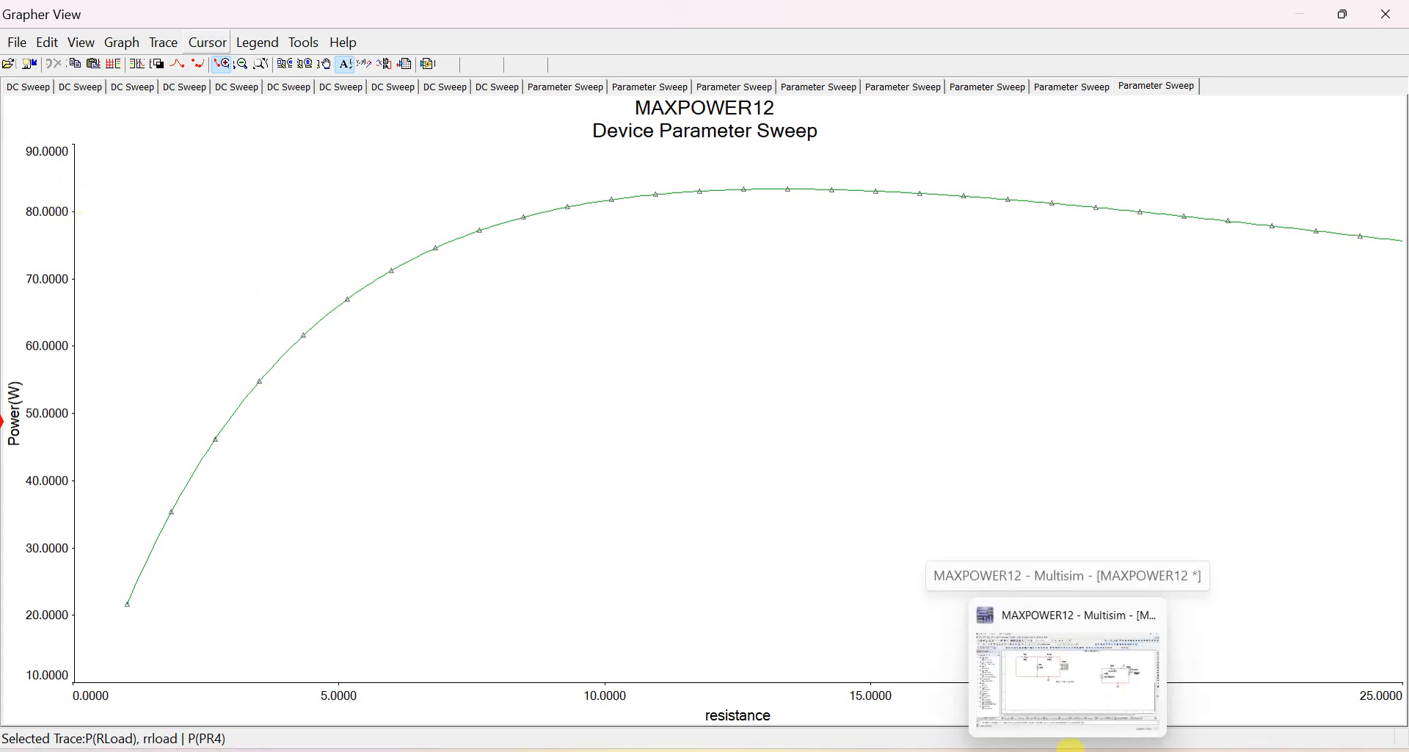
{"action": "left_click", "coordinate": [1075, 698]}
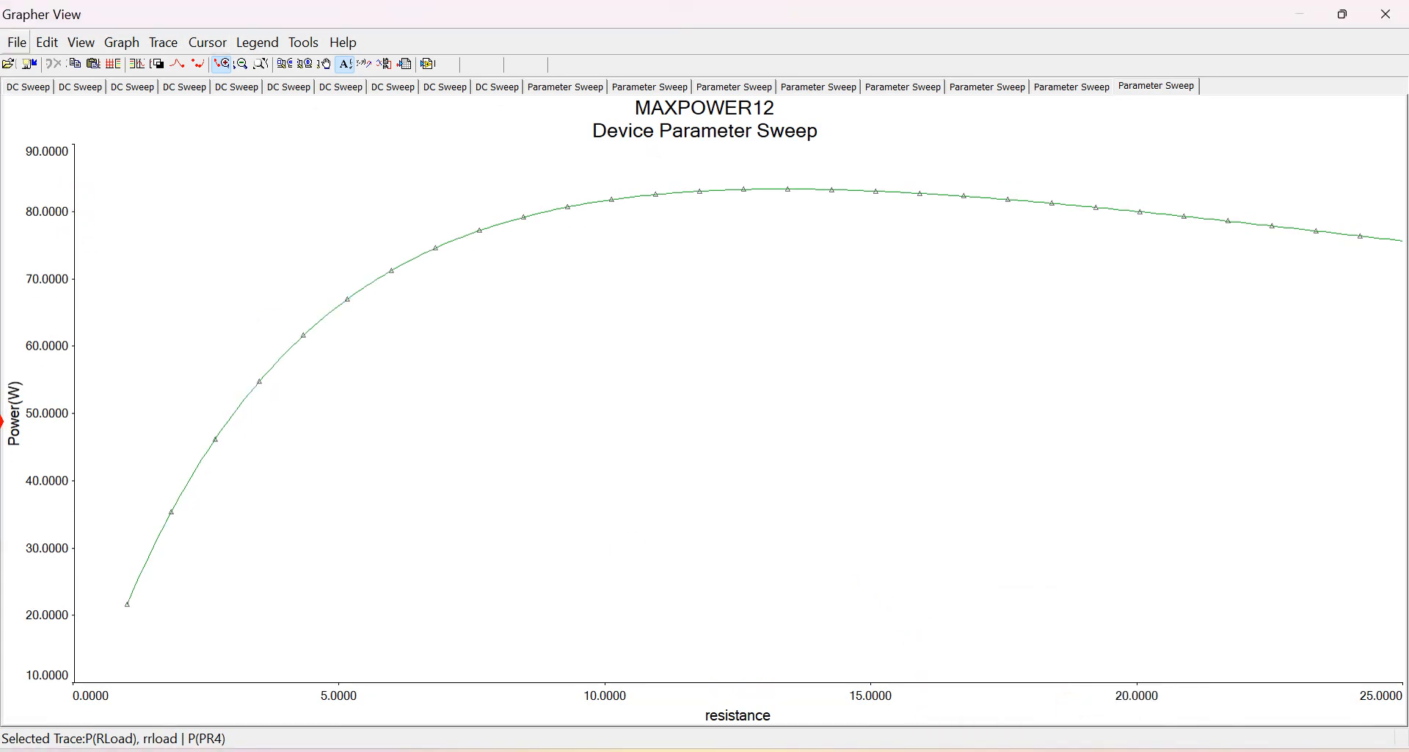
{"action": "left_click", "coordinate": [1347, 16]}
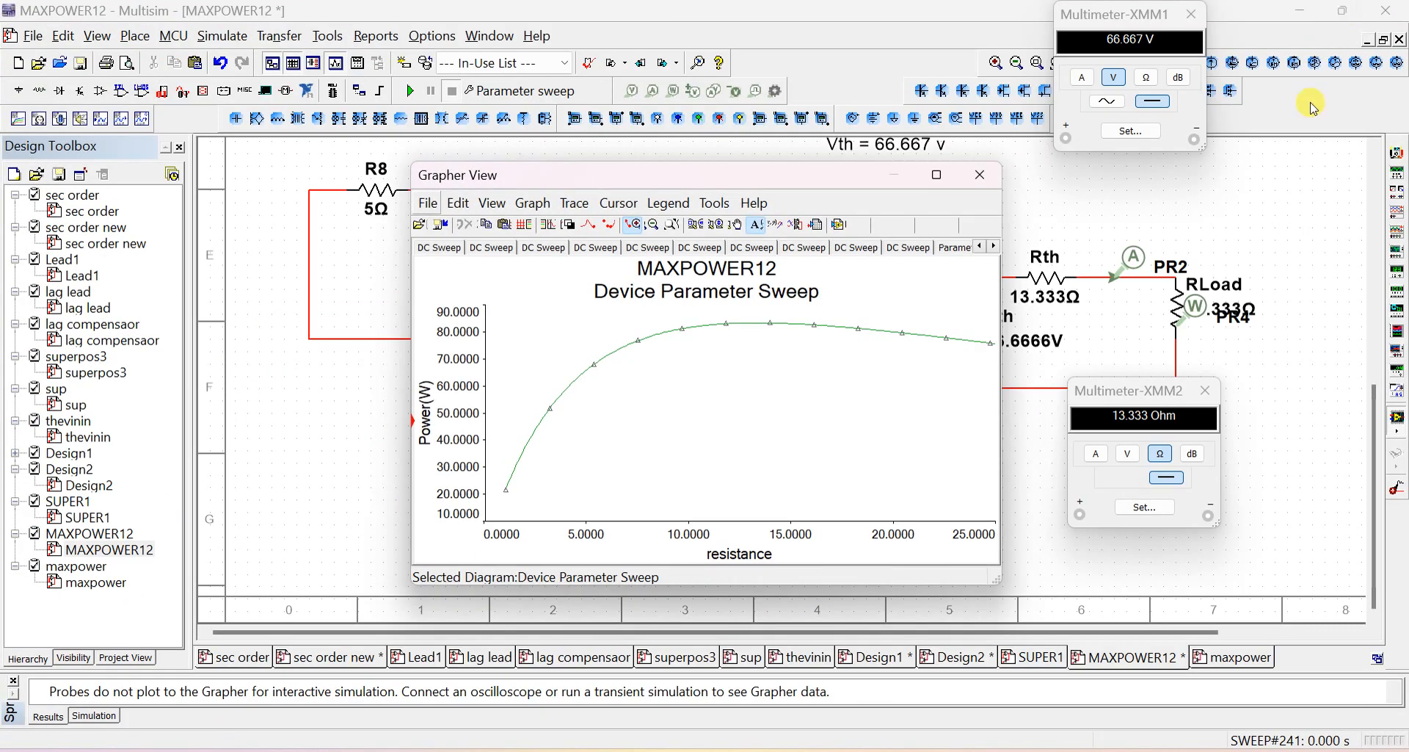
{"action": "left_click_drag", "start_coordinate": [1146, 409], "coordinate": [1162, 527]}
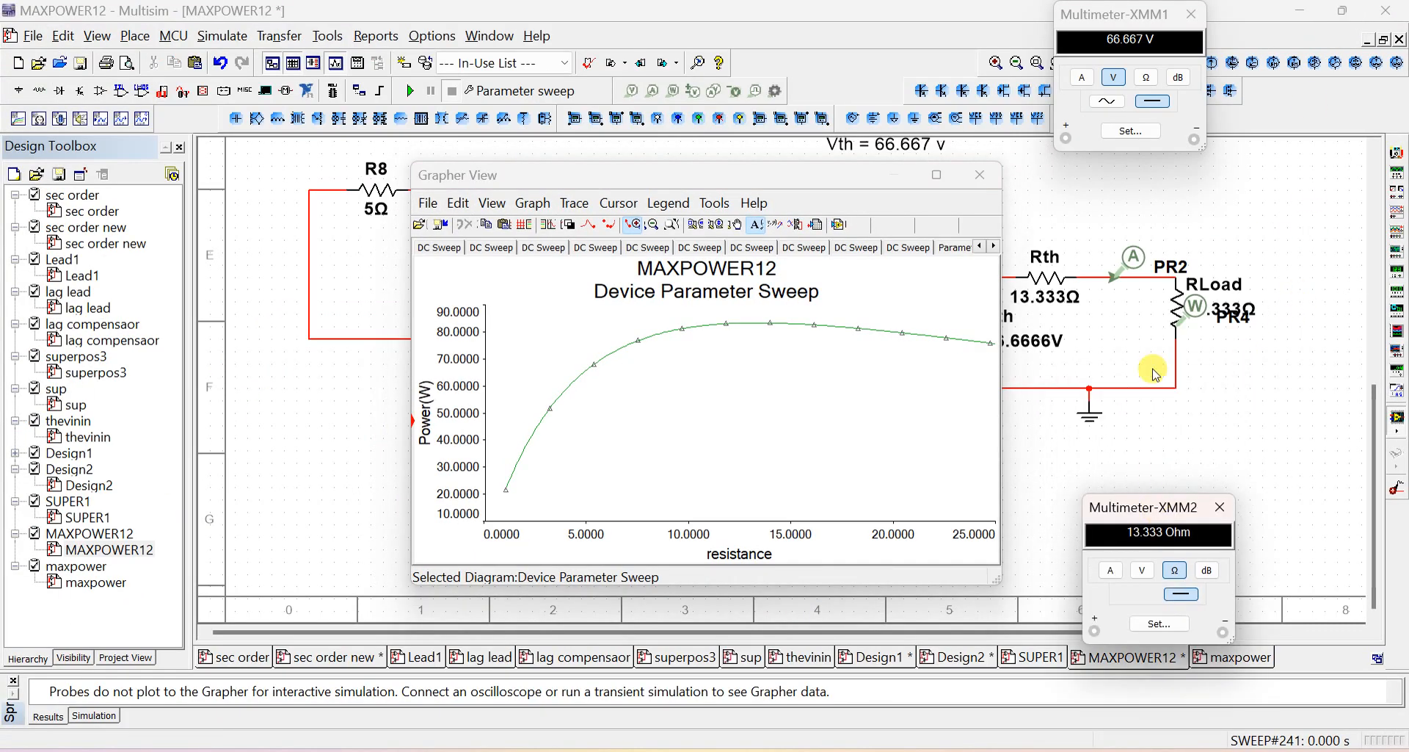
Step: Inspect the properties of power probe PR4, then close its dialog and the graph window
{"action": "left_click", "coordinate": [1196, 317]}
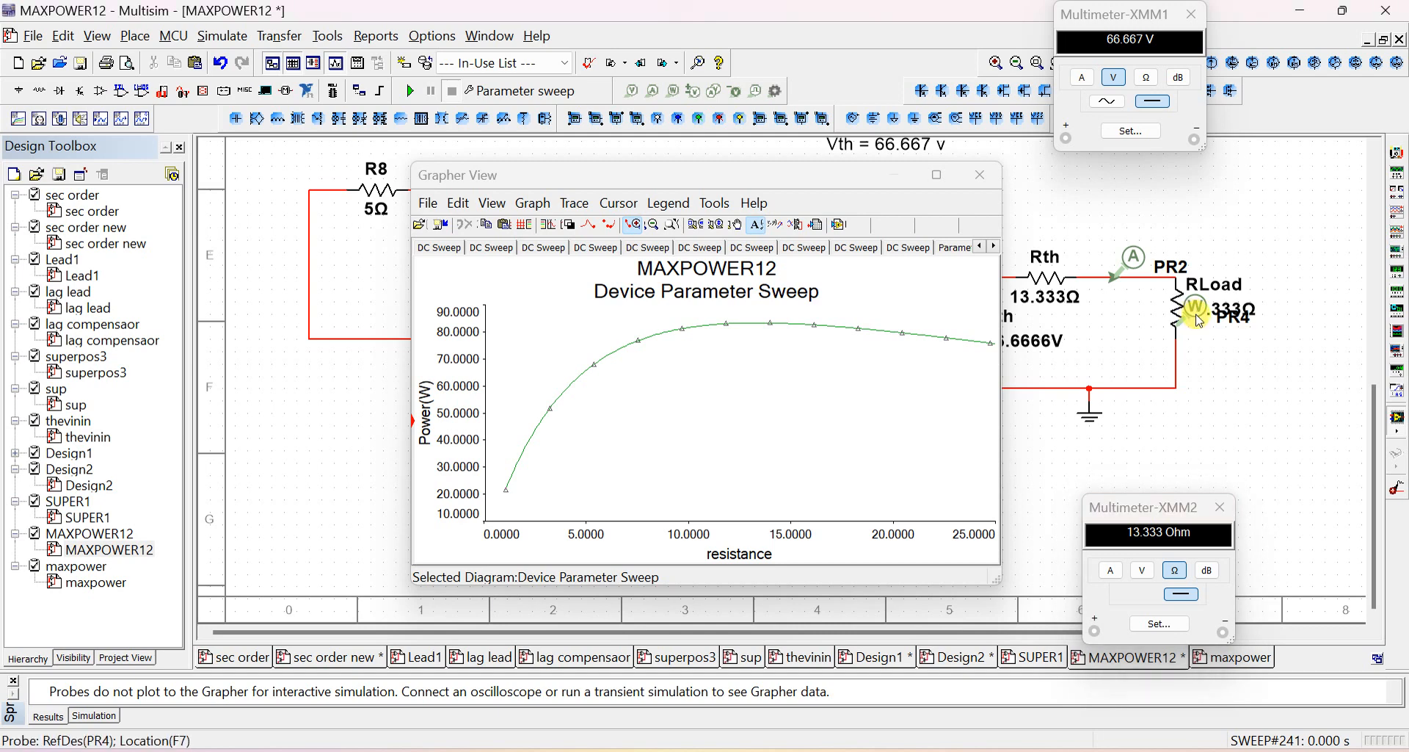
{"action": "left_click", "coordinate": [1195, 307]}
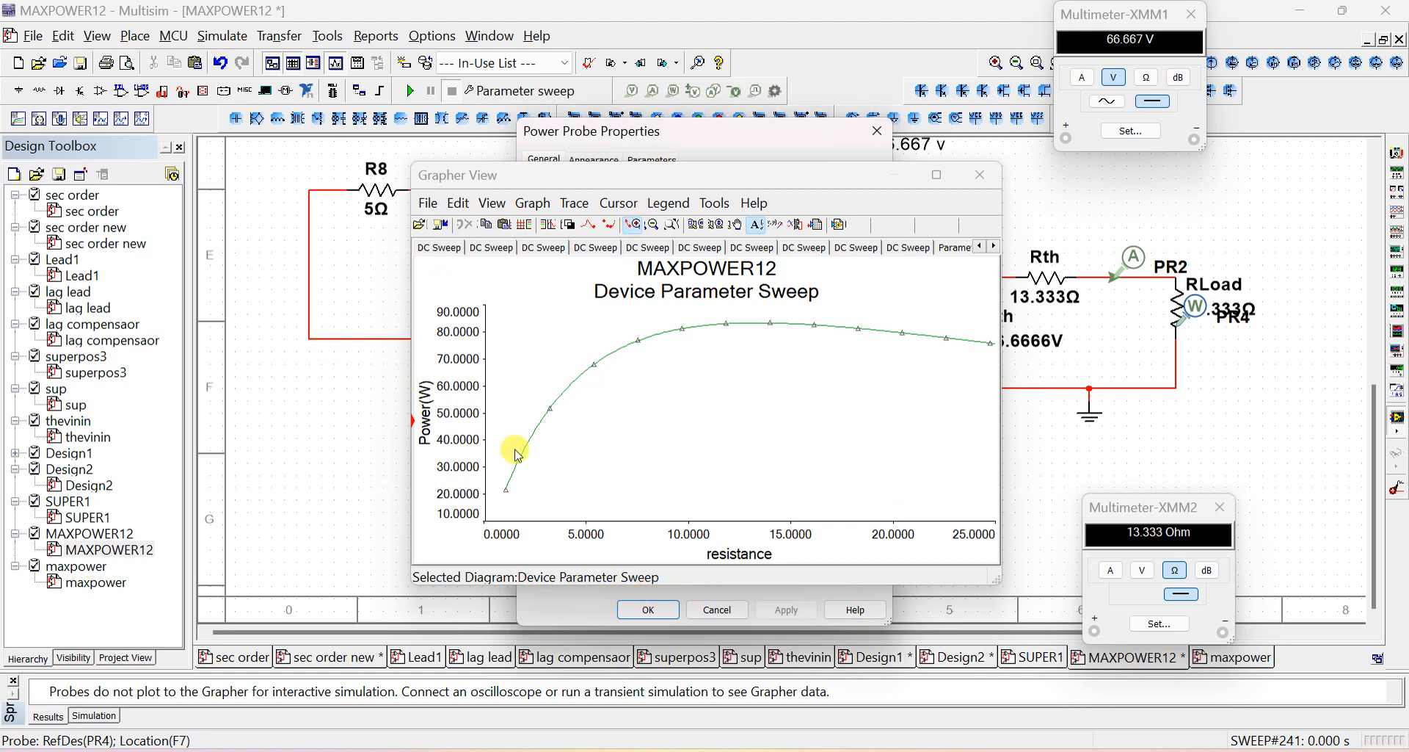
{"action": "left_click", "coordinate": [724, 619]}
{"action": "left_click", "coordinate": [931, 335]}
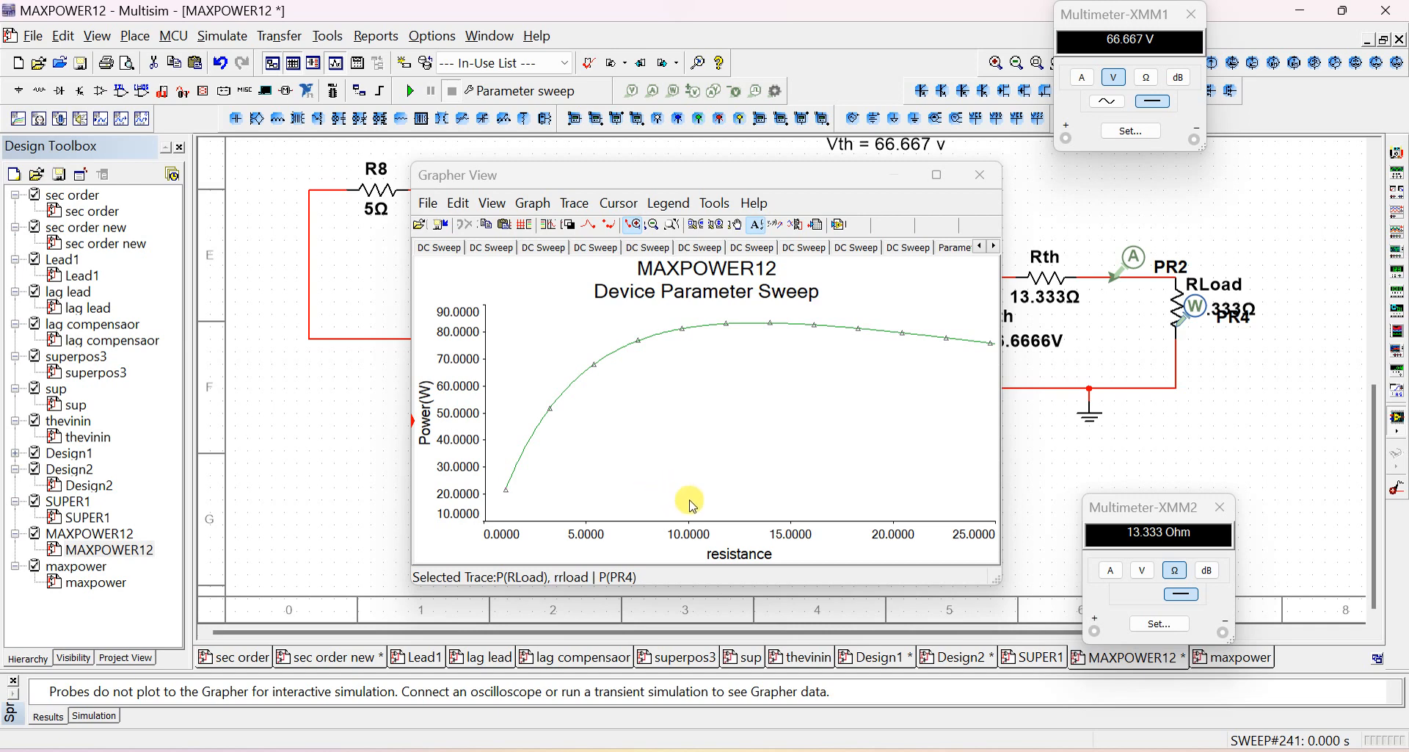
{"action": "left_click", "coordinate": [980, 177]}
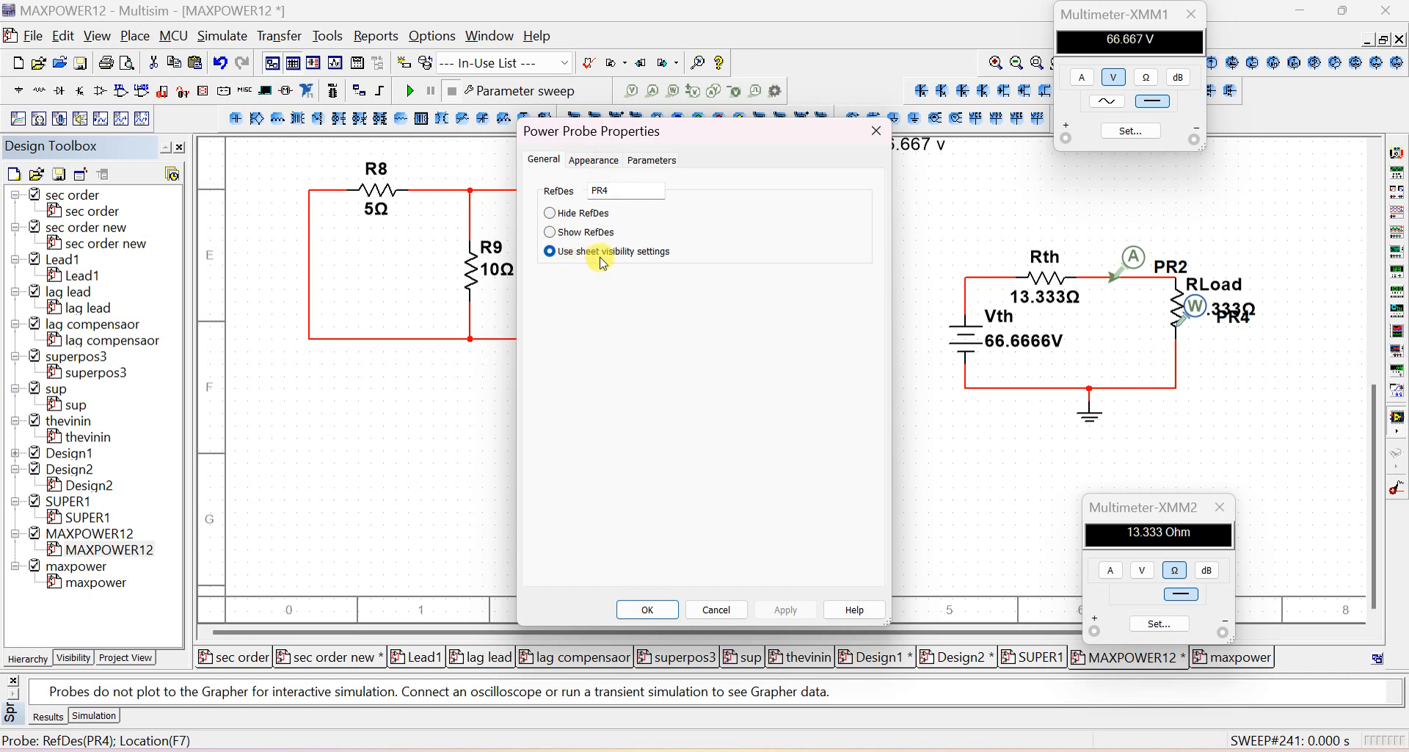
{"action": "left_click", "coordinate": [874, 131]}
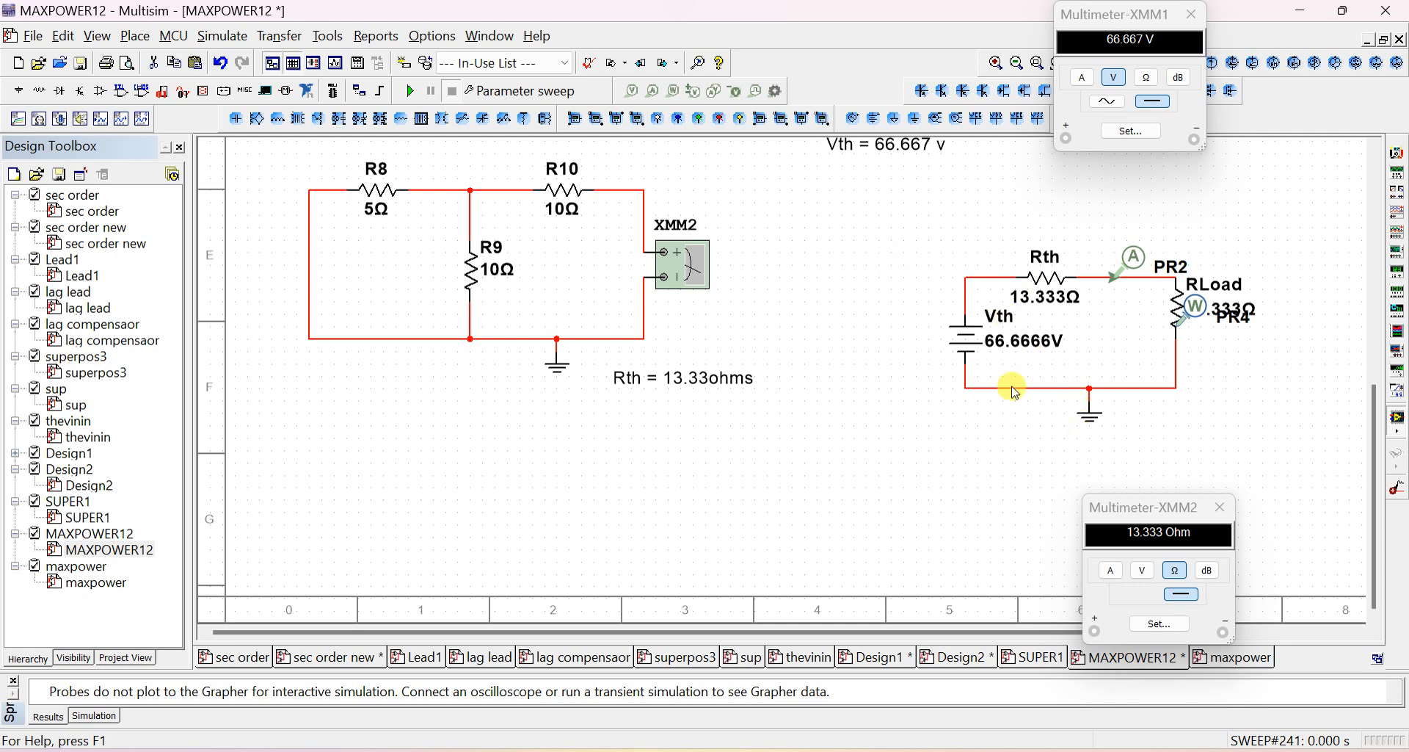
Step: Run the RLOAD parameter sweep with the results displayed in a table, then close the enlarged results window
{"action": "left_click", "coordinate": [496, 97]}
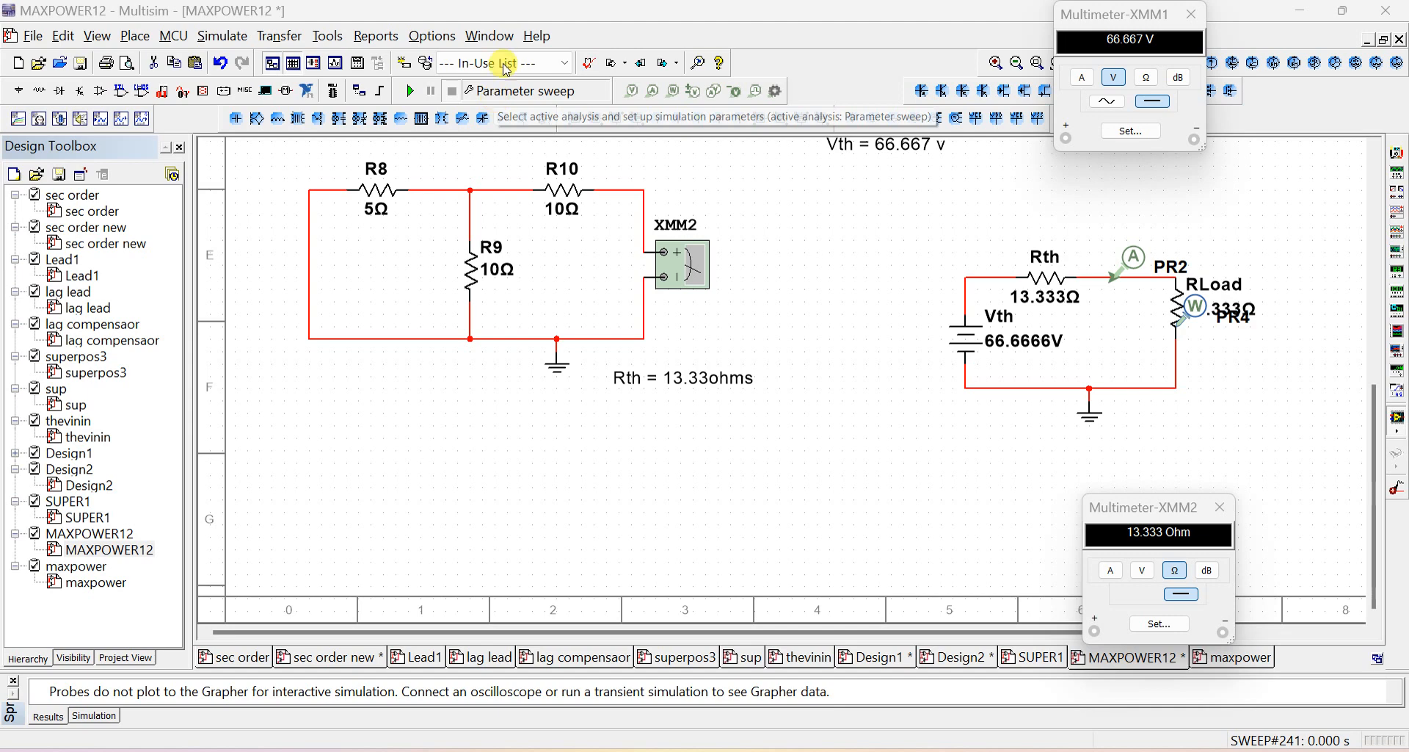
{"action": "left_click", "coordinate": [509, 93]}
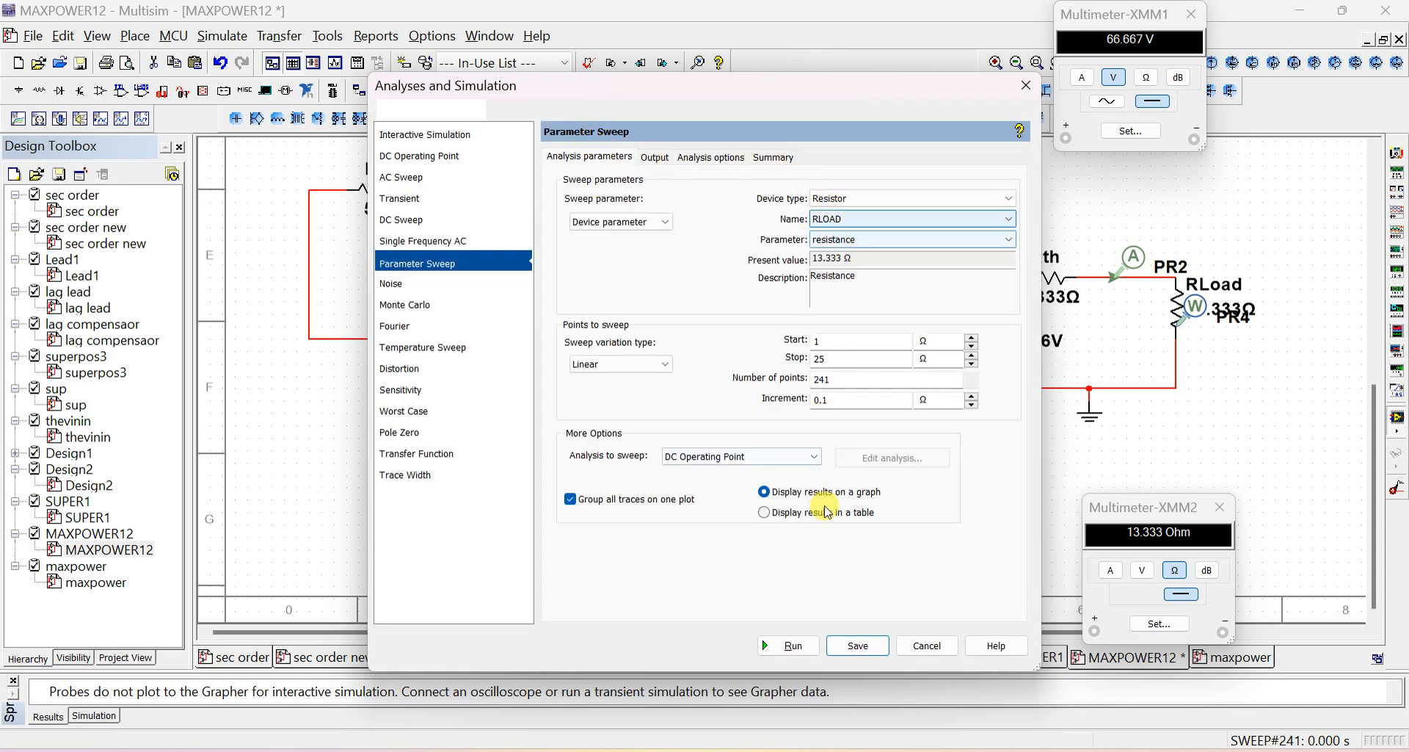
{"action": "left_click", "coordinate": [648, 155]}
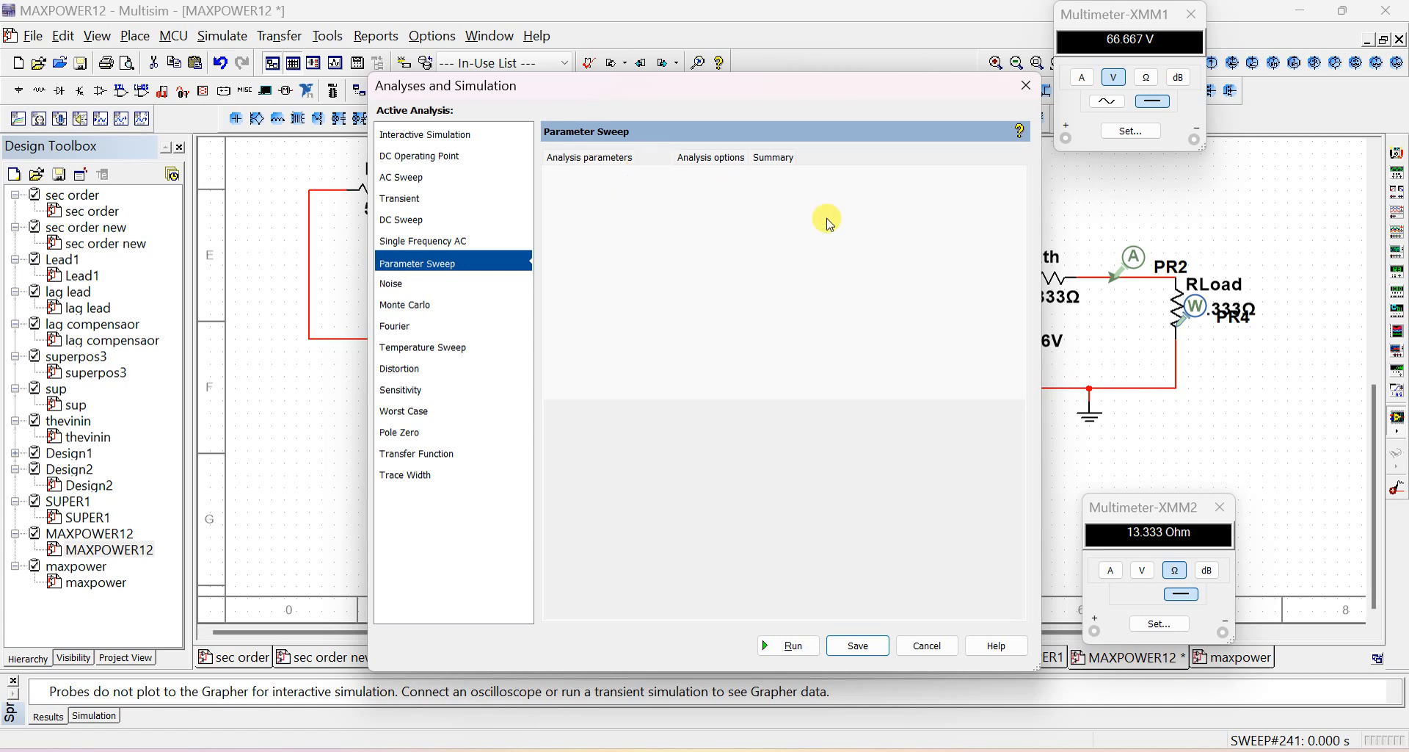
{"action": "left_click", "coordinate": [861, 235]}
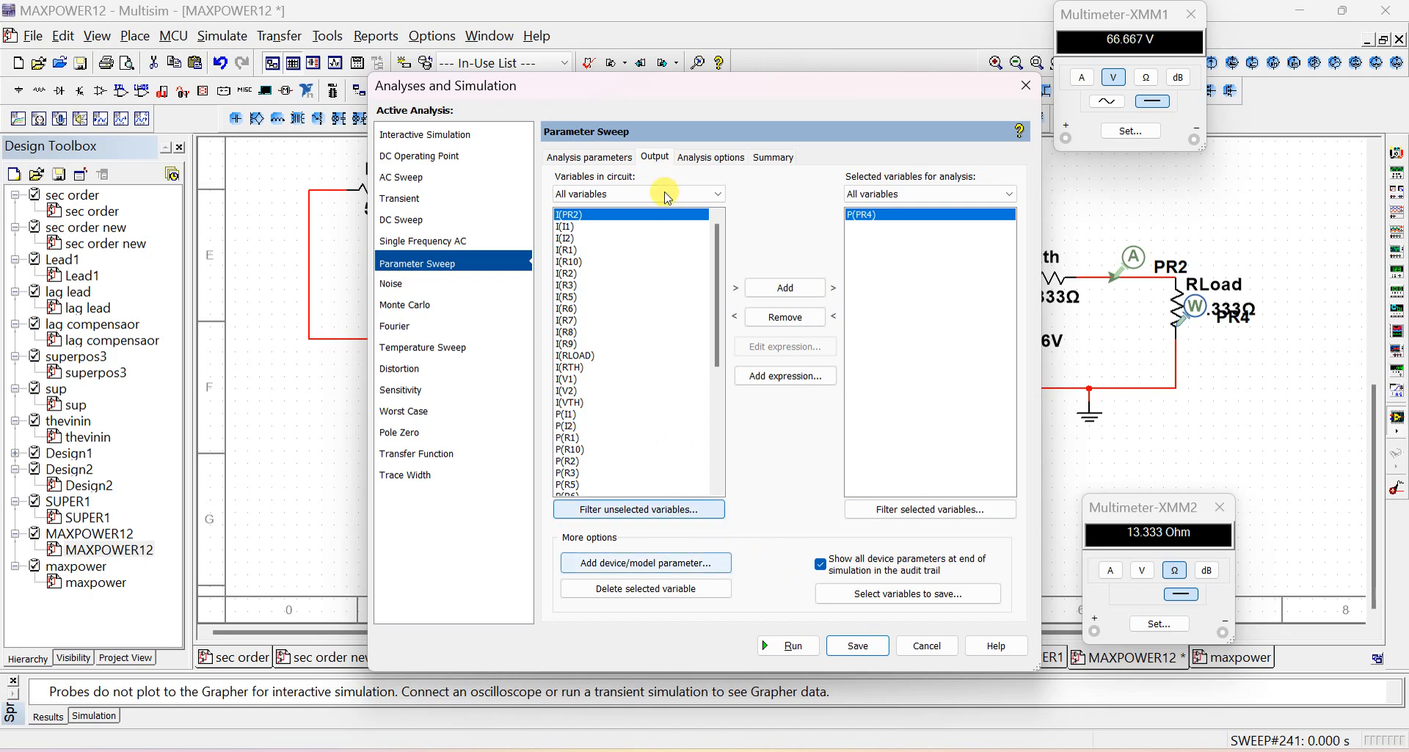
{"action": "left_click", "coordinate": [592, 157]}
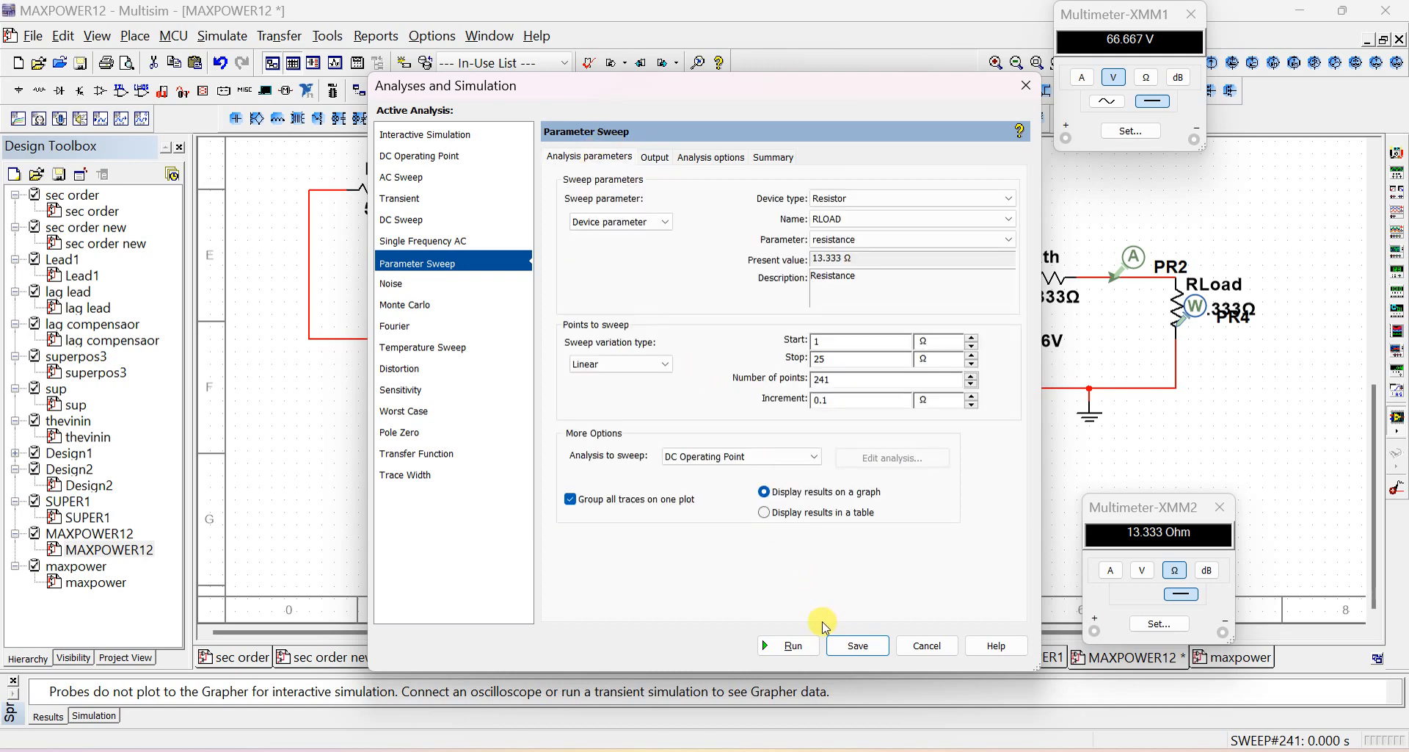
{"action": "left_click", "coordinate": [764, 513]}
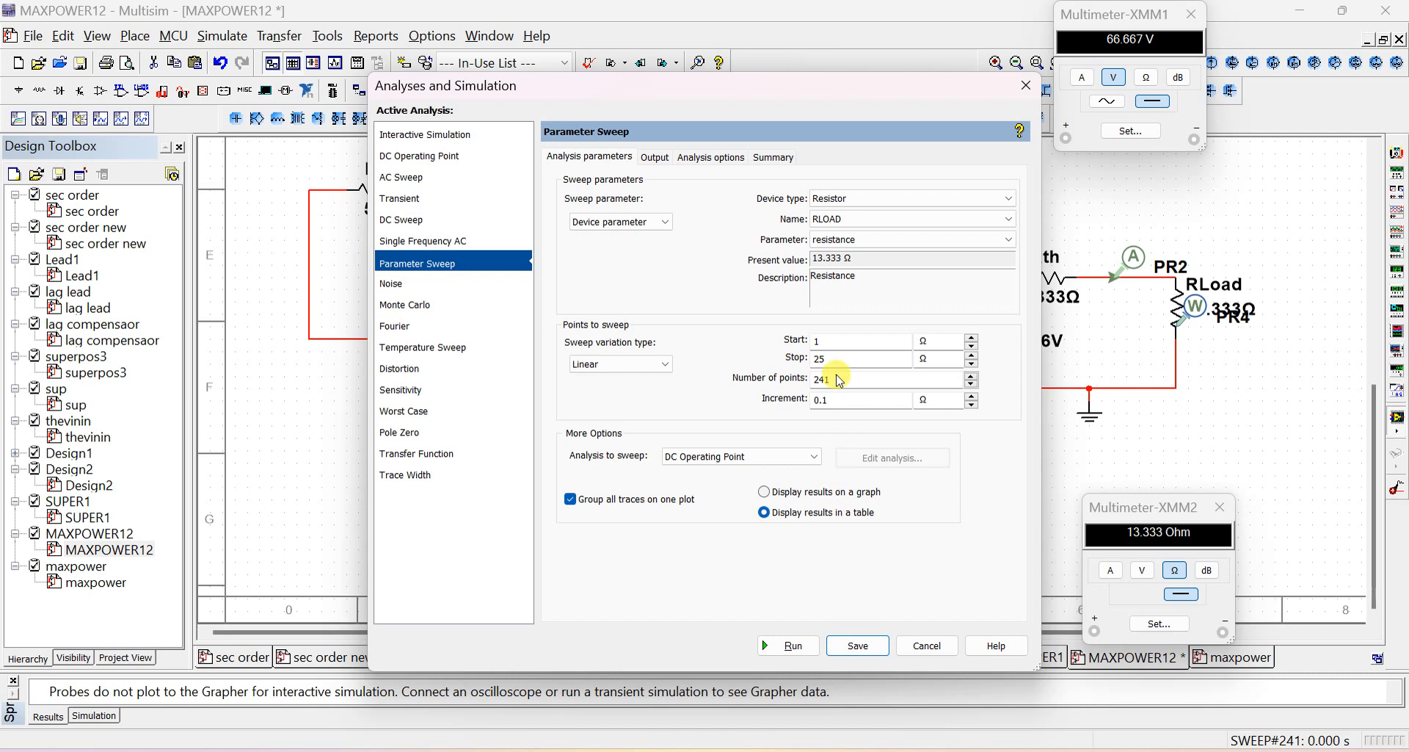
{"action": "left_click", "coordinate": [812, 646]}
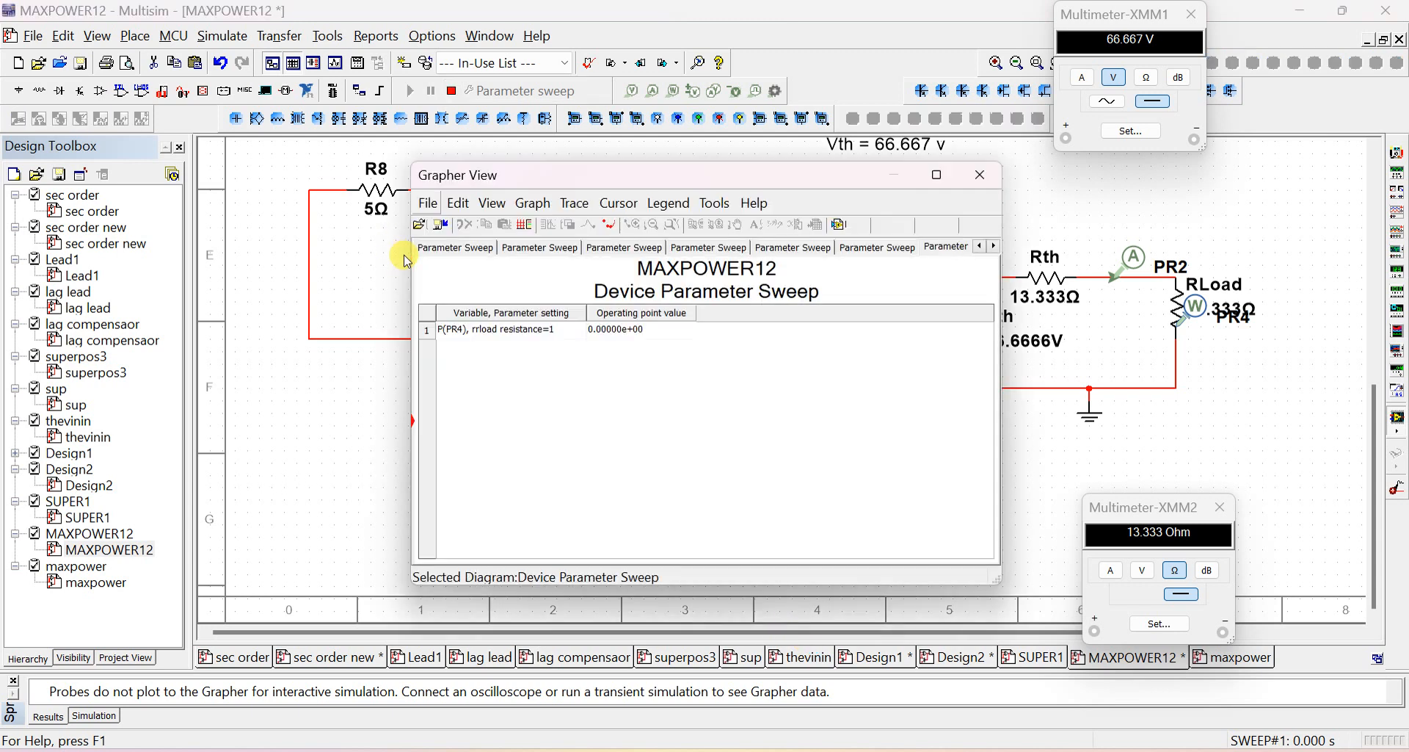
{"action": "left_click", "coordinate": [937, 175]}
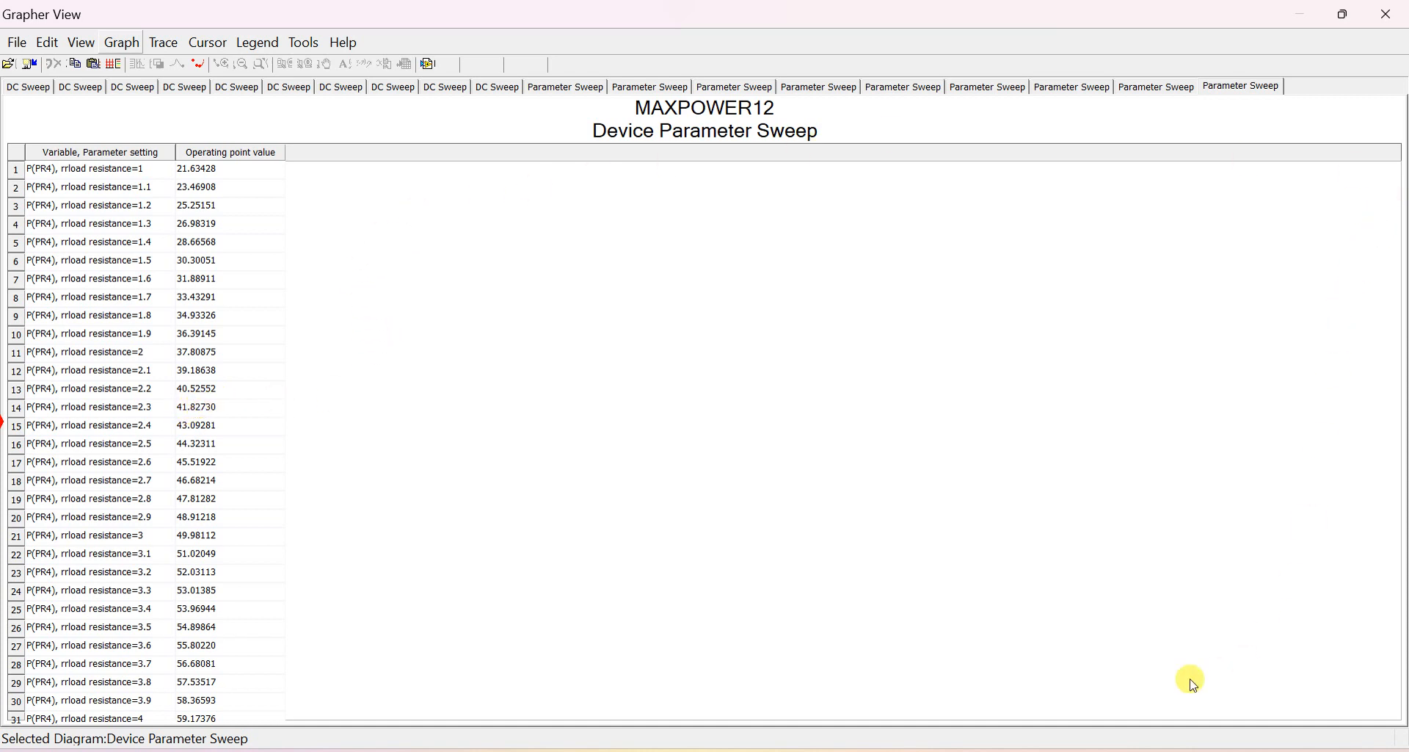
{"action": "left_click", "coordinate": [1389, 15]}
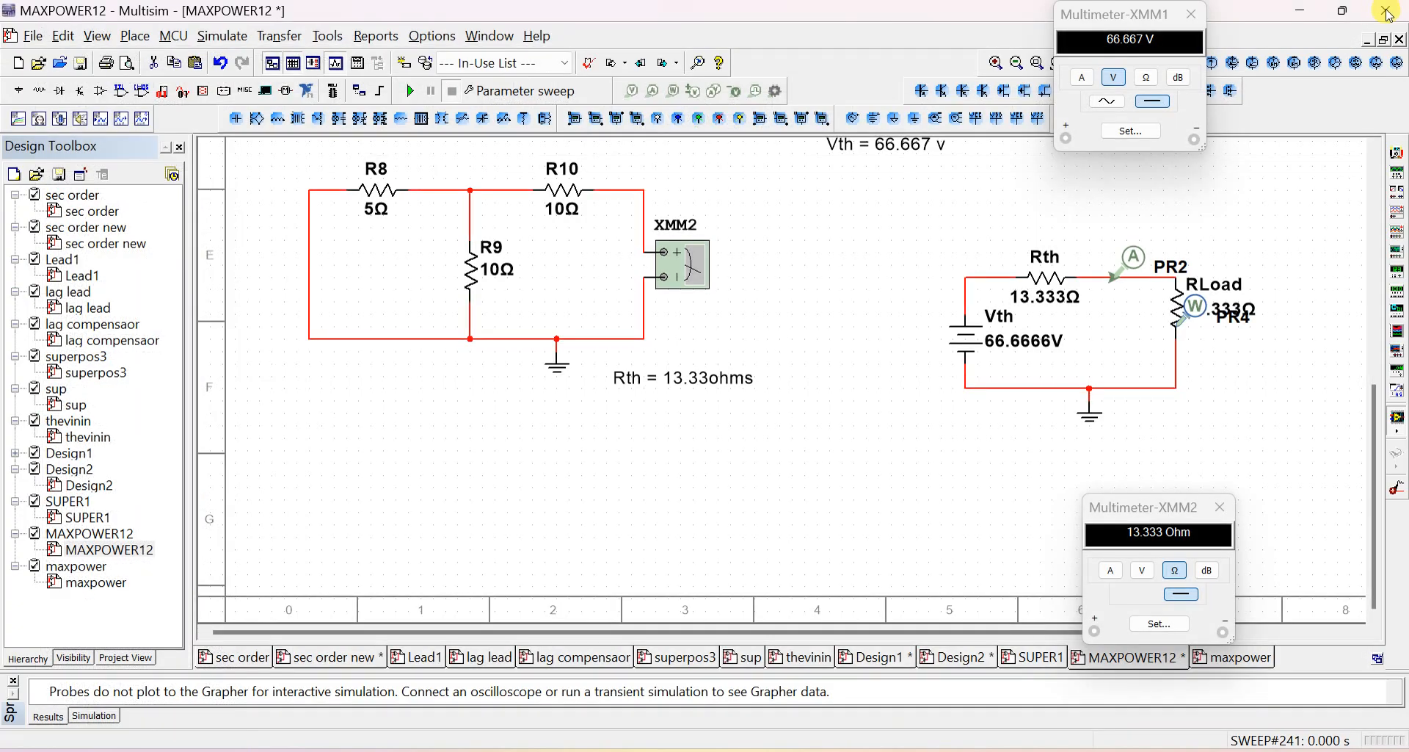
Step: Reopen the parameter sweep settings, set the increment to 0.4 Ω and rerun the sweep
{"action": "left_click", "coordinate": [538, 91]}
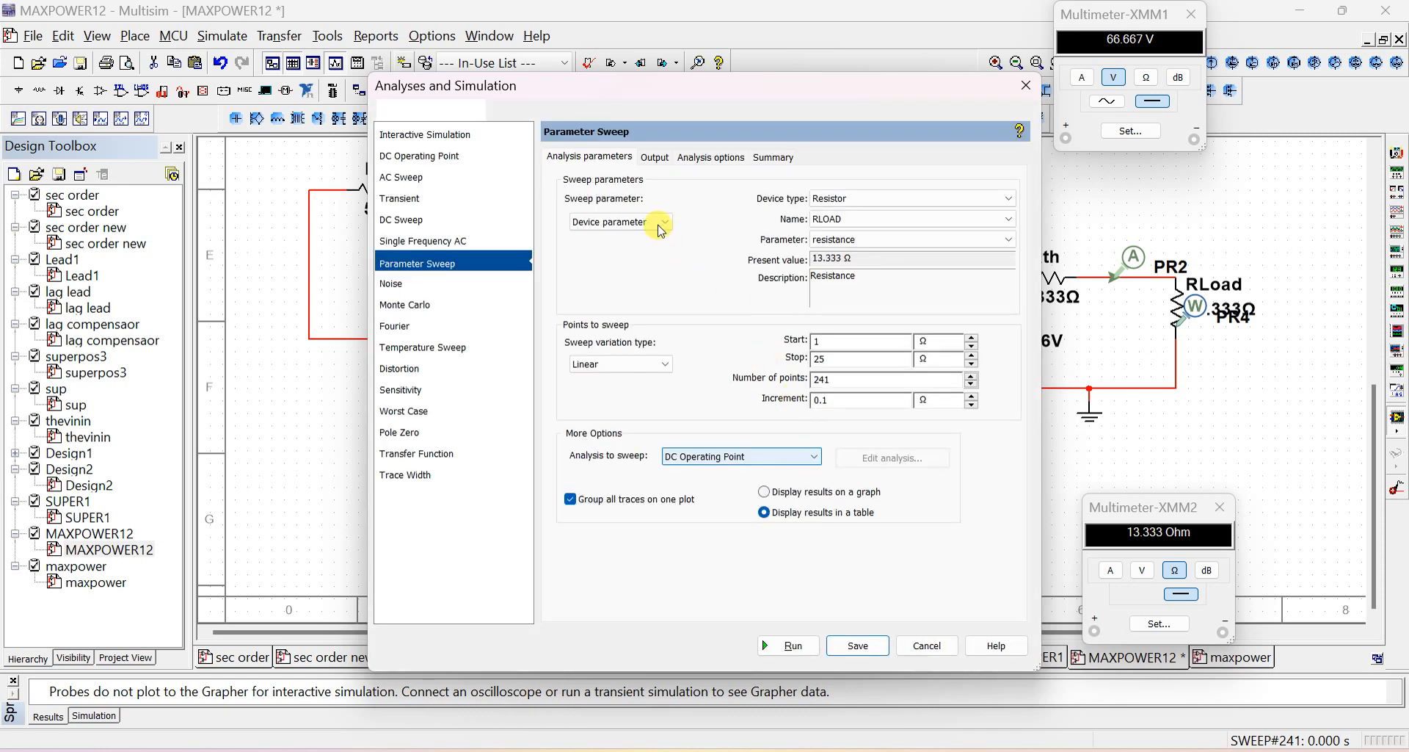
{"action": "left_click", "coordinate": [834, 366]}
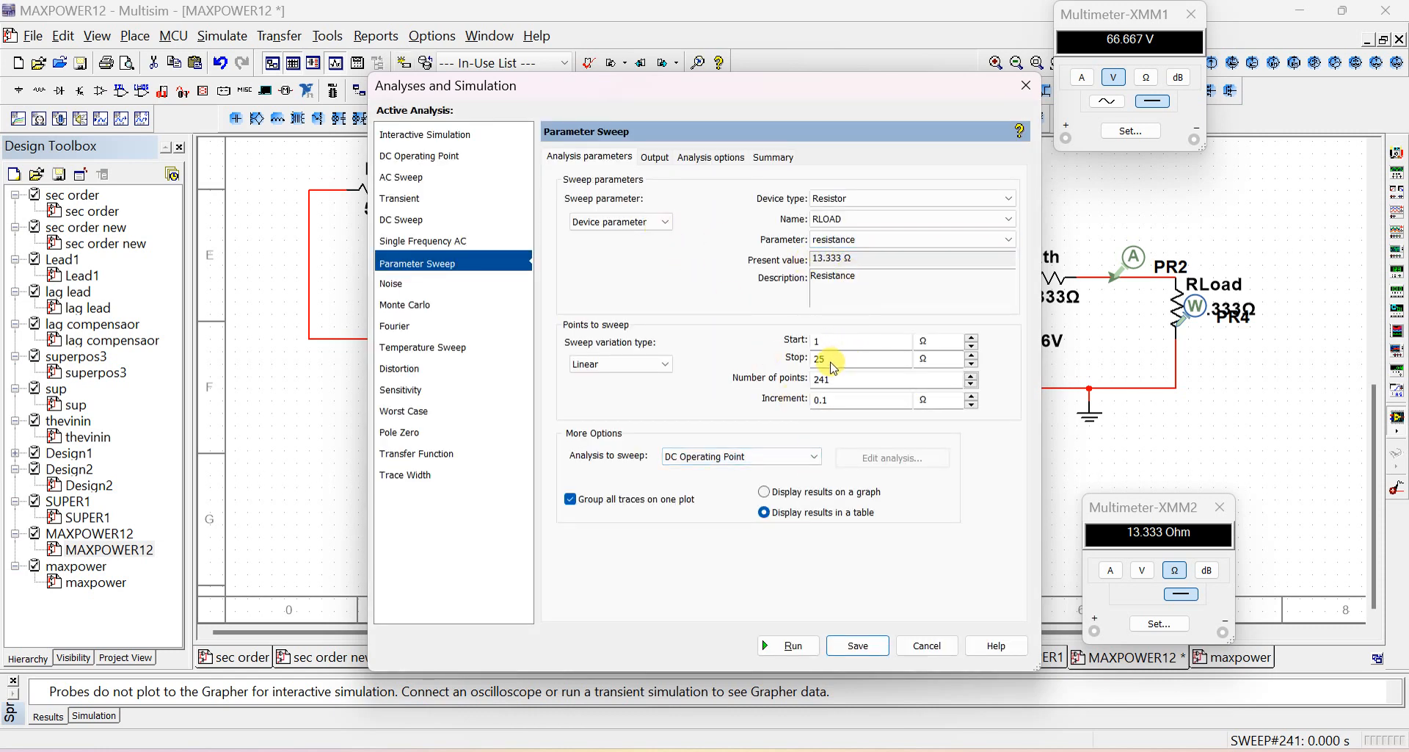
{"action": "left_click", "coordinate": [833, 361]}
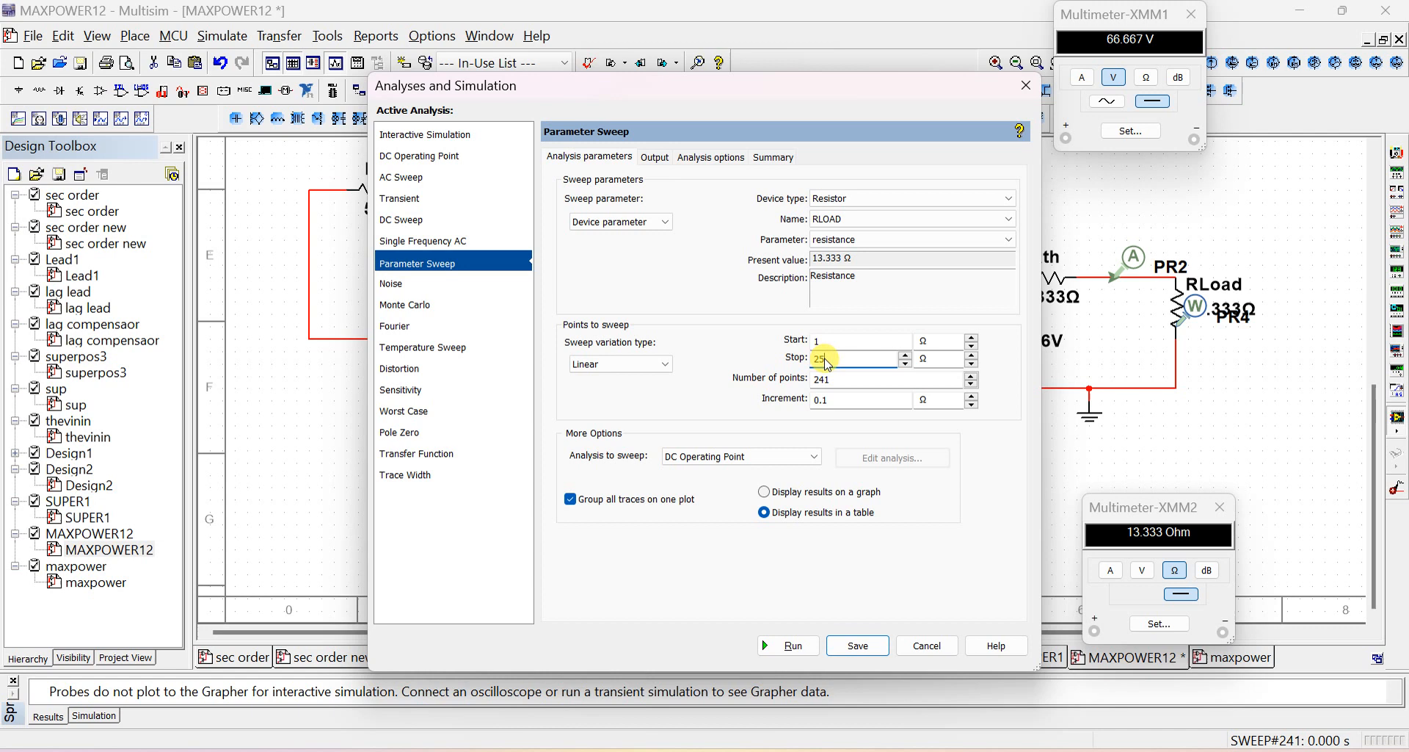
{"action": "left_click", "coordinate": [832, 402]}
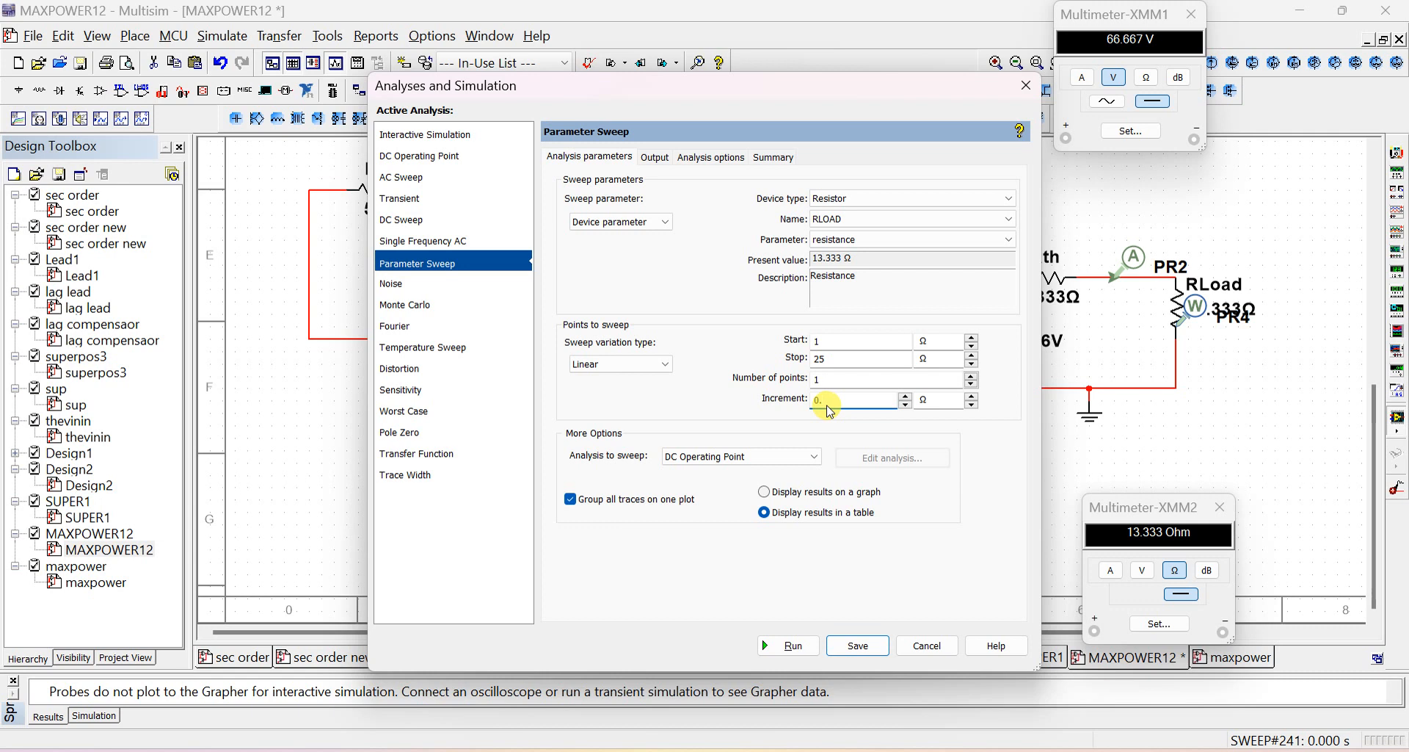
{"action": "type", "text": "4"}
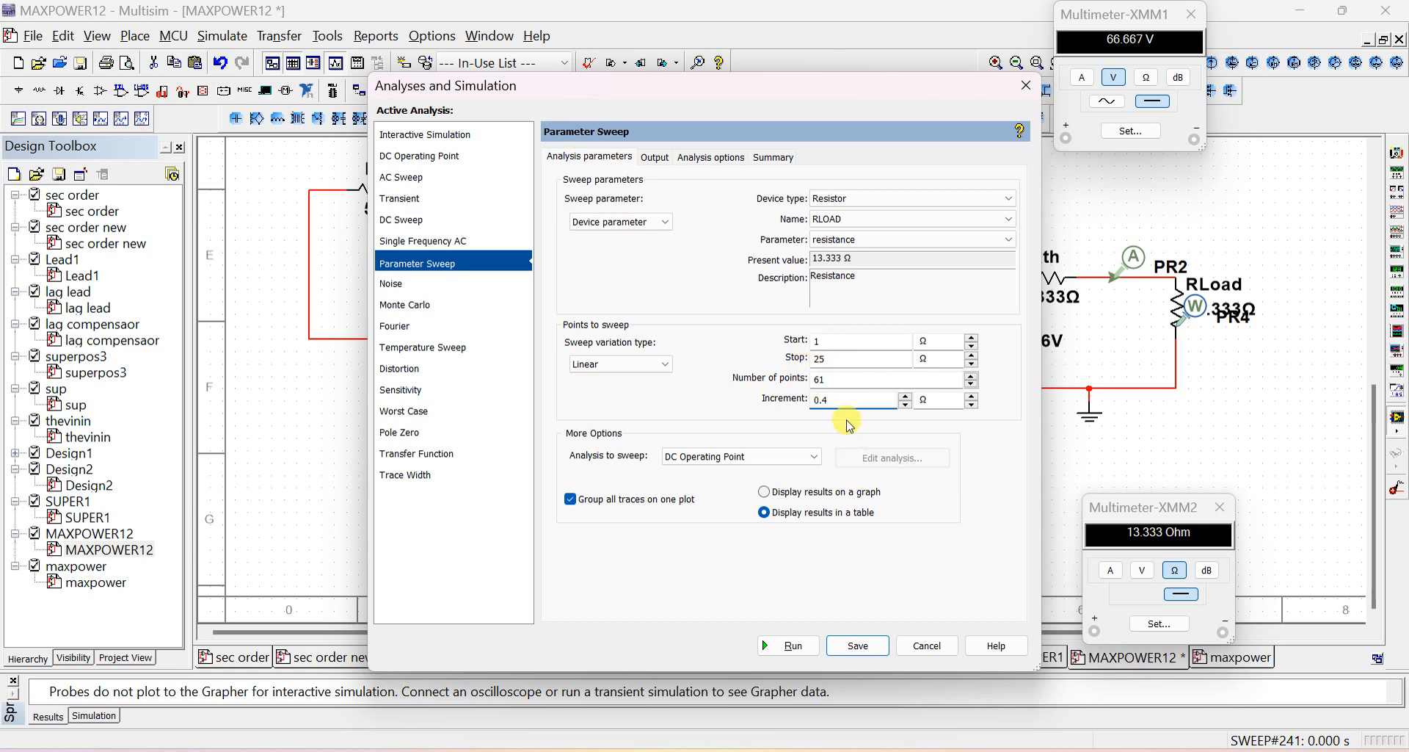
{"action": "left_click", "coordinate": [793, 646]}
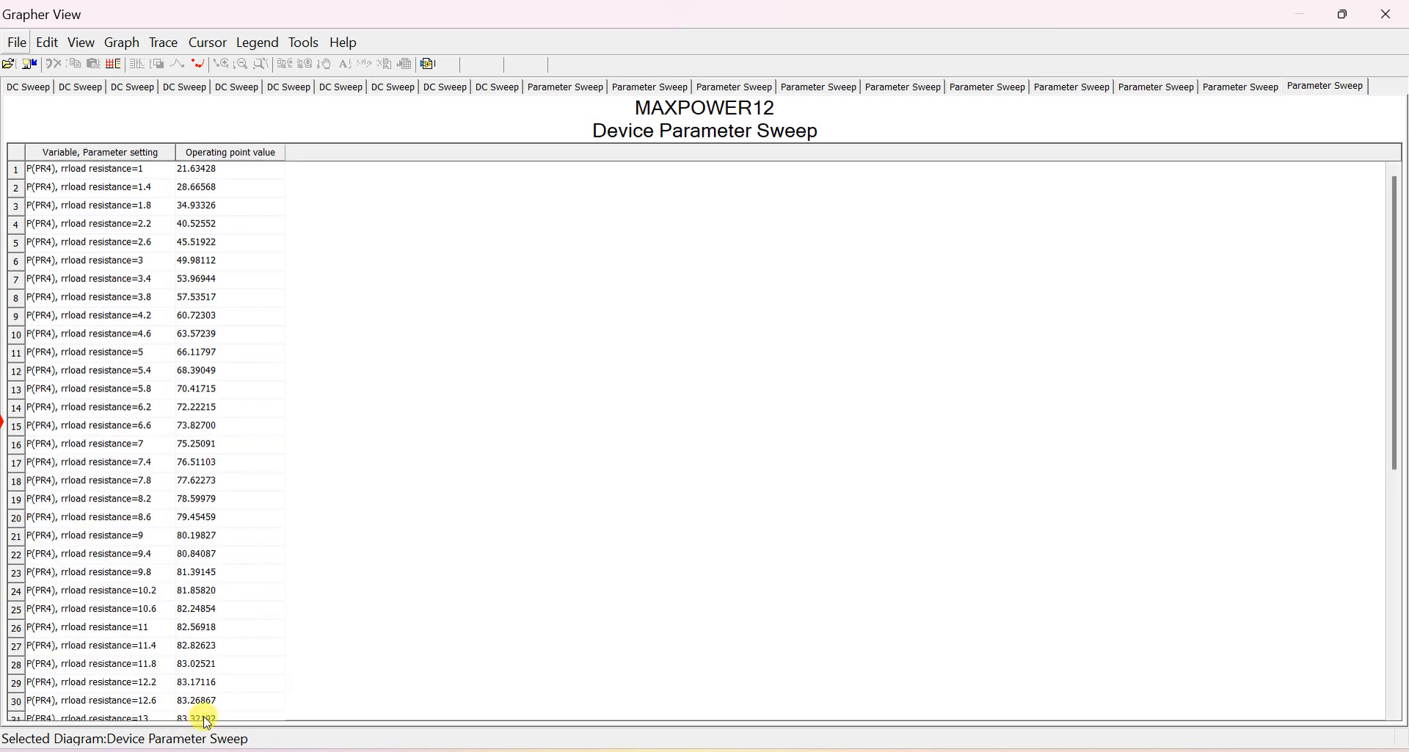
Step: Examine the P(PR4) values in the results table to find the RLoad resistance that gives the highest power
{"action": "left_click", "coordinate": [203, 722]}
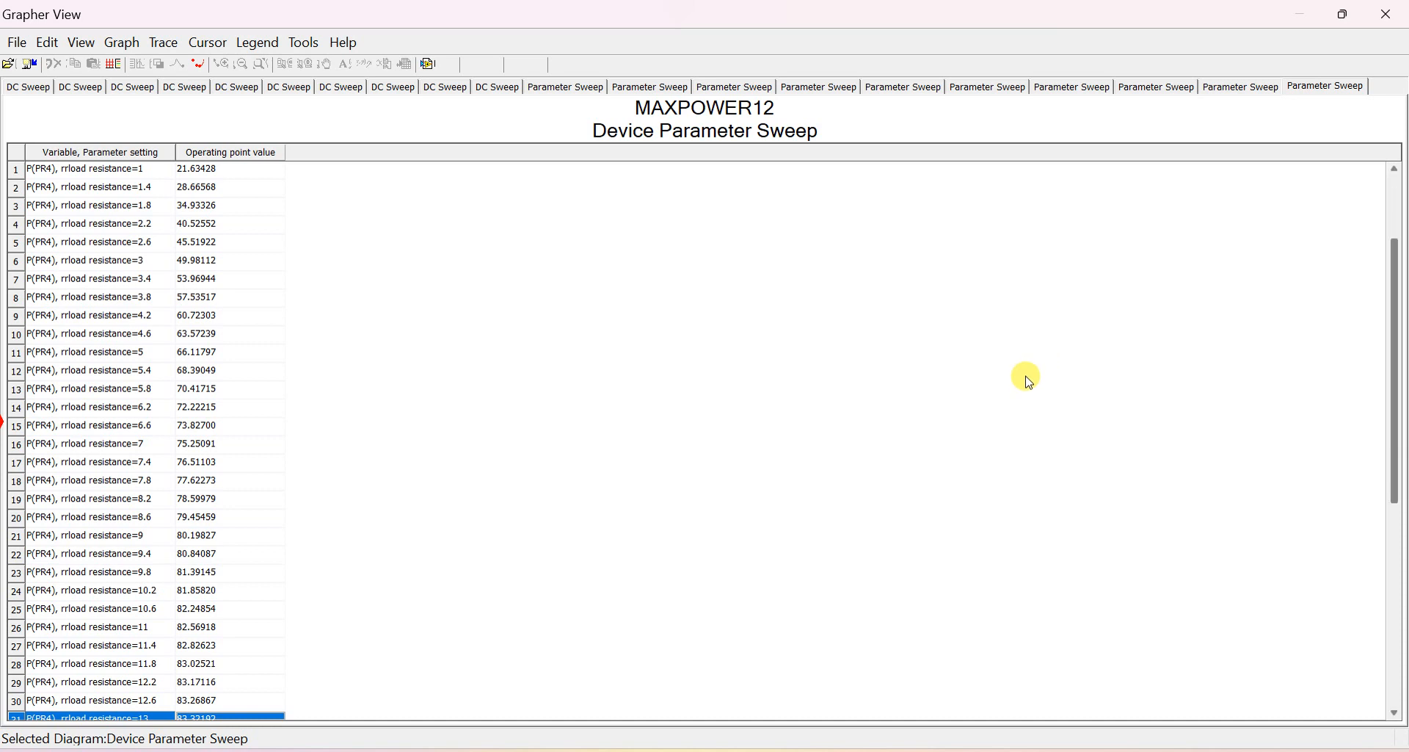
{"action": "scroll", "coordinate": [1030, 382], "scroll_direction": "down", "scroll_amount": 6}
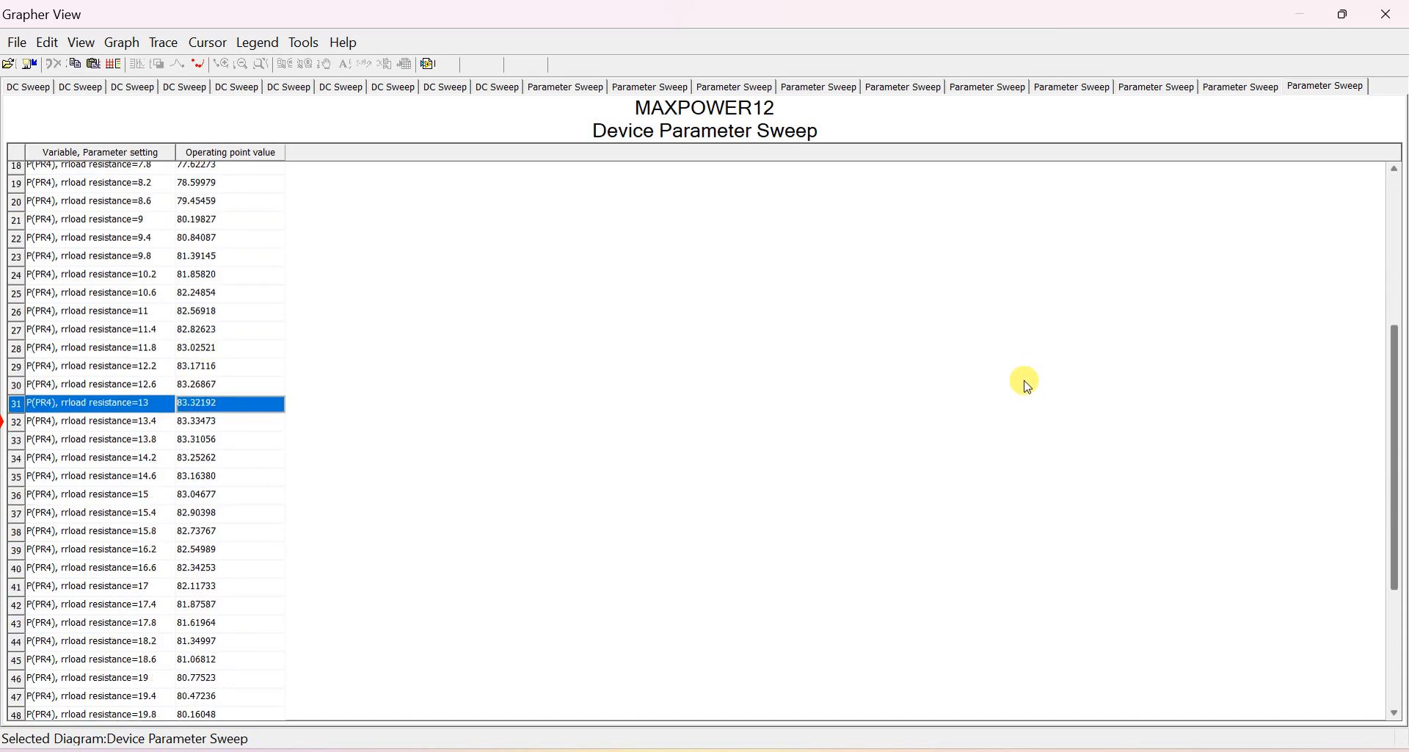
{"action": "scroll", "coordinate": [1028, 383], "scroll_direction": "down", "scroll_amount": 2}
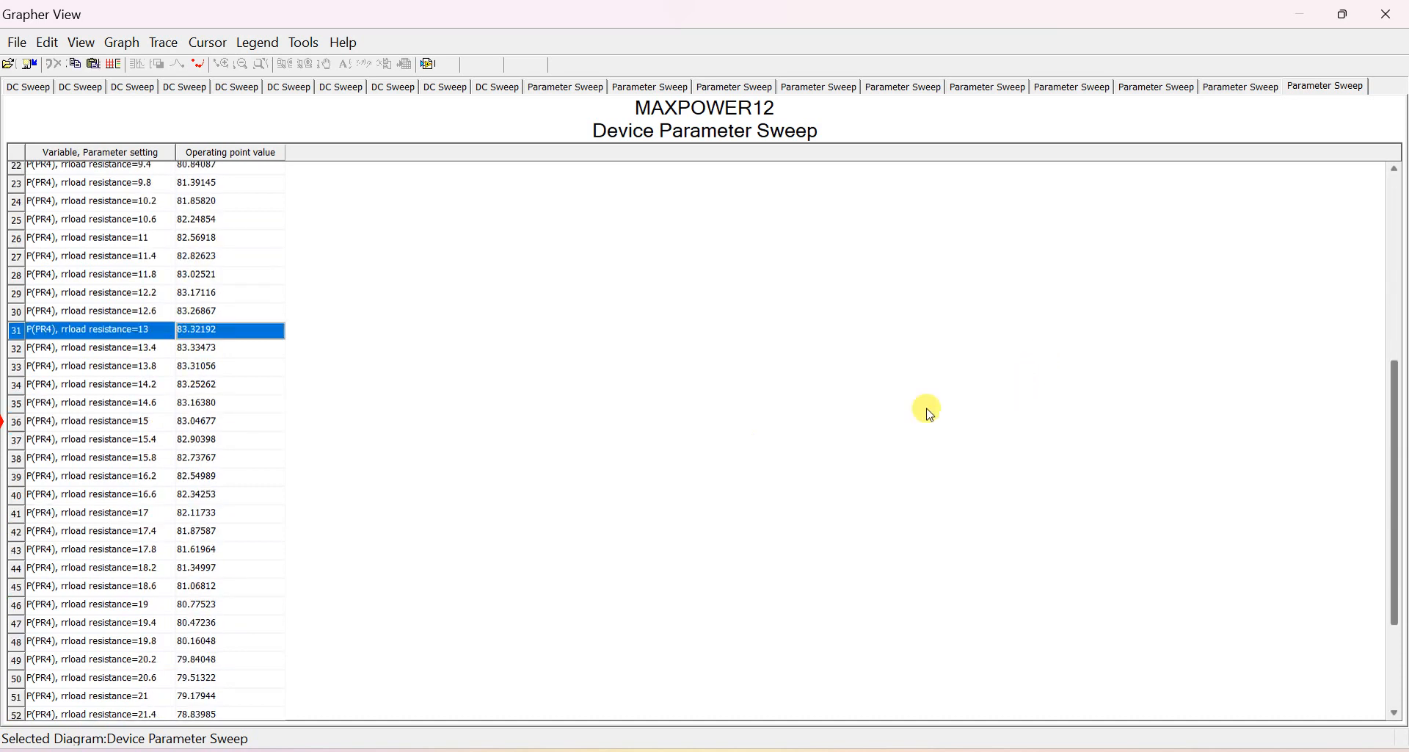
{"action": "left_click", "coordinate": [197, 351]}
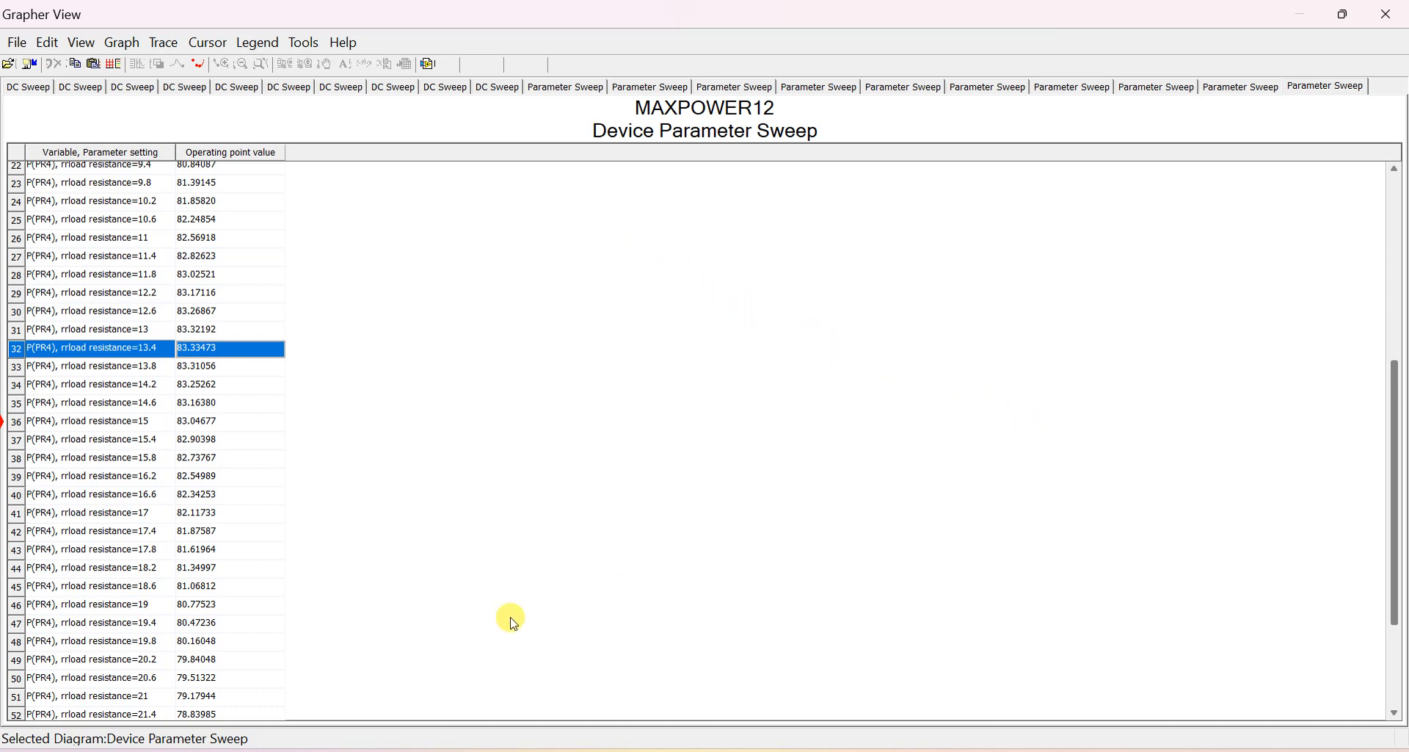
{"action": "scroll", "coordinate": [230, 625], "scroll_direction": "down", "scroll_amount": 3}
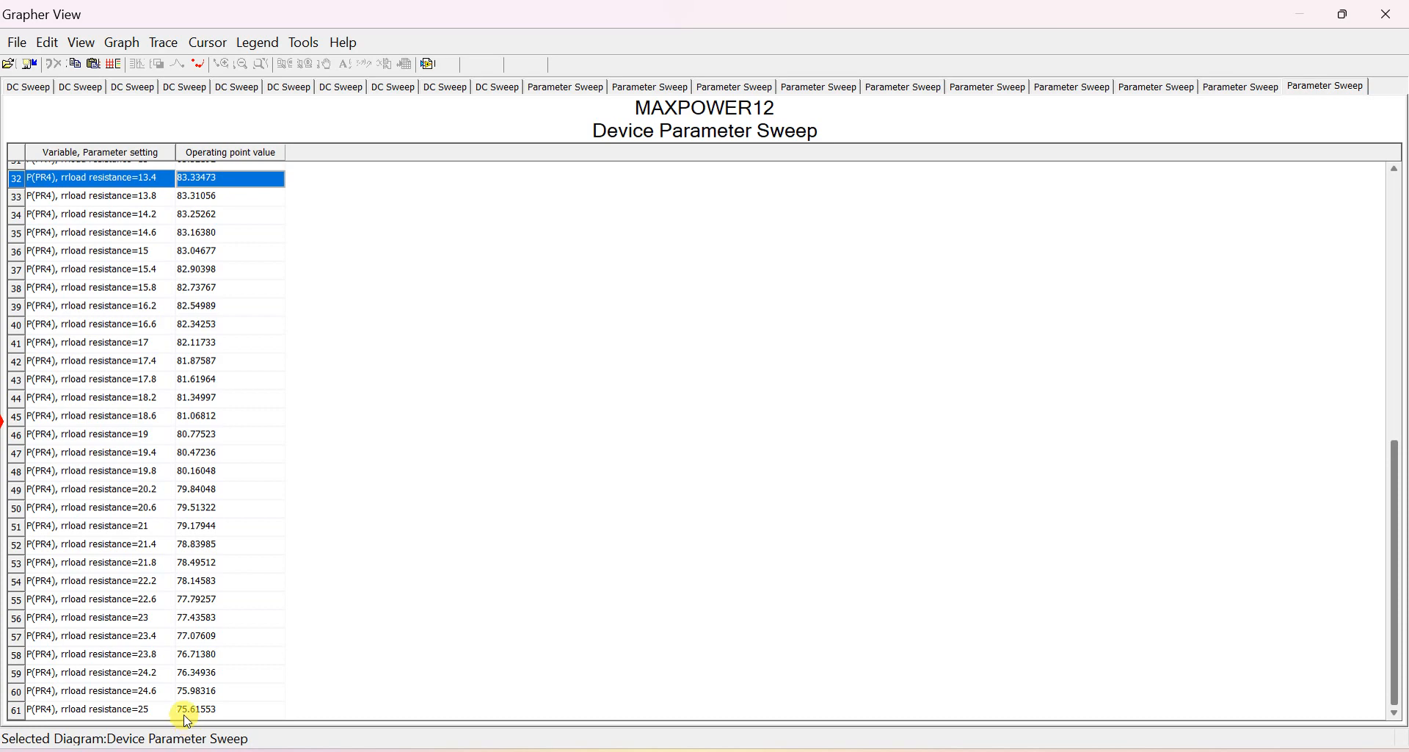
{"action": "scroll", "coordinate": [263, 477], "scroll_direction": "up", "scroll_amount": 7}
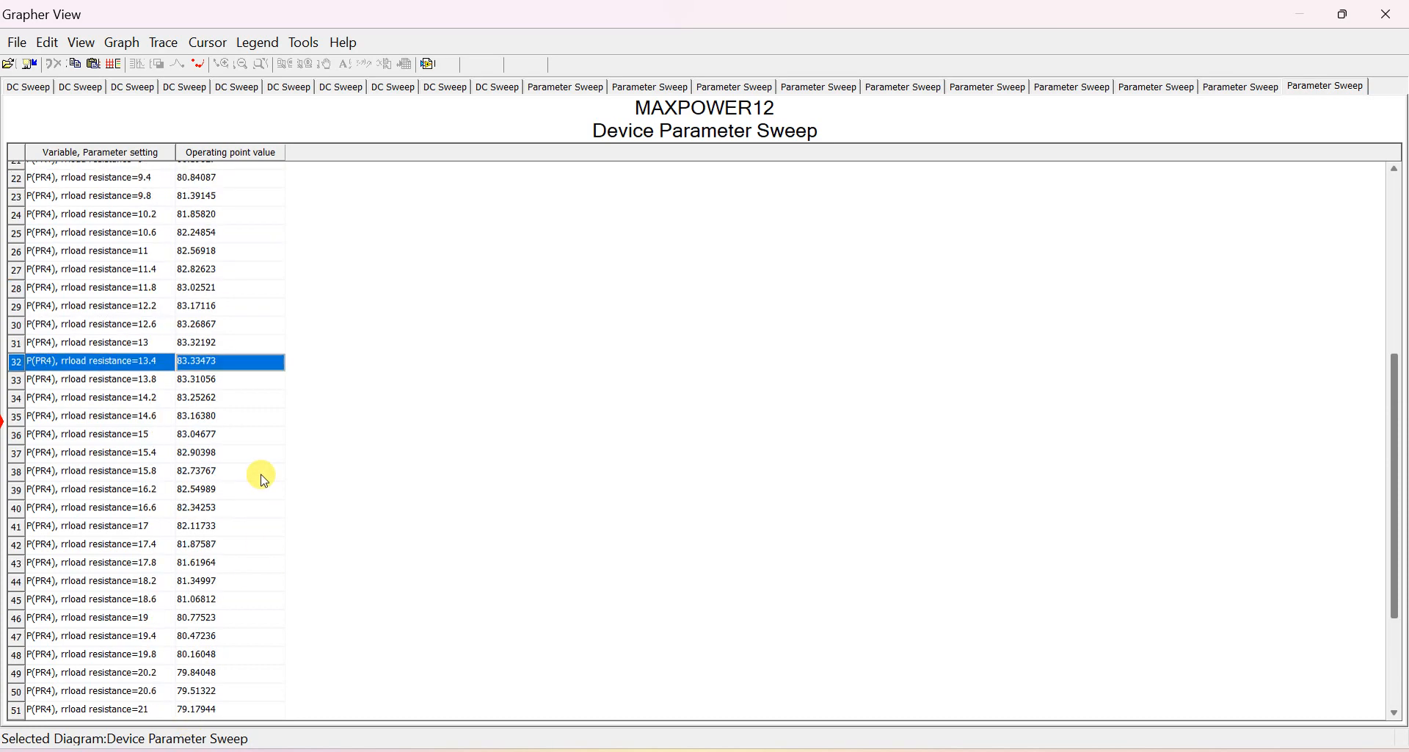
{"action": "scroll", "coordinate": [263, 477], "scroll_direction": "up", "scroll_amount": 4}
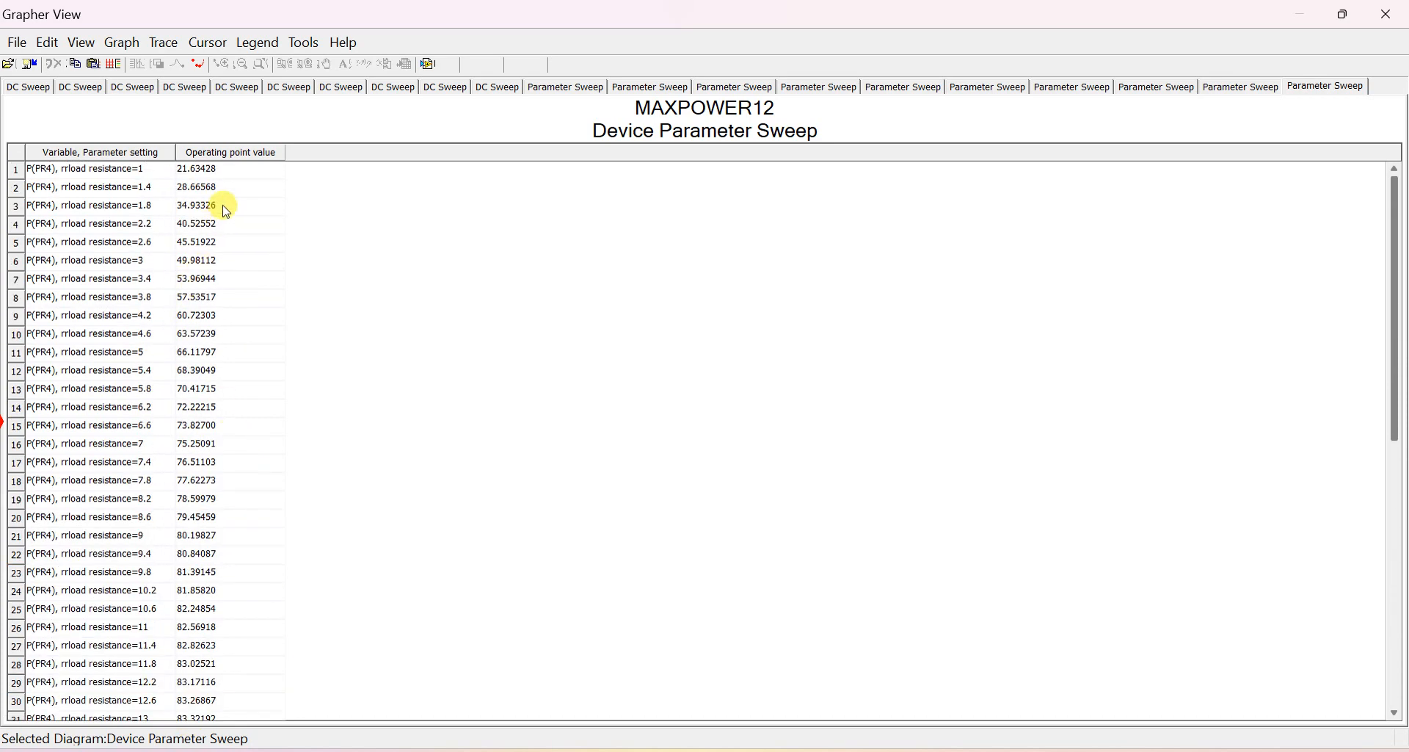
{"action": "scroll", "coordinate": [189, 176], "scroll_direction": "down", "scroll_amount": 2}
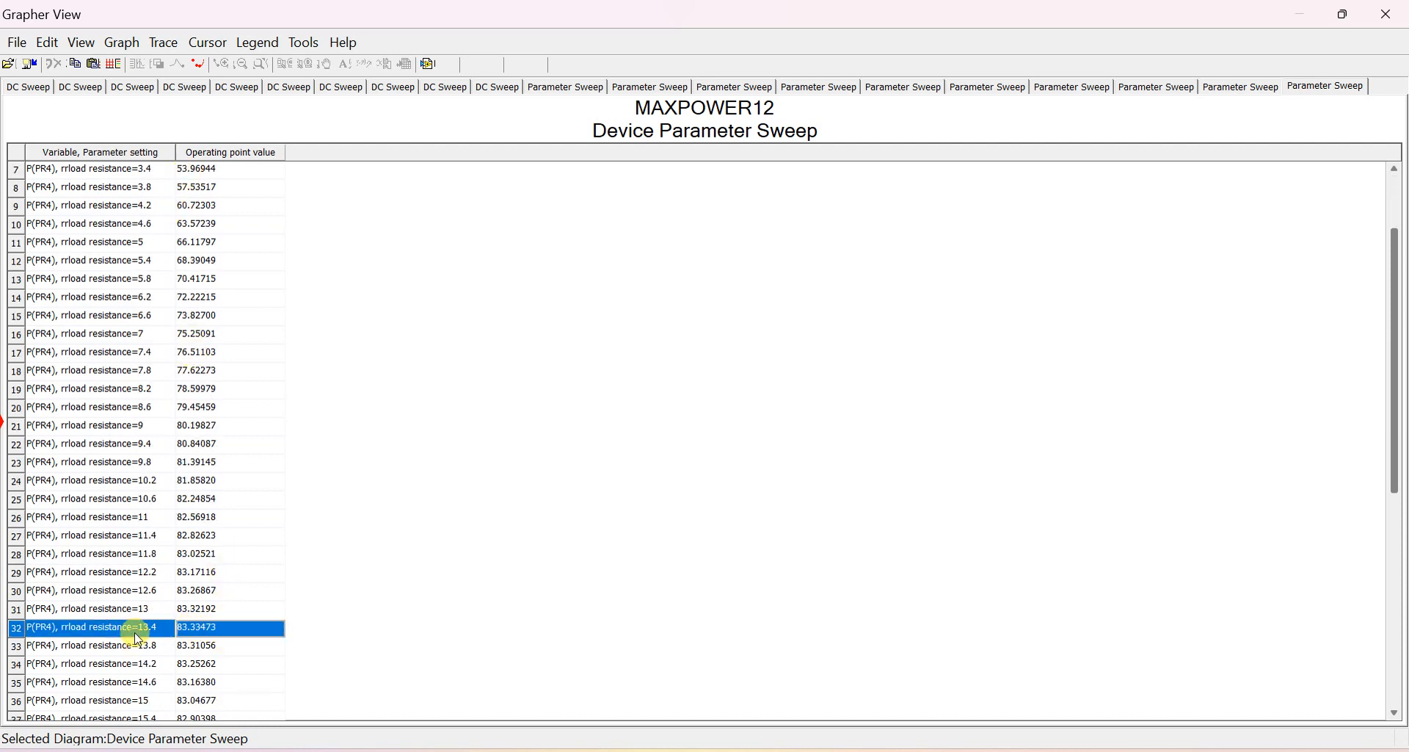
{"action": "scroll", "coordinate": [143, 633], "scroll_direction": "down", "scroll_amount": 5}
{"action": "scroll", "coordinate": [143, 650], "scroll_direction": "down", "scroll_amount": 3}
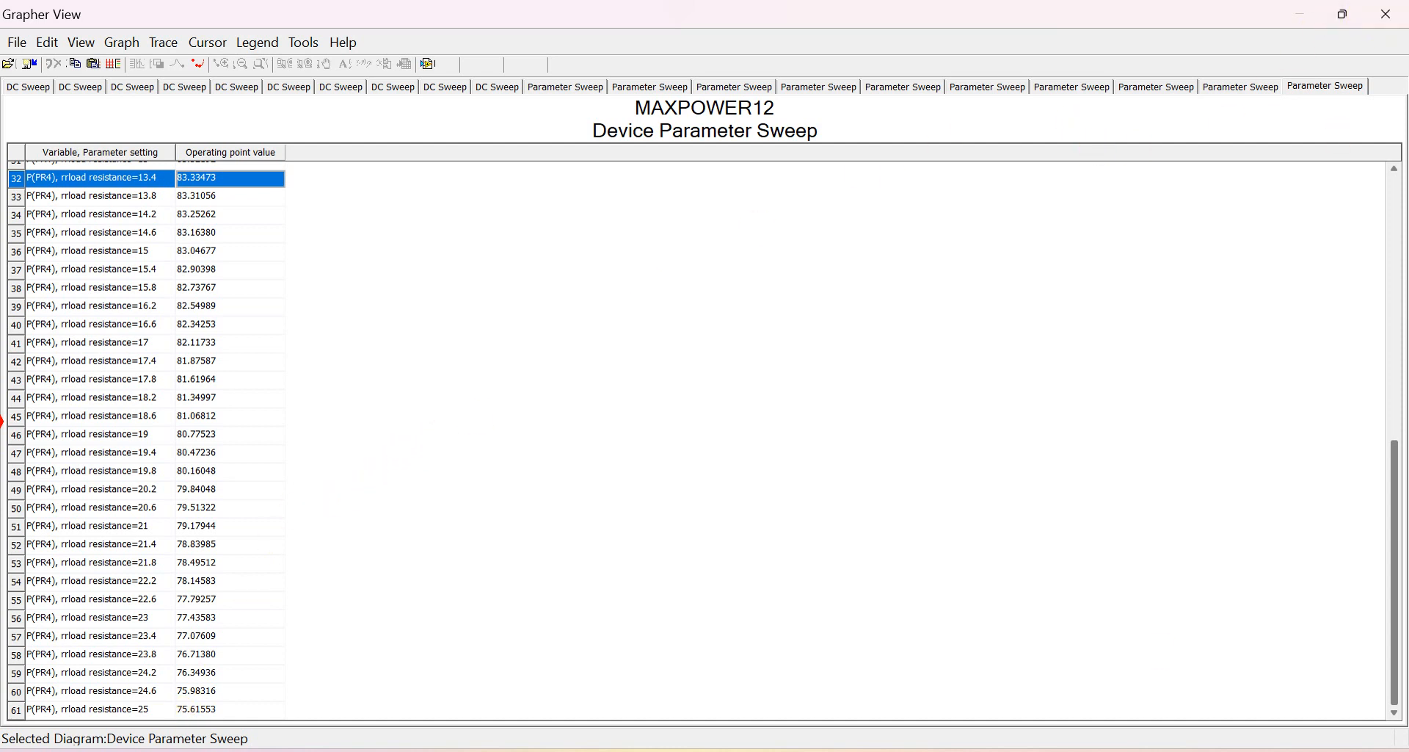
{"action": "left_click", "coordinate": [1025, 750]}
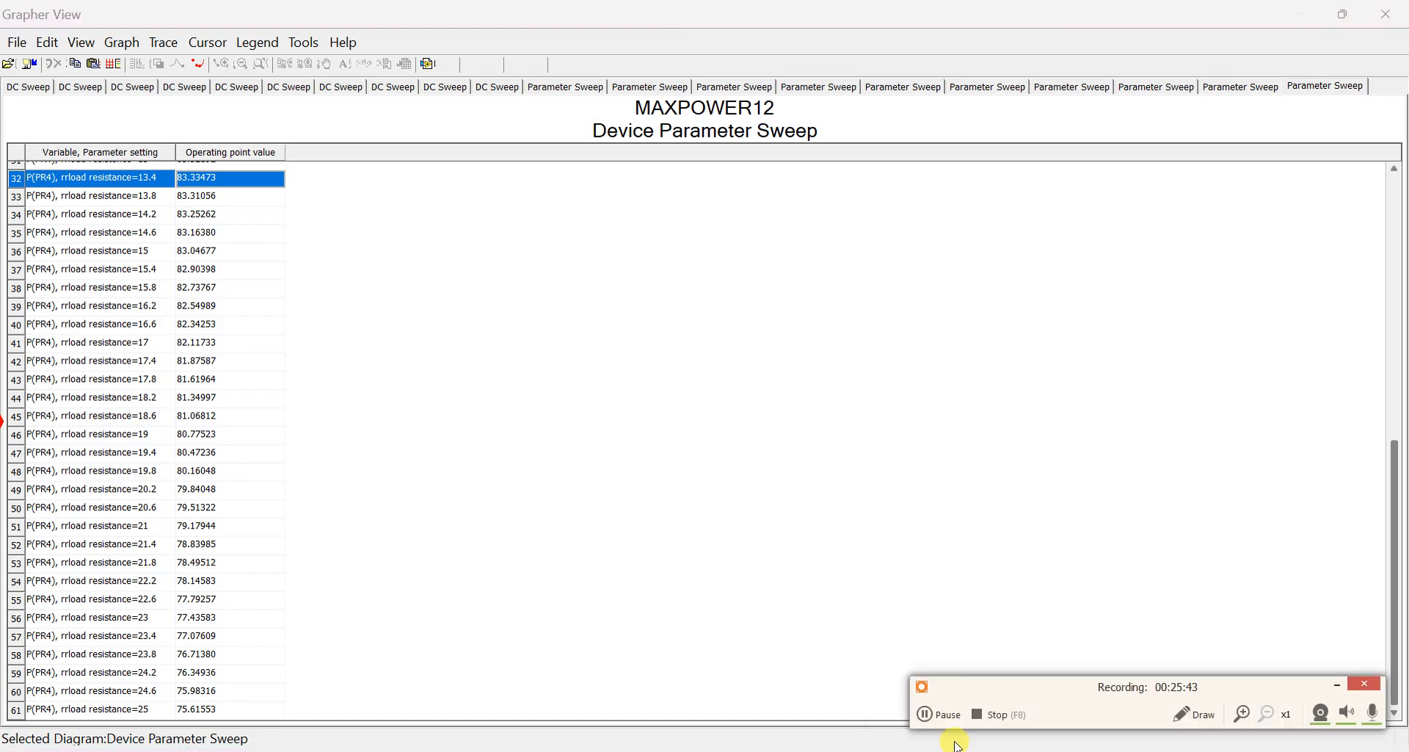